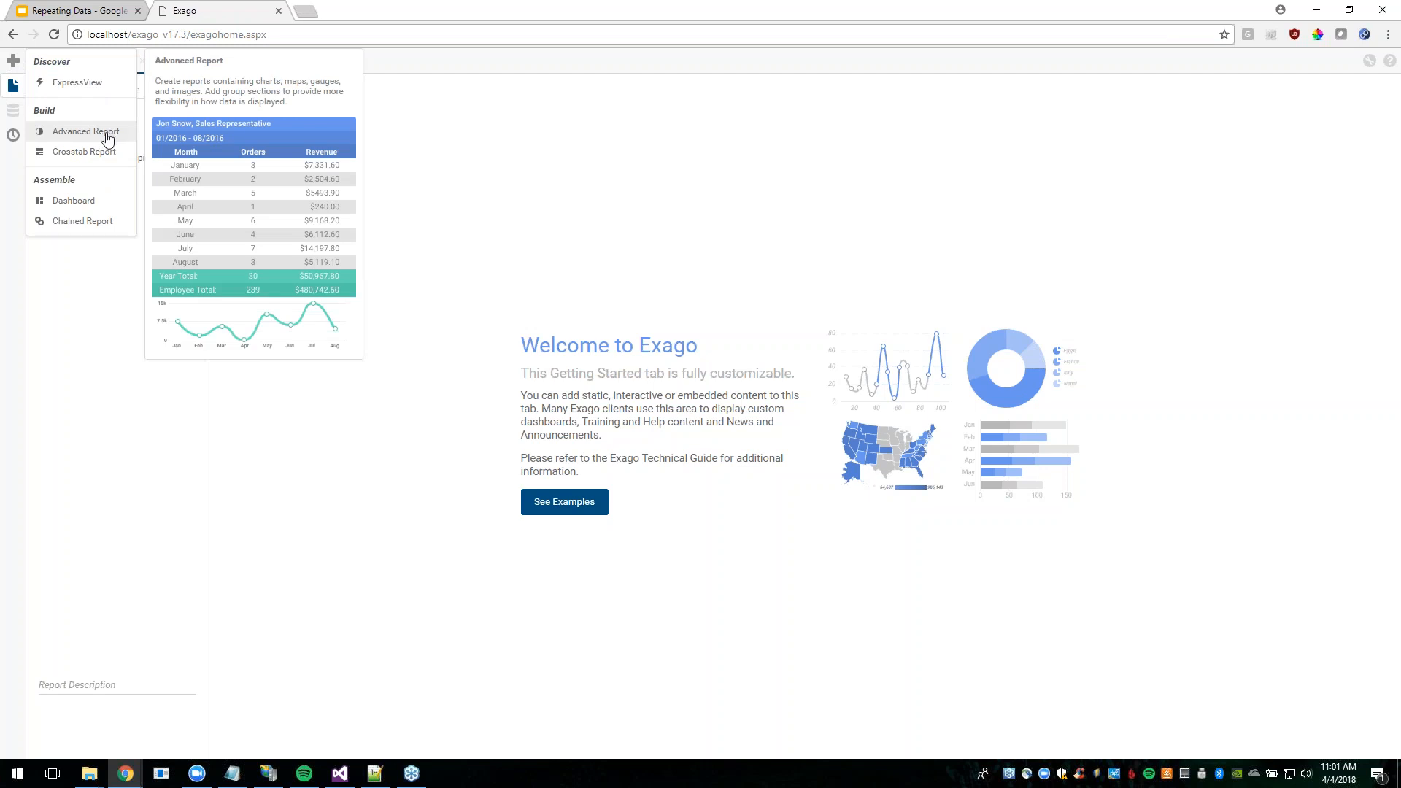
Start a new advanced report named "Repeating Data Example" in the training folder.
click(88, 133)
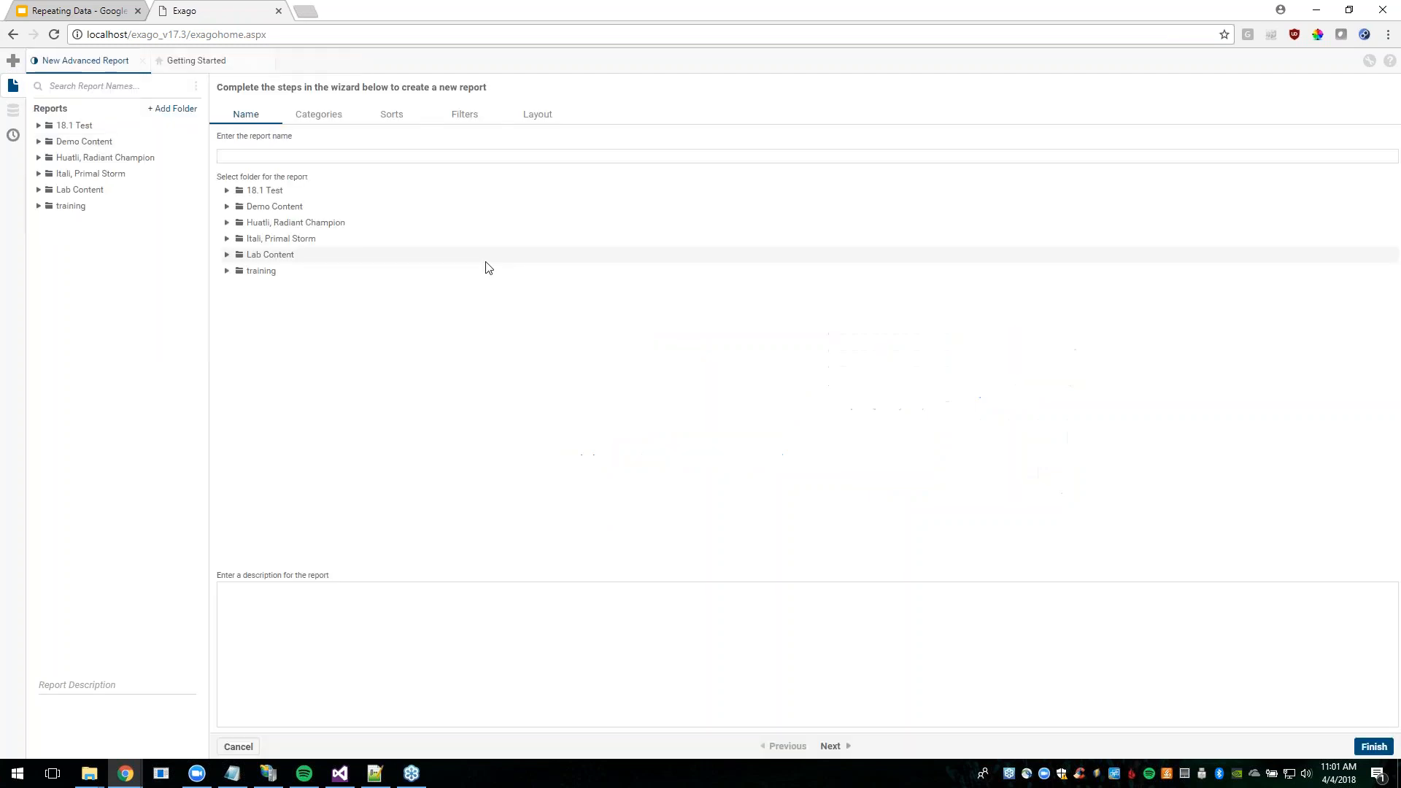
click(450, 154)
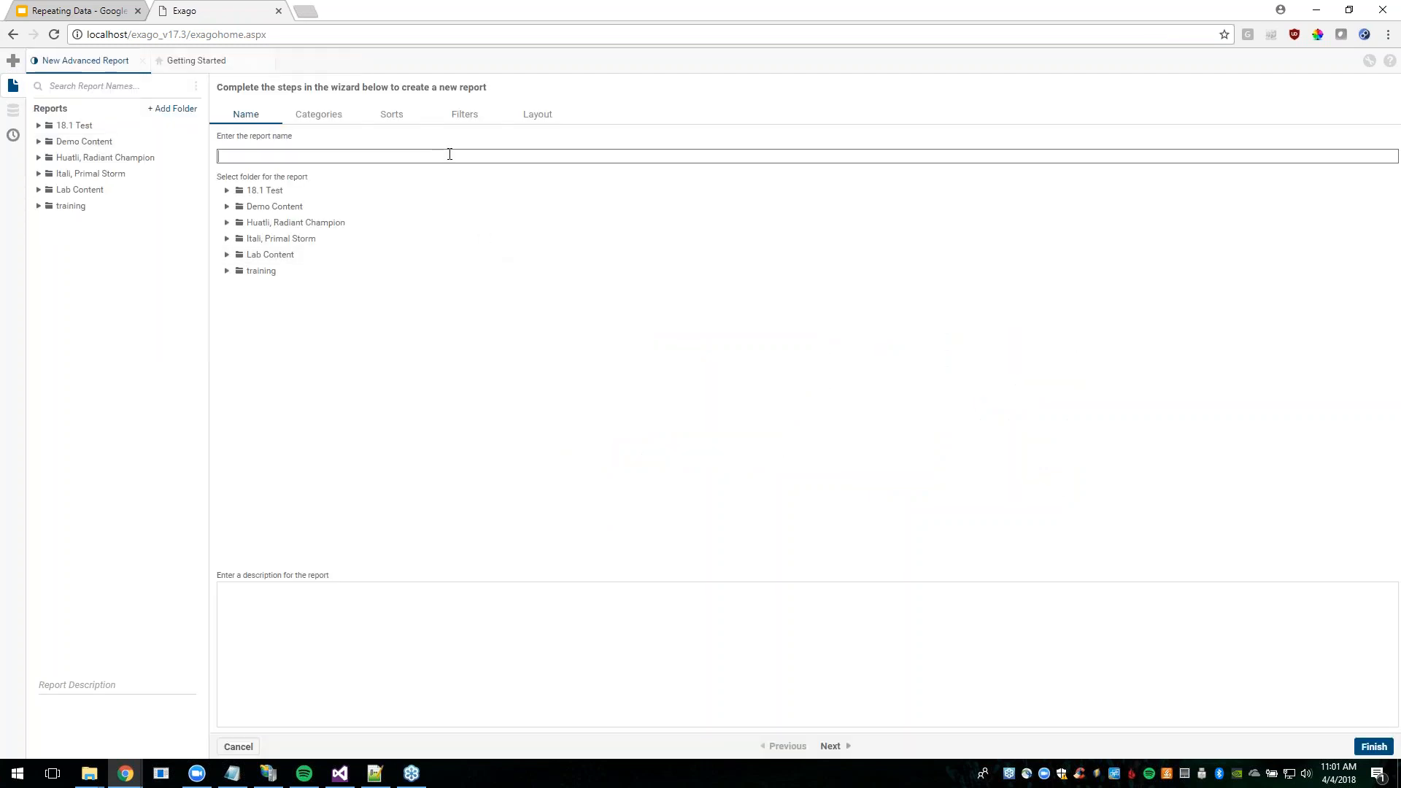
text(Repeating Data Example)
click(261, 273)
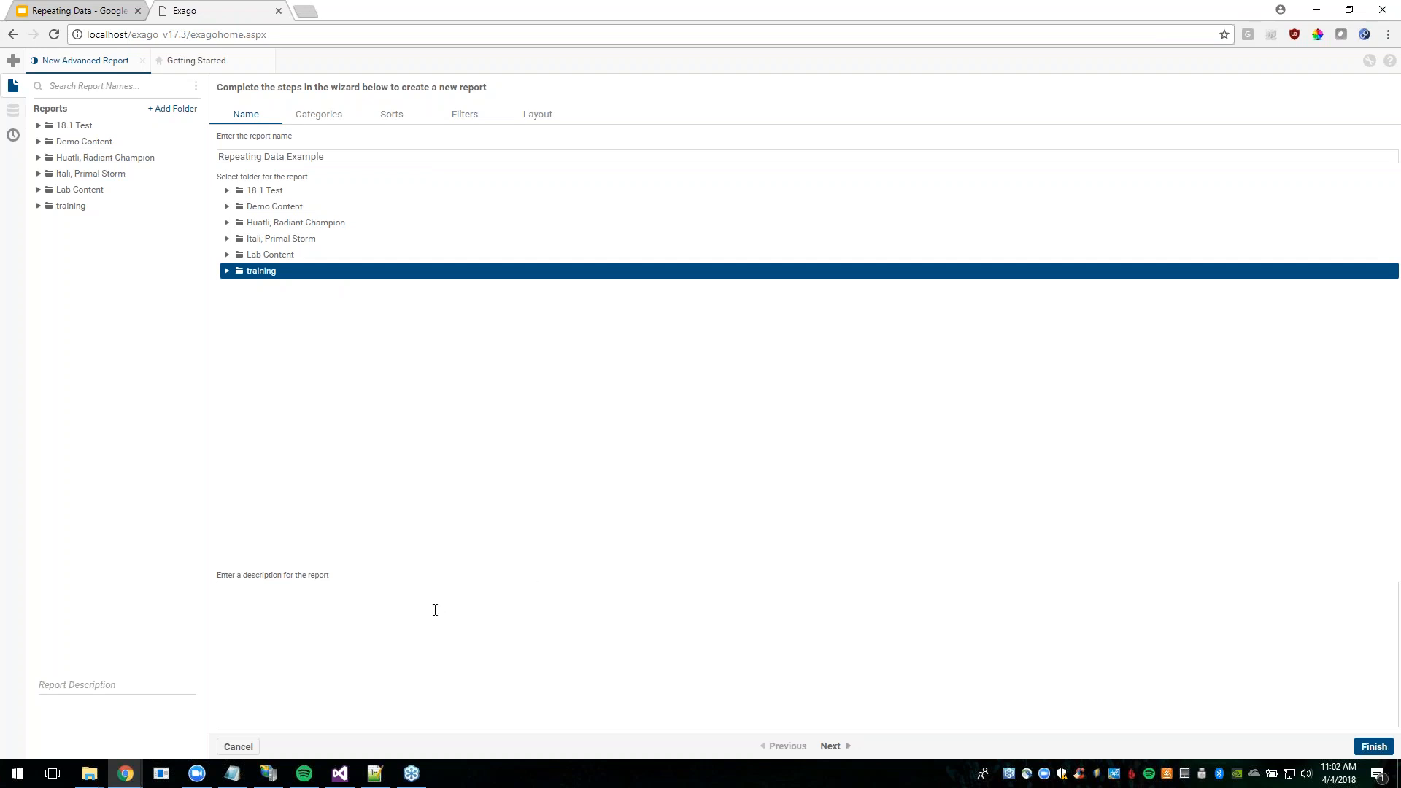
Add the Employees category from the Sales group to the report.
click(322, 119)
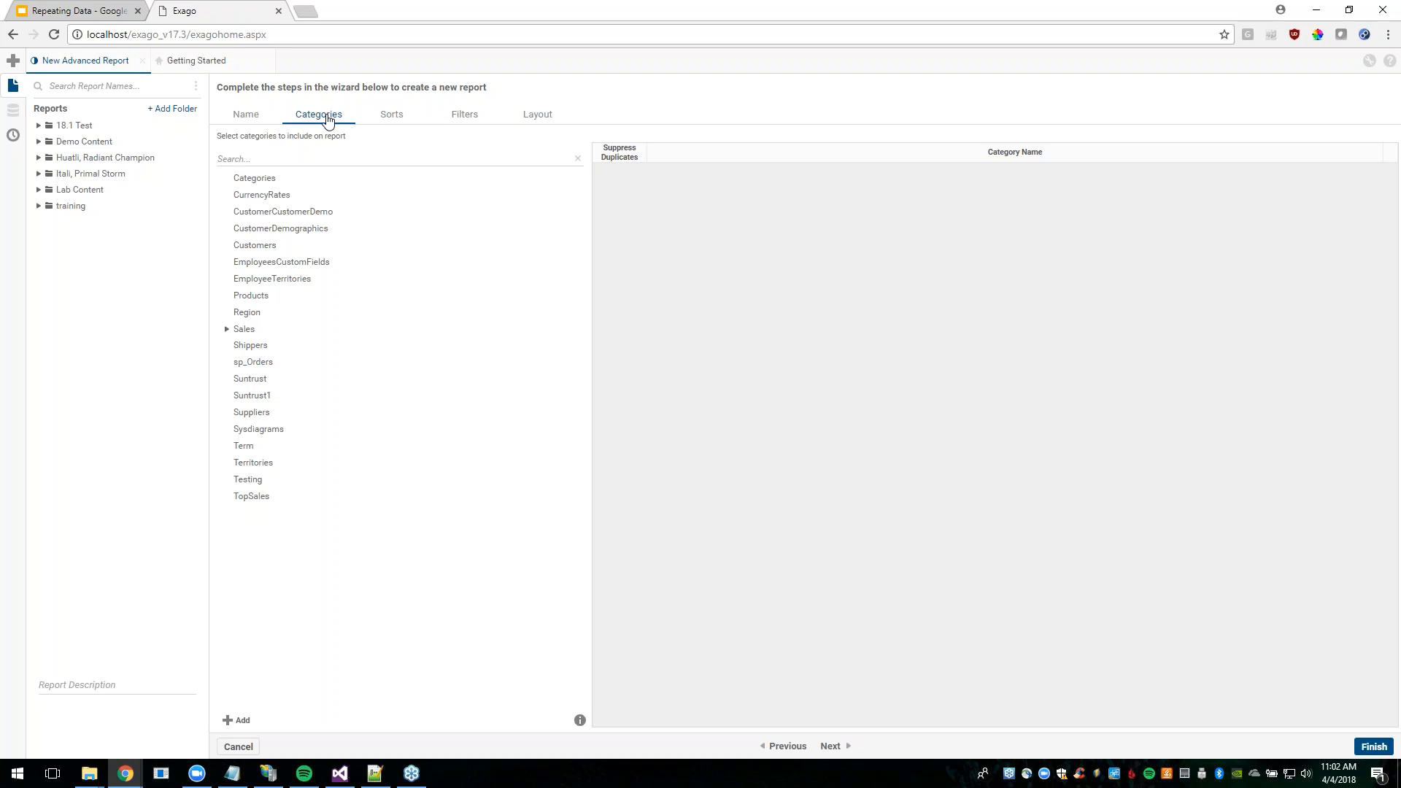
click(227, 329)
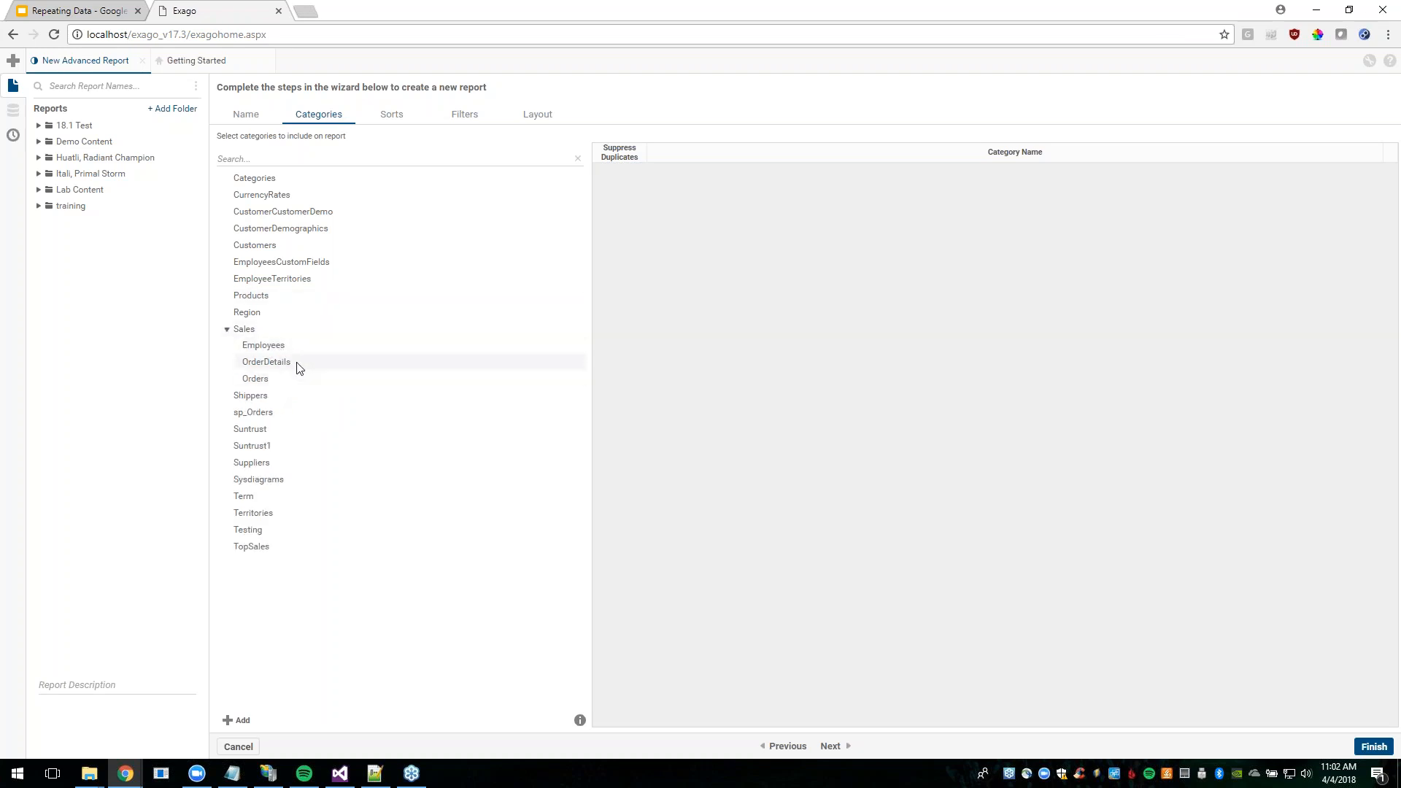
drag(273, 346, 707, 349)
Add the Orders, OrderDetails and Customers categories to the report.
drag(256, 379, 803, 351)
drag(422, 363, 783, 394)
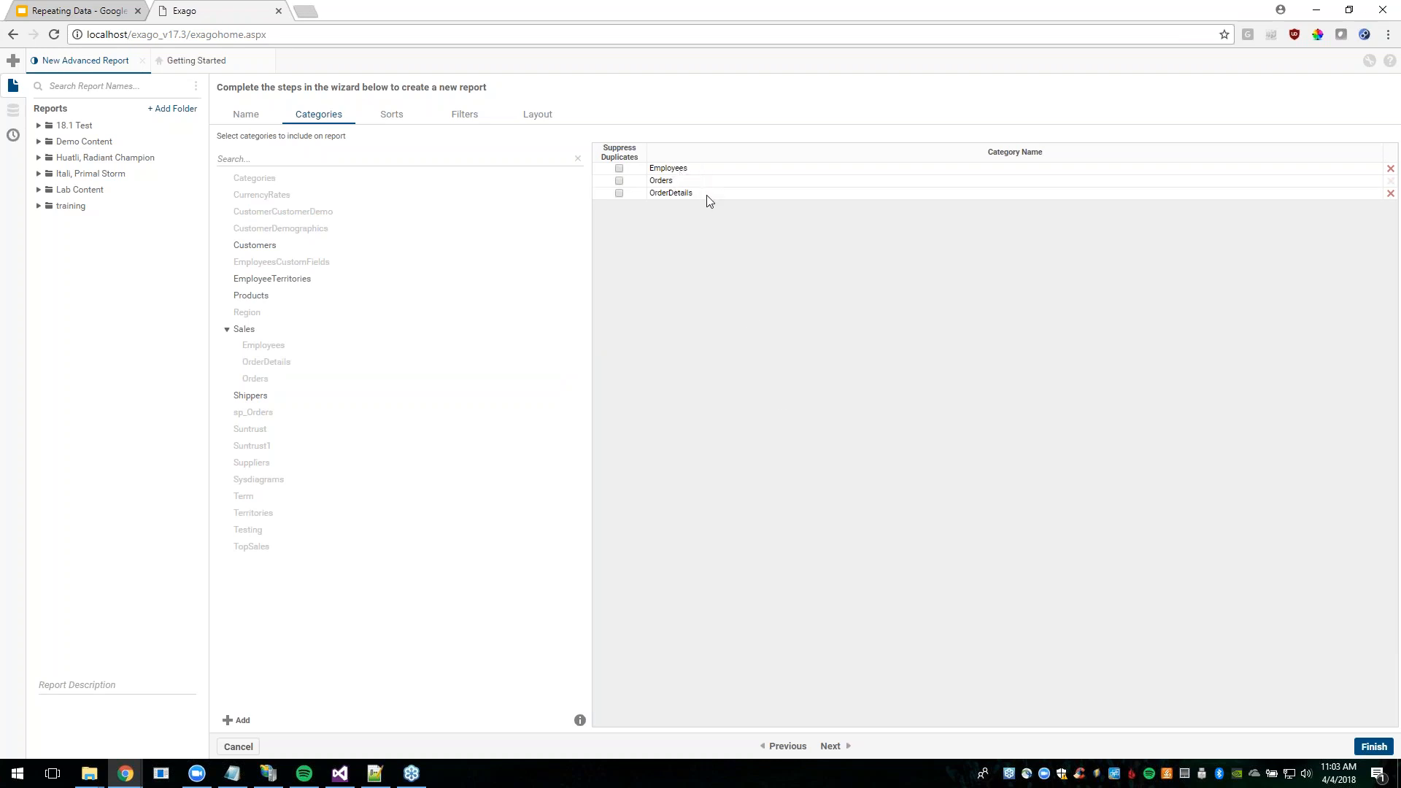
drag(275, 248, 635, 294)
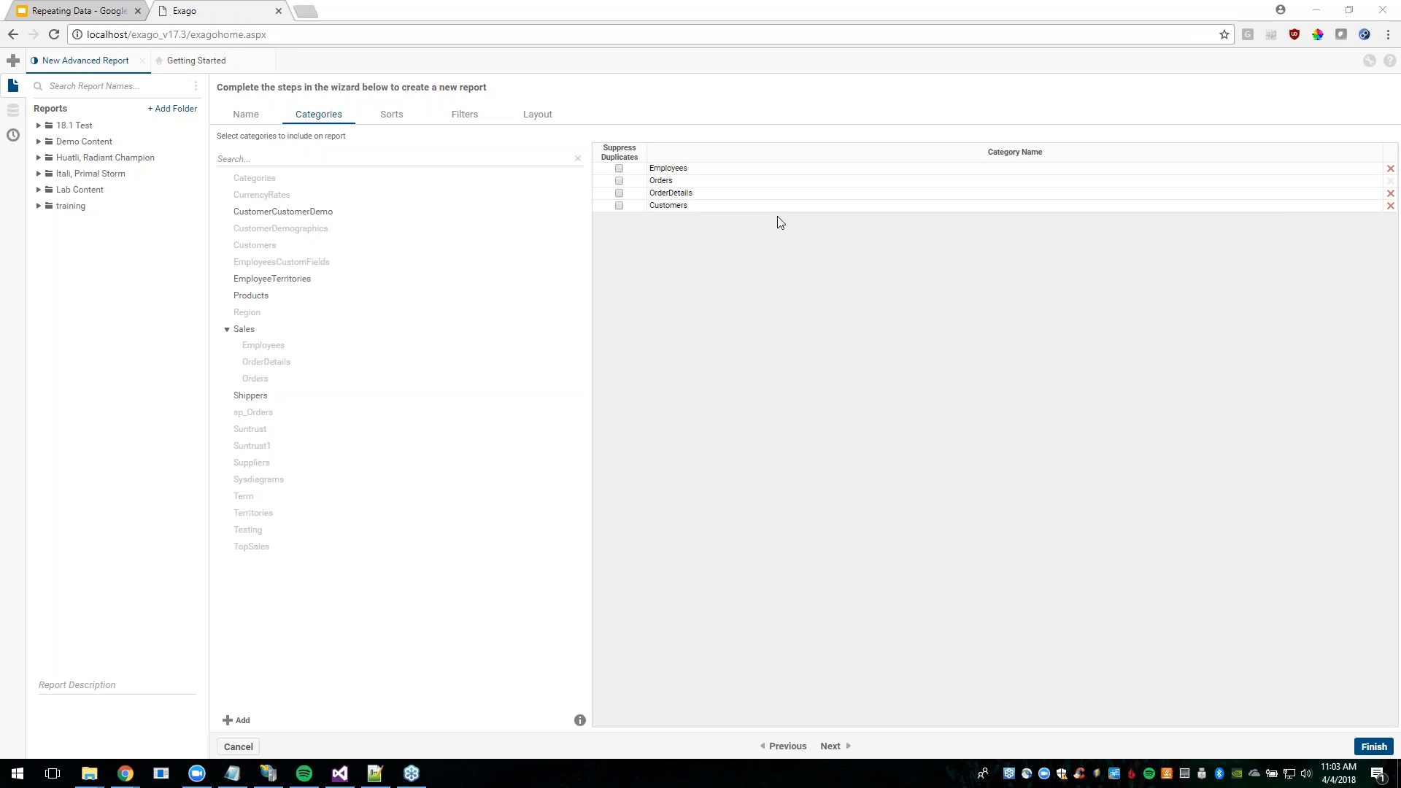
Remove the Customers, OrderDetails and Orders categories, keeping only Employees in the report.
click(1391, 206)
click(1390, 193)
click(1391, 181)
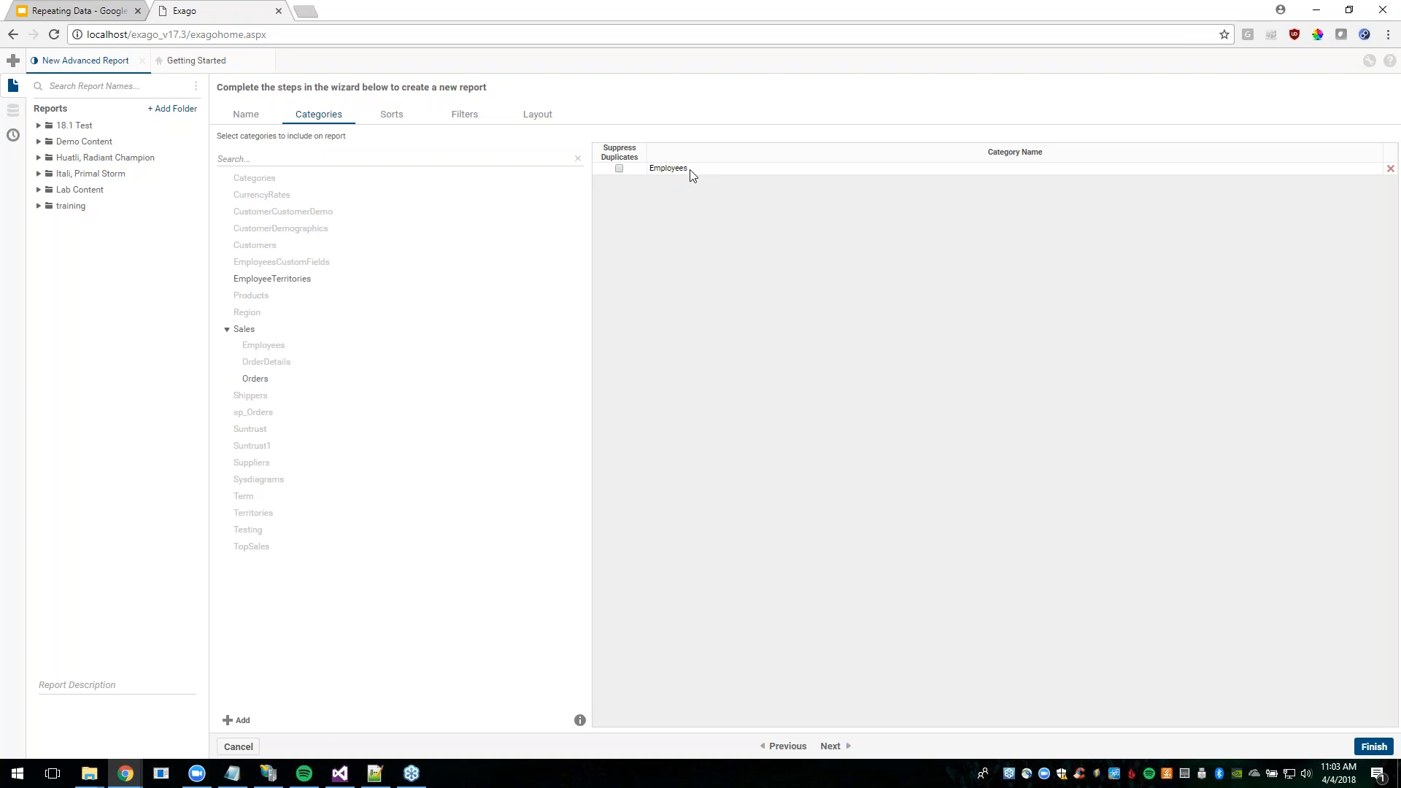
Sort the report by Employees.LastName in ascending order and proceed to the filter settings.
click(393, 117)
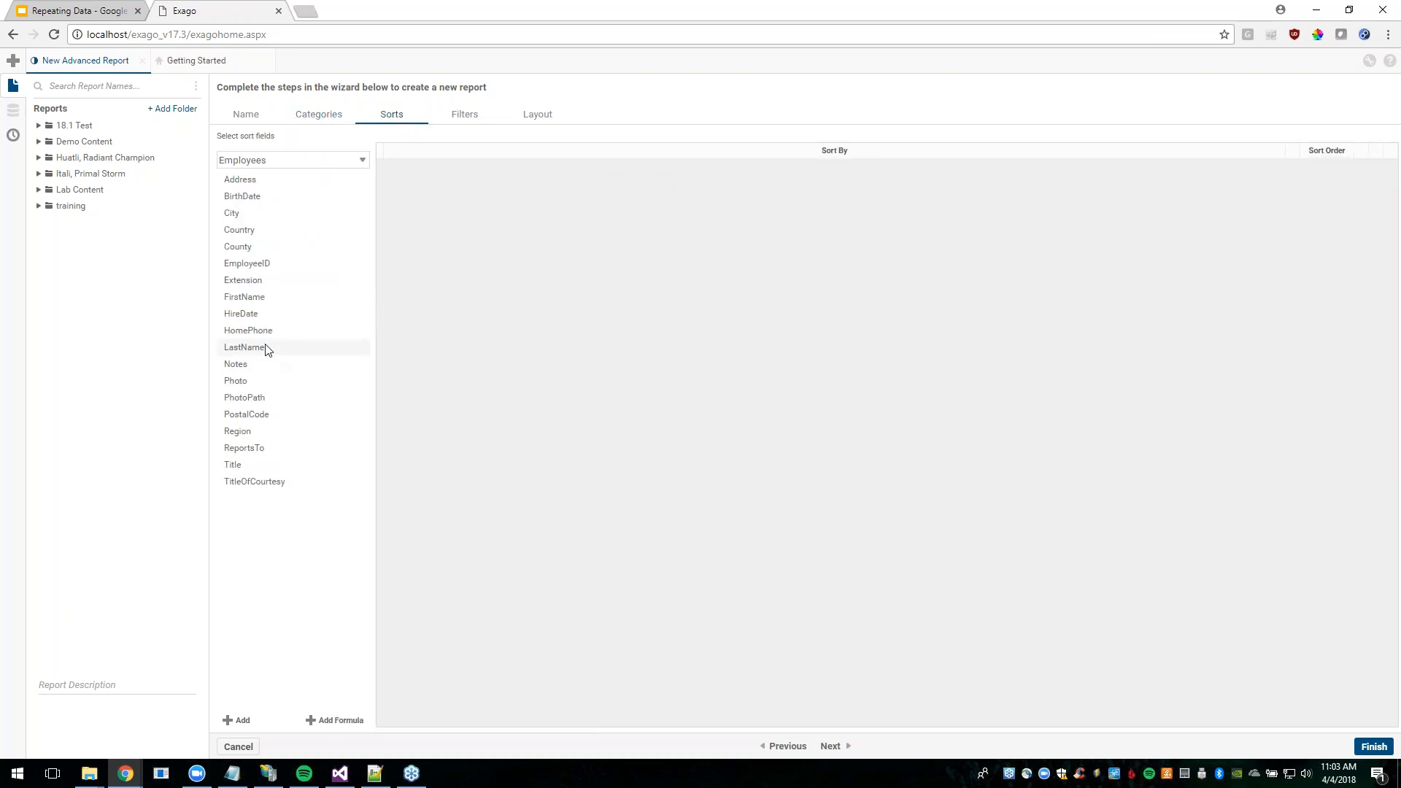
drag(261, 352, 725, 375)
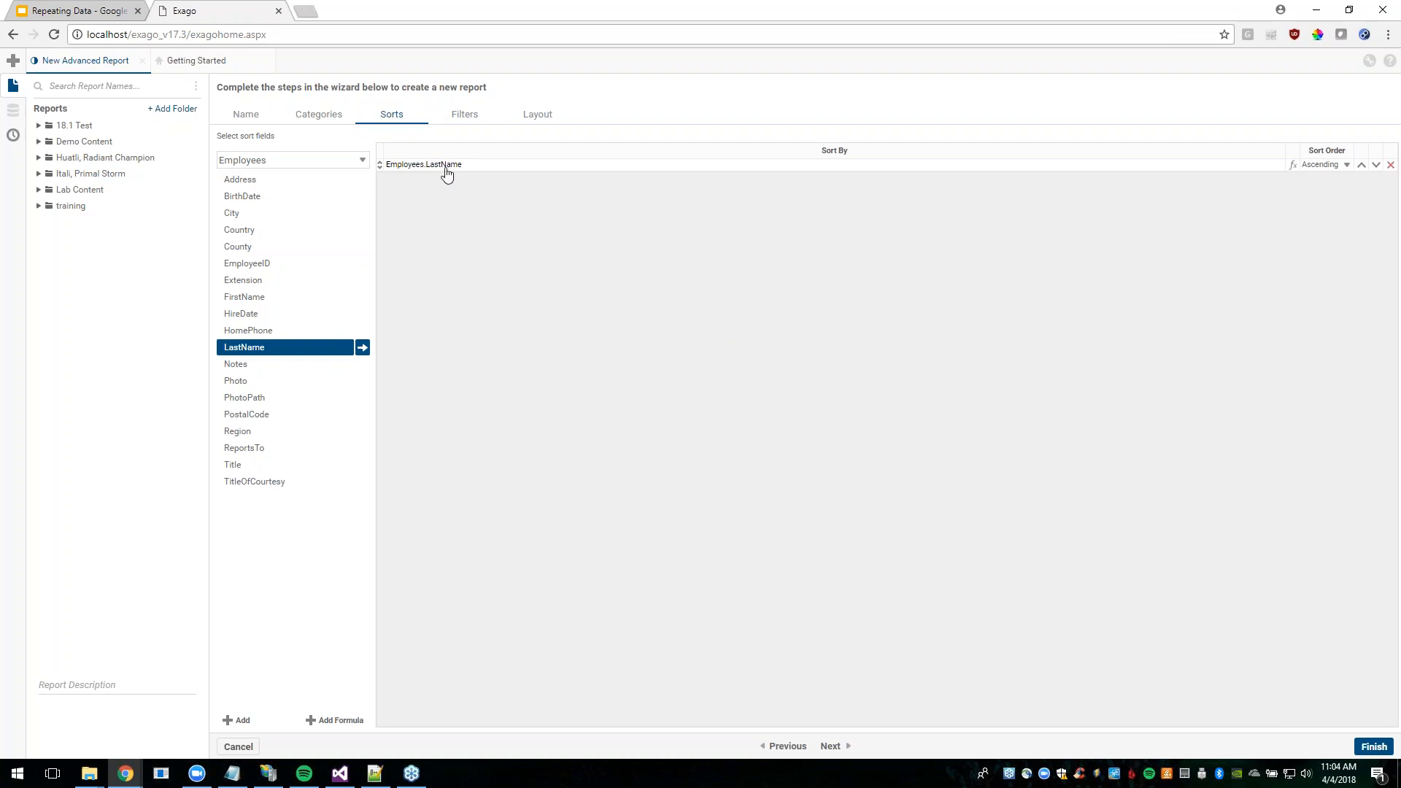
click(467, 116)
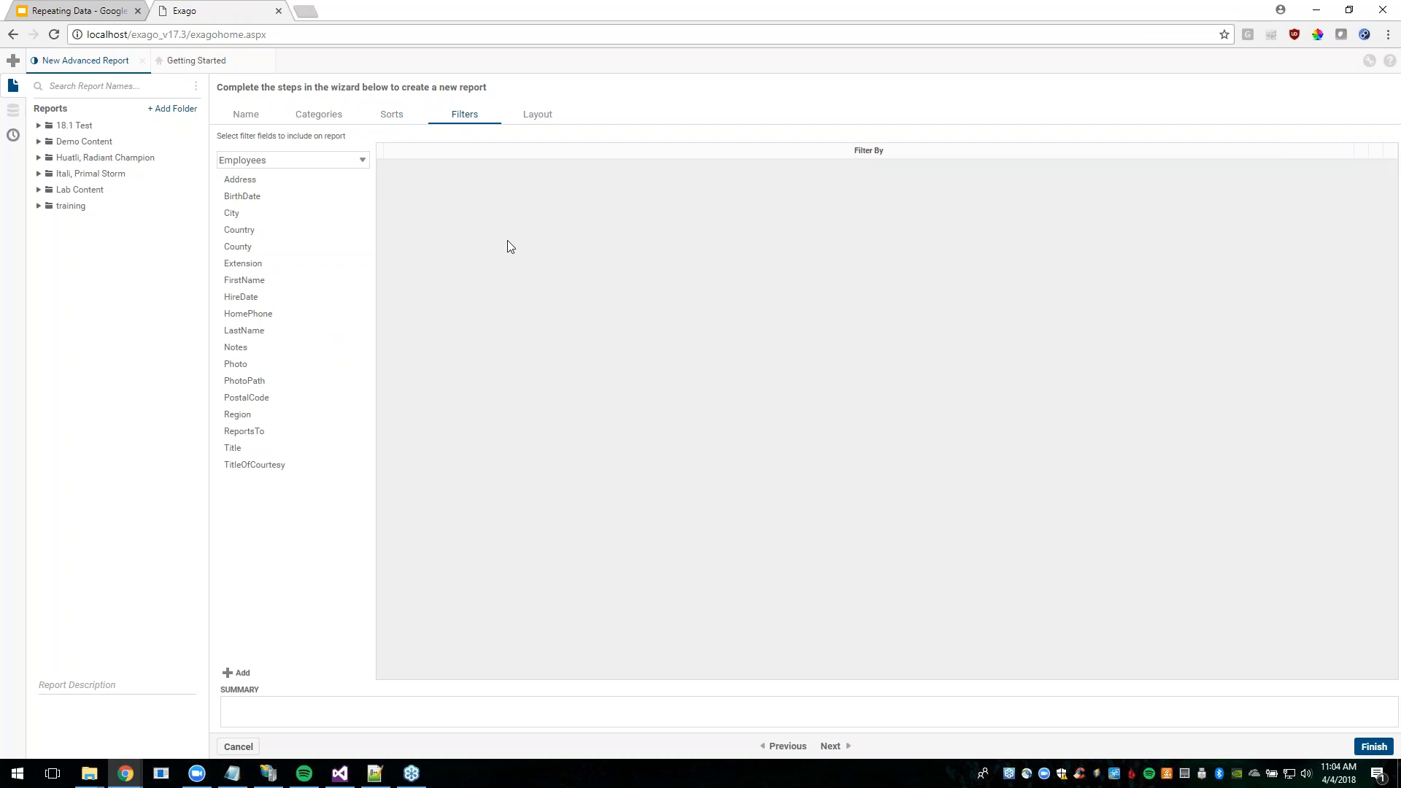
Lay out the report with the employees' FirstName and LastName fields and finish the wizard.
click(537, 114)
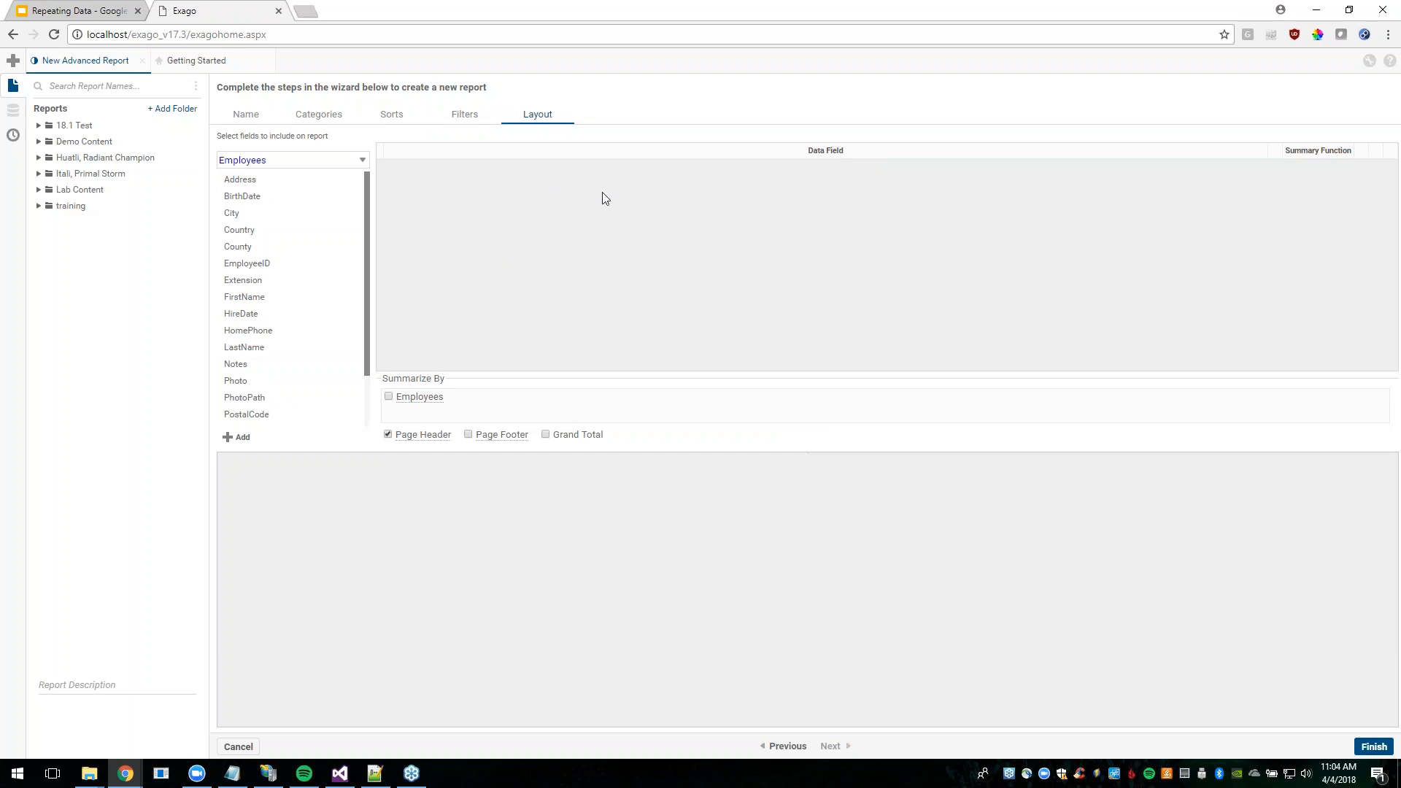
click(255, 300)
double_click(256, 300)
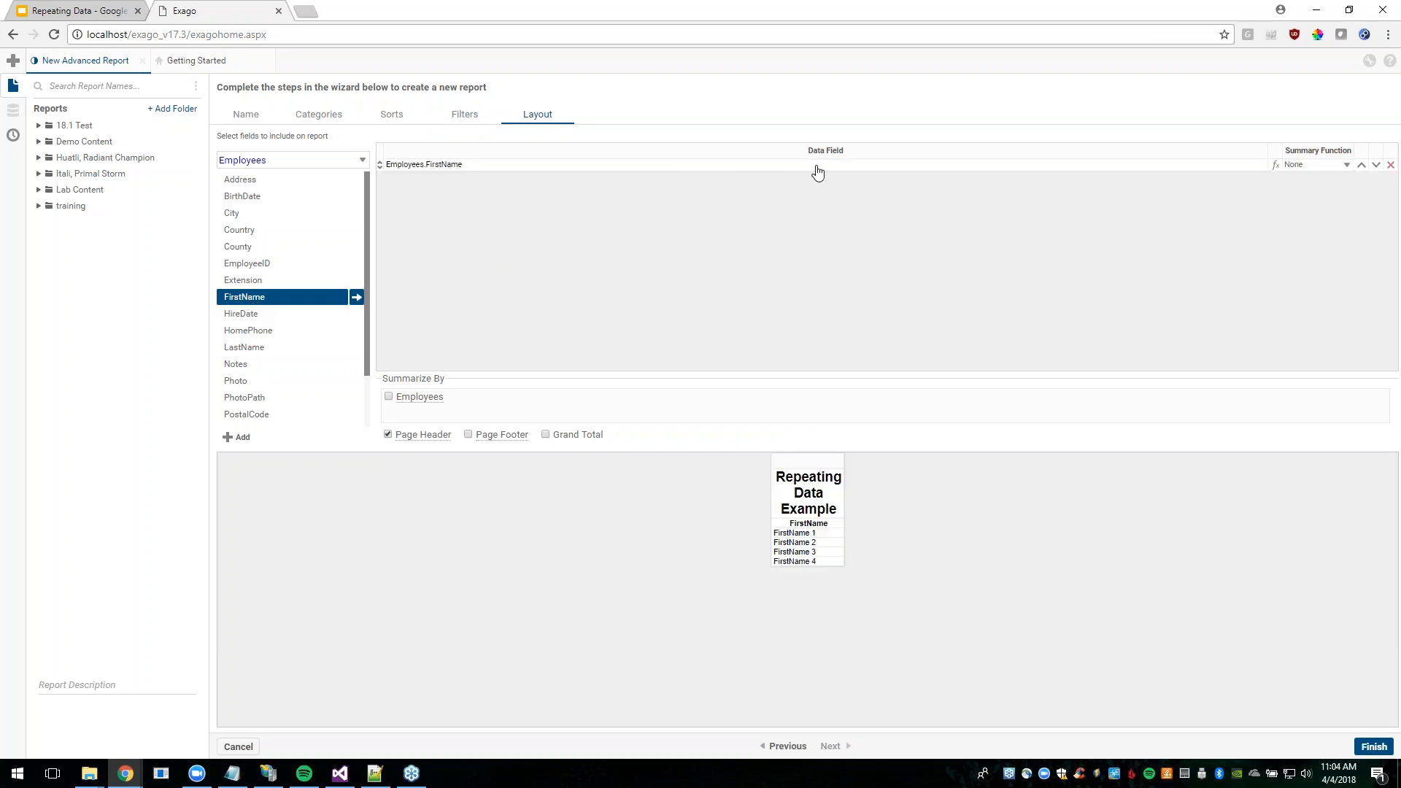
double_click(255, 348)
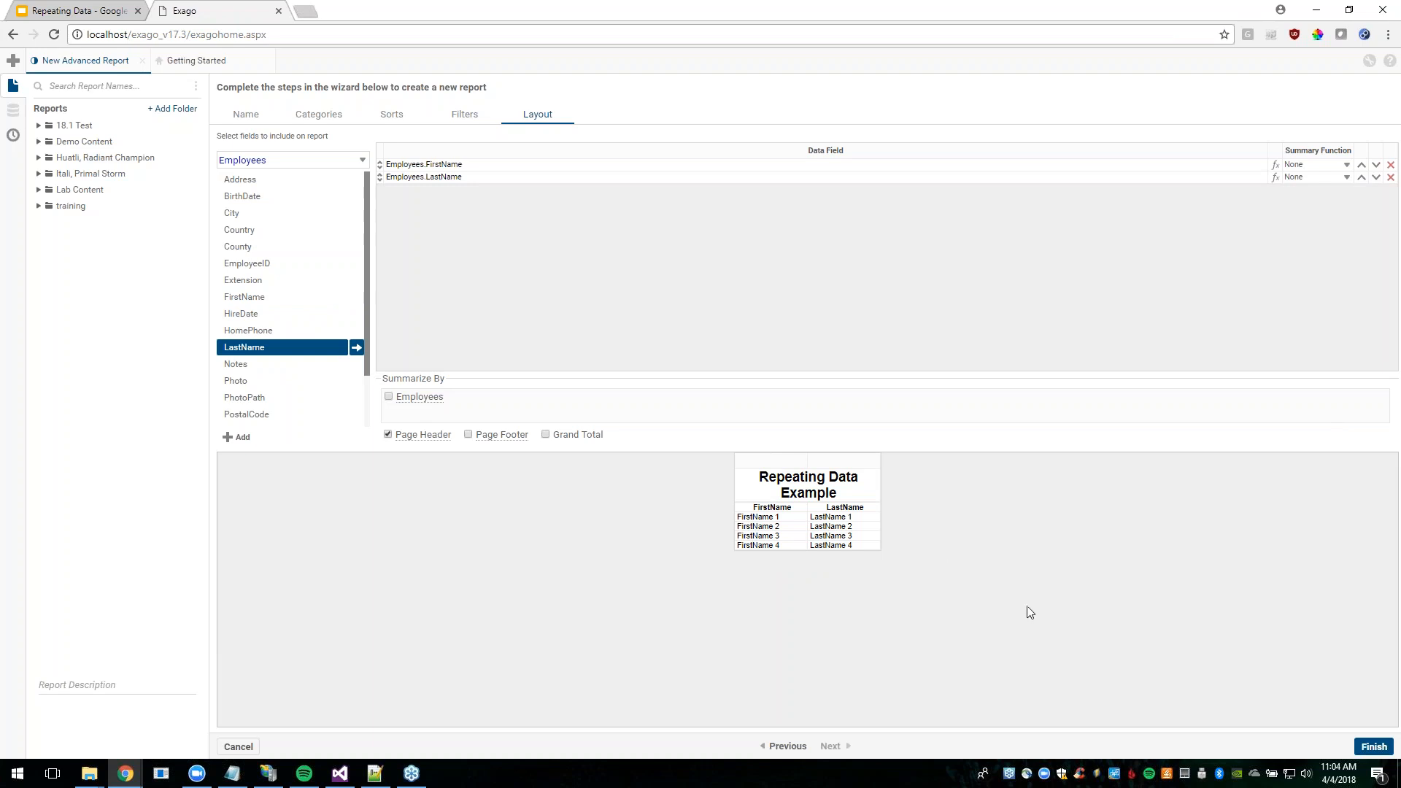
click(1374, 746)
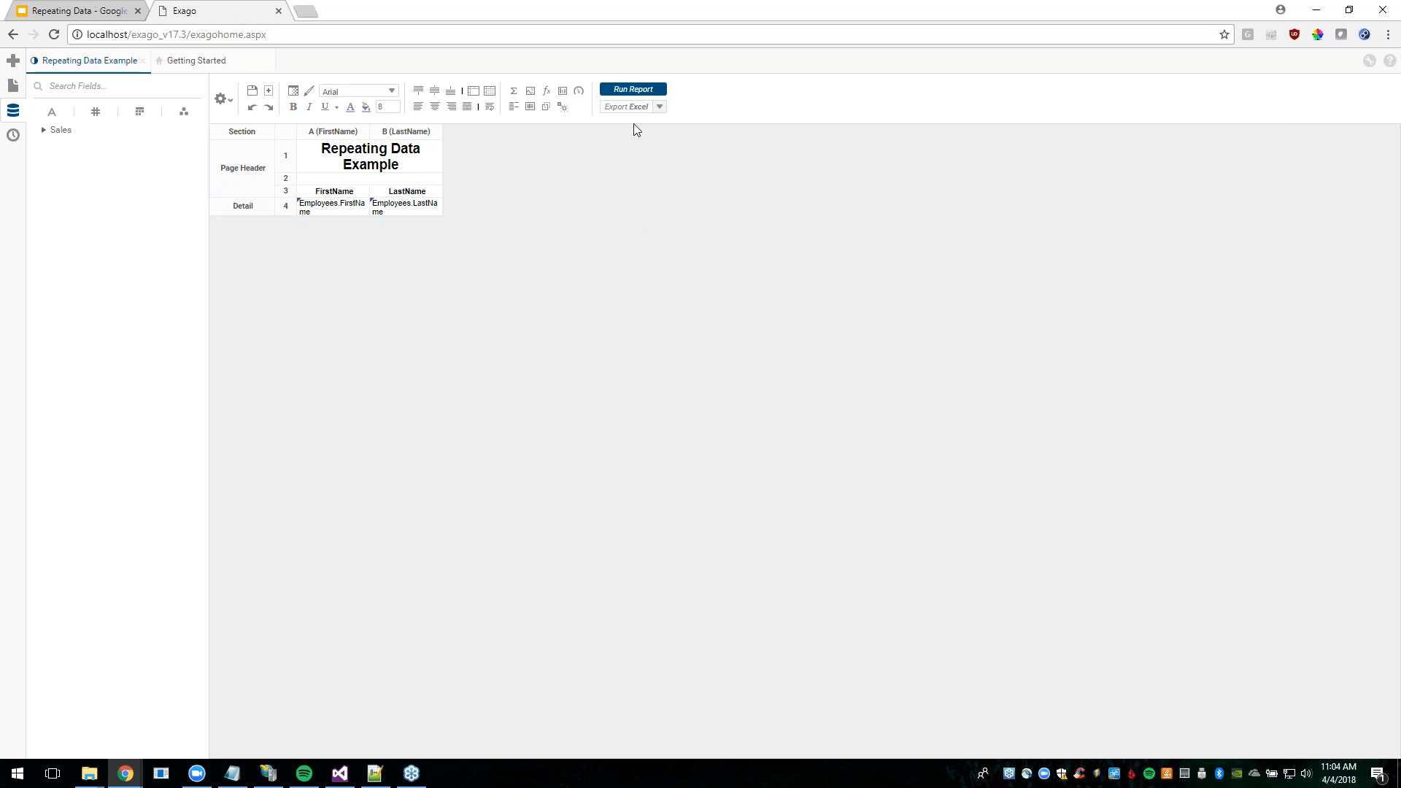
Run the report and change the font colour of the title in its output to red.
click(633, 91)
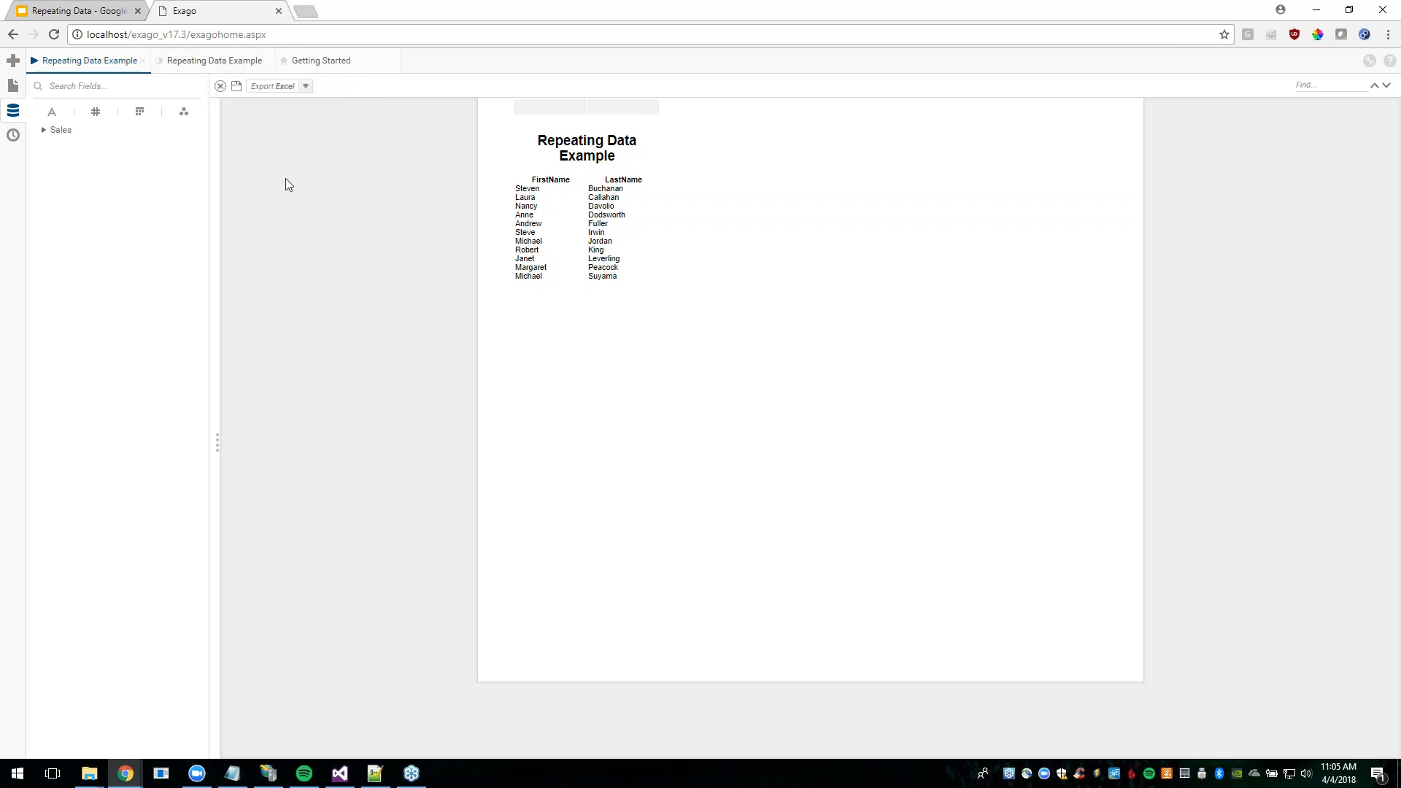
click(595, 146)
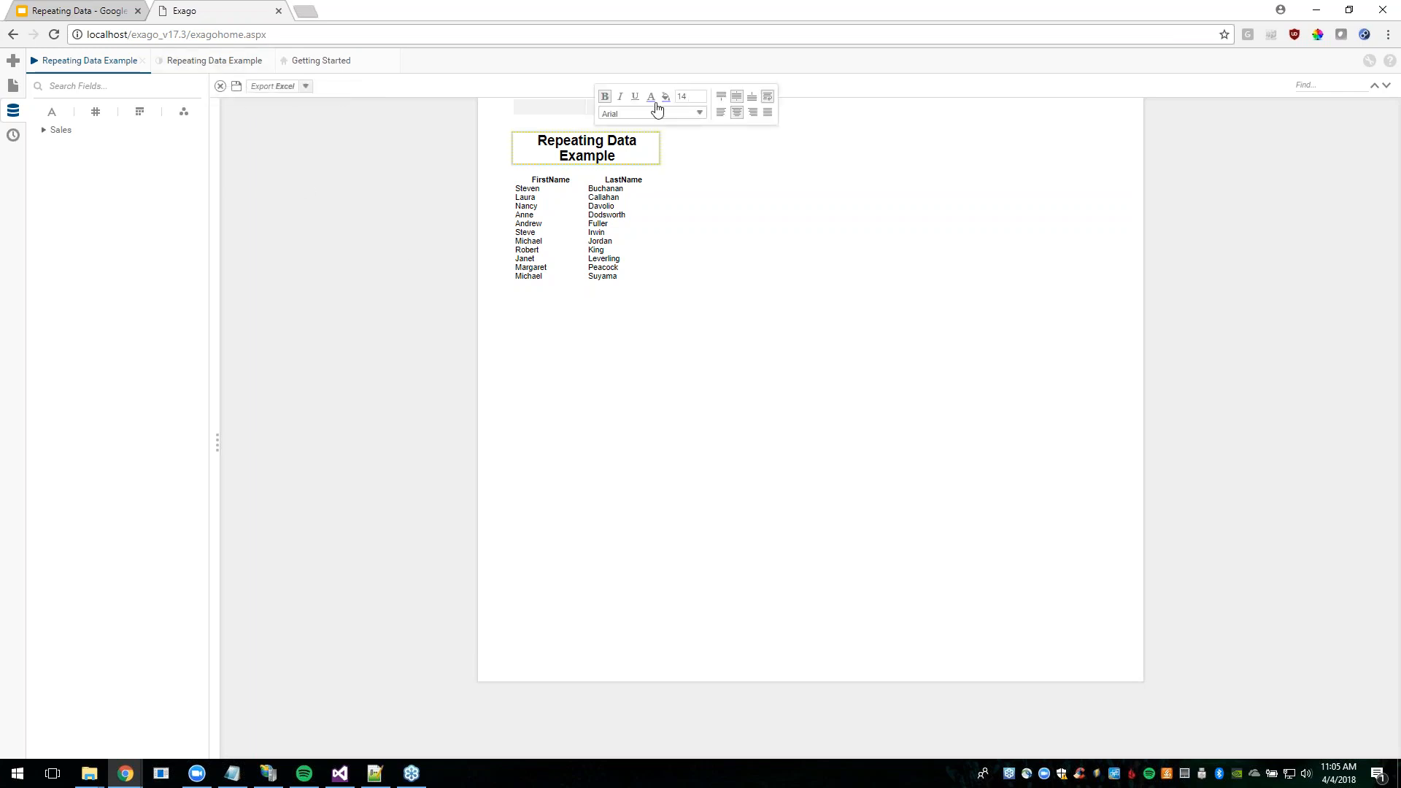
click(651, 96)
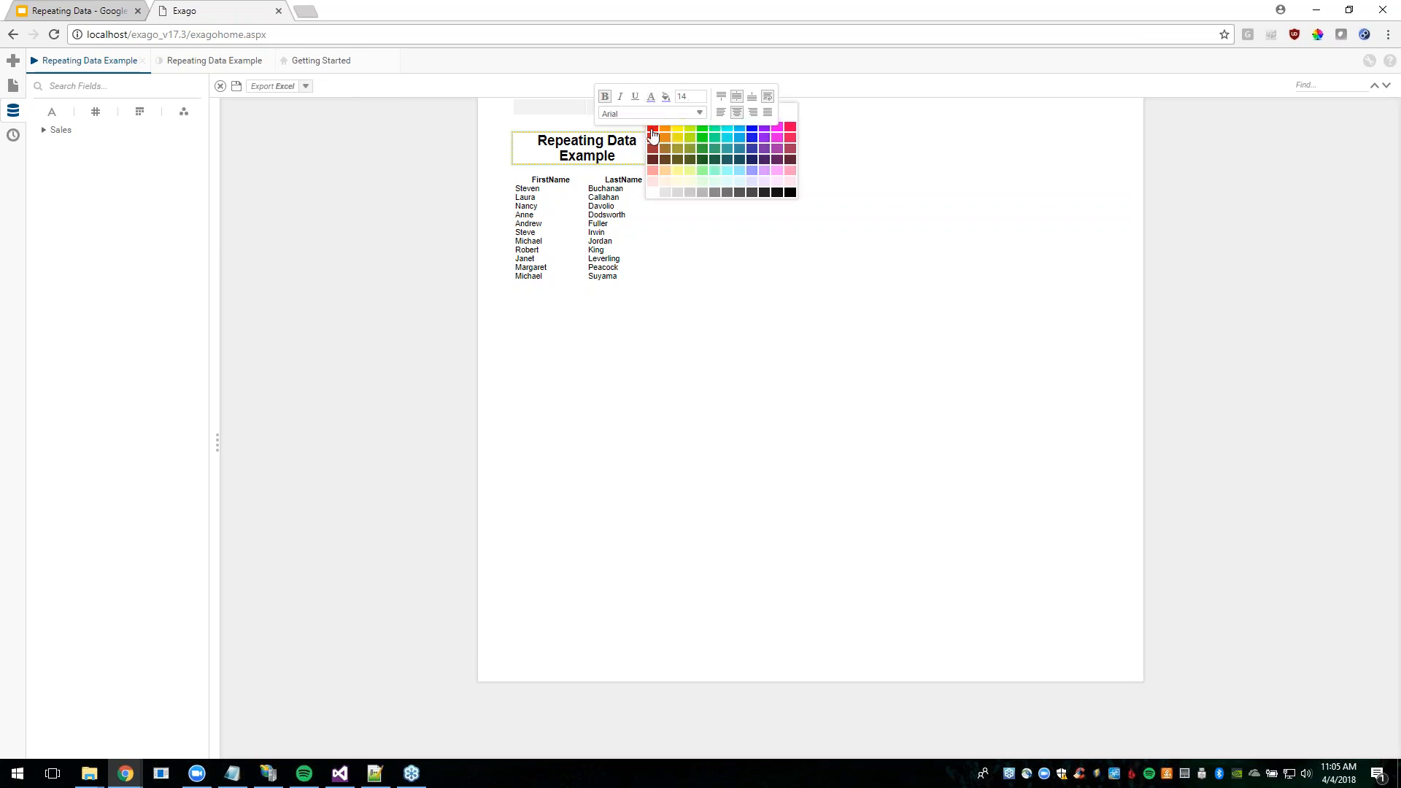
click(653, 137)
click(718, 288)
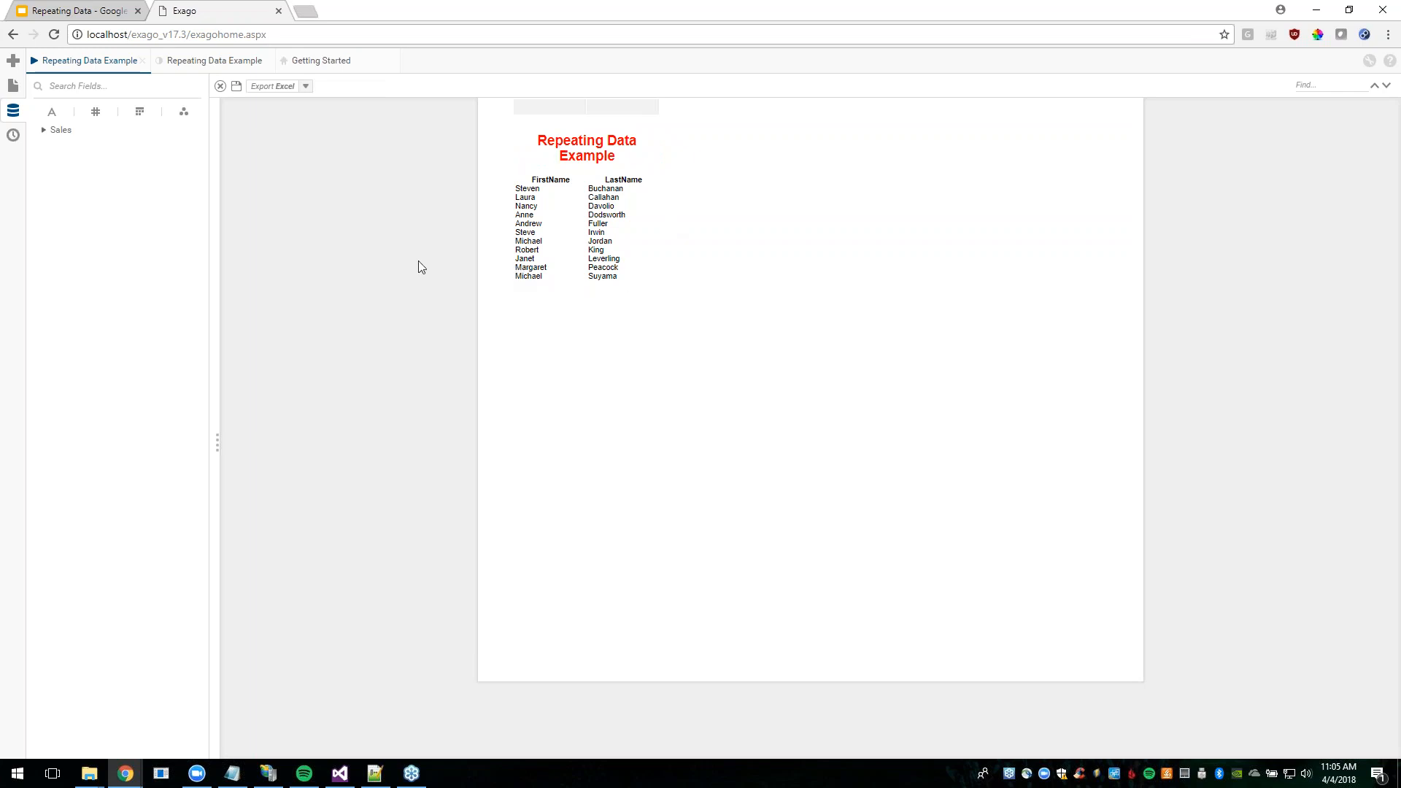
Return to the report design and add the Orders category from Sales to its categories.
click(213, 60)
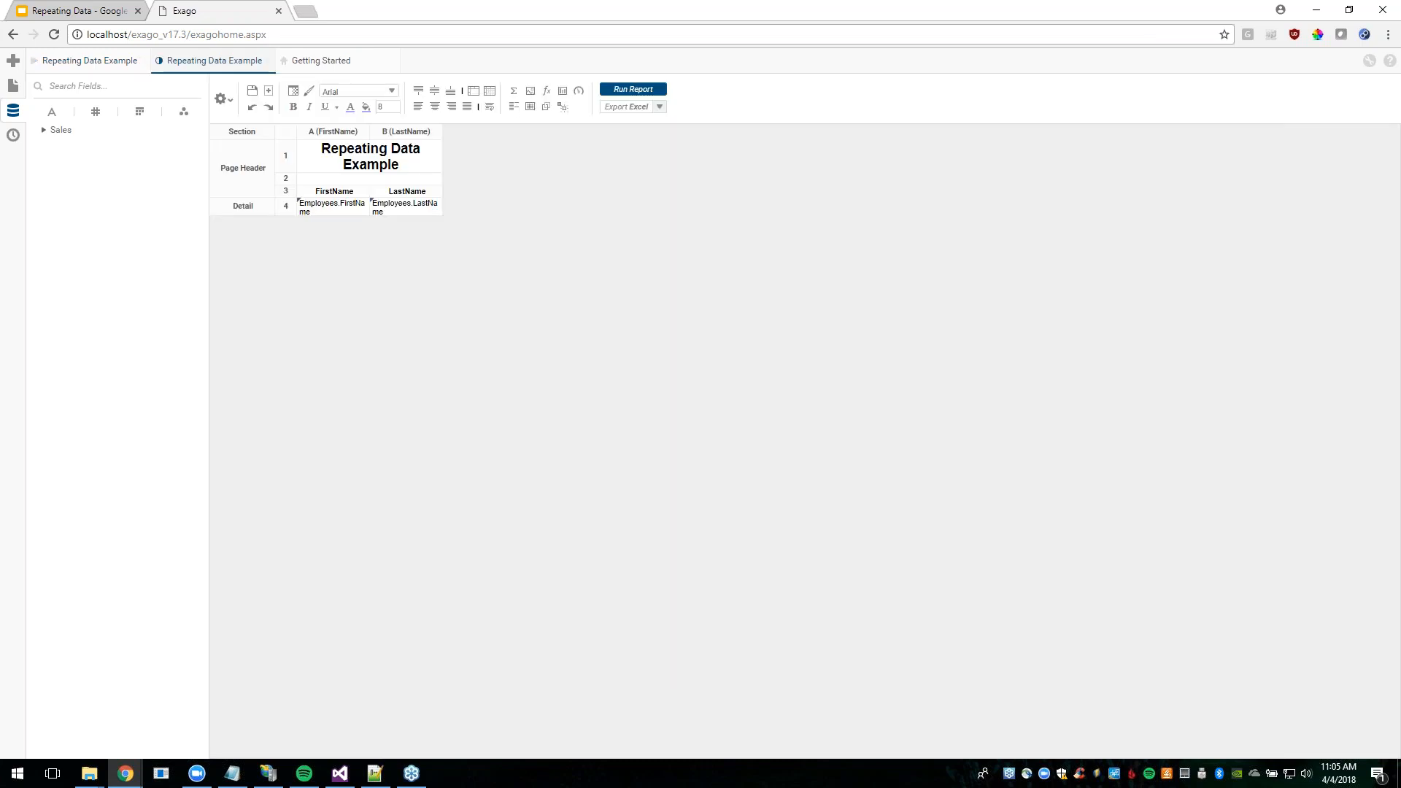
click(222, 100)
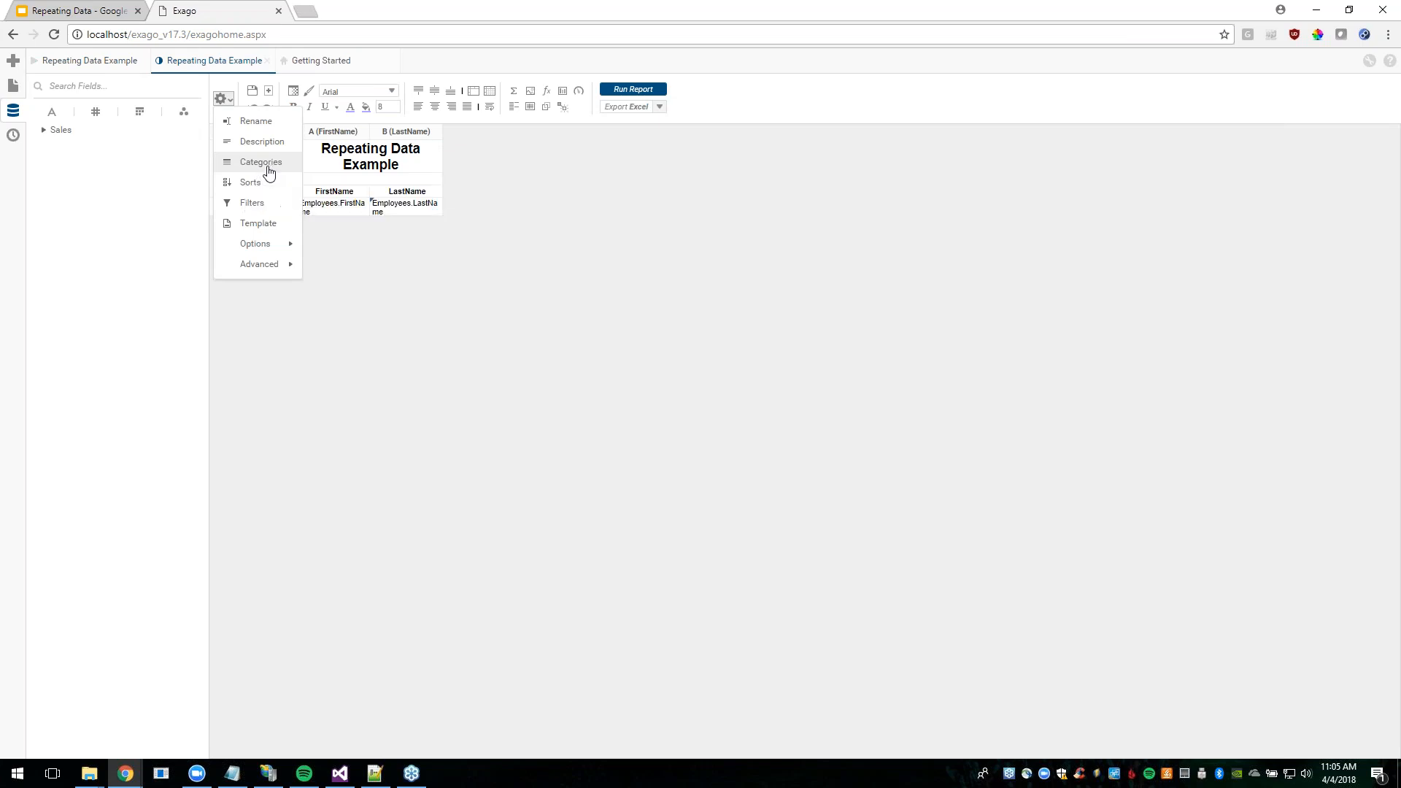
click(261, 162)
click(414, 334)
click(467, 384)
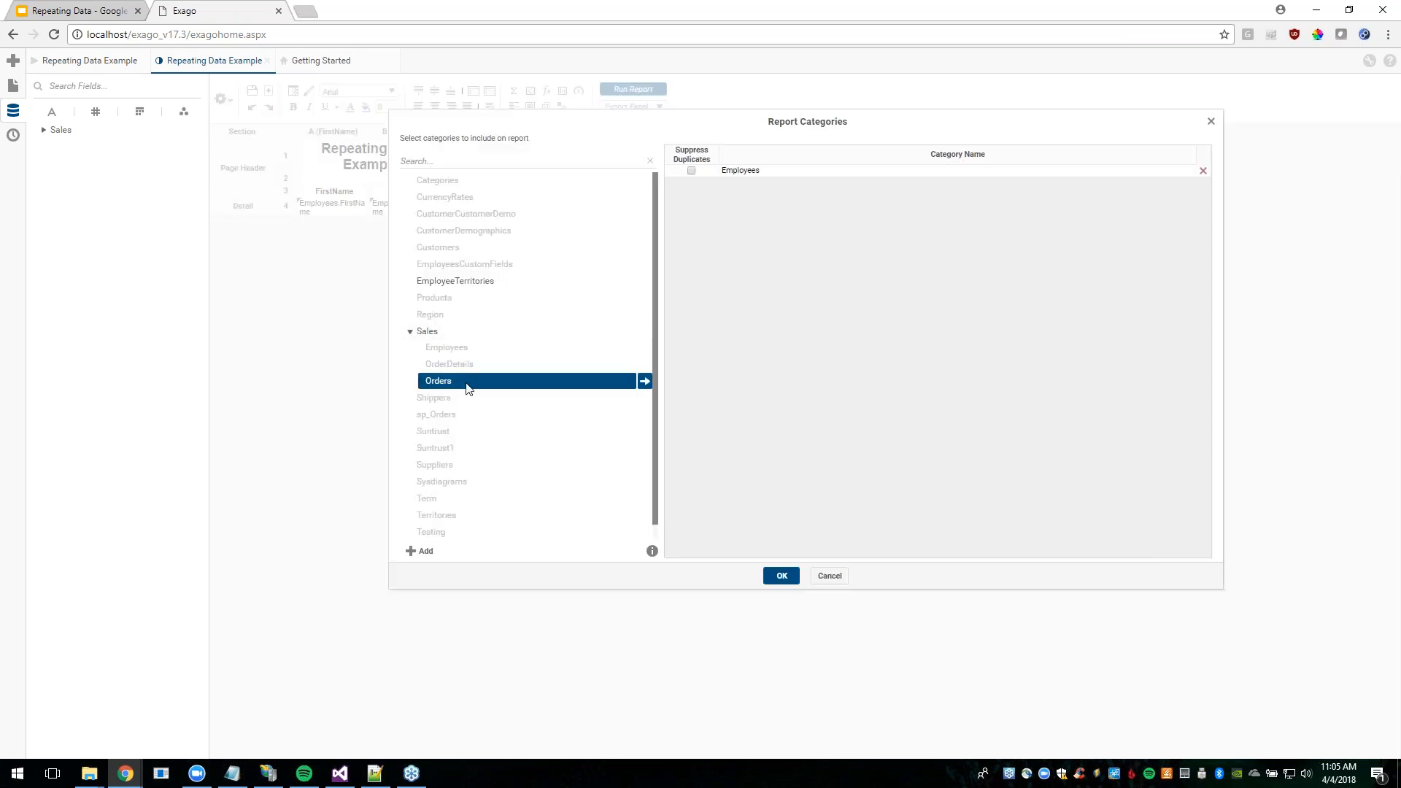
drag(448, 387, 818, 255)
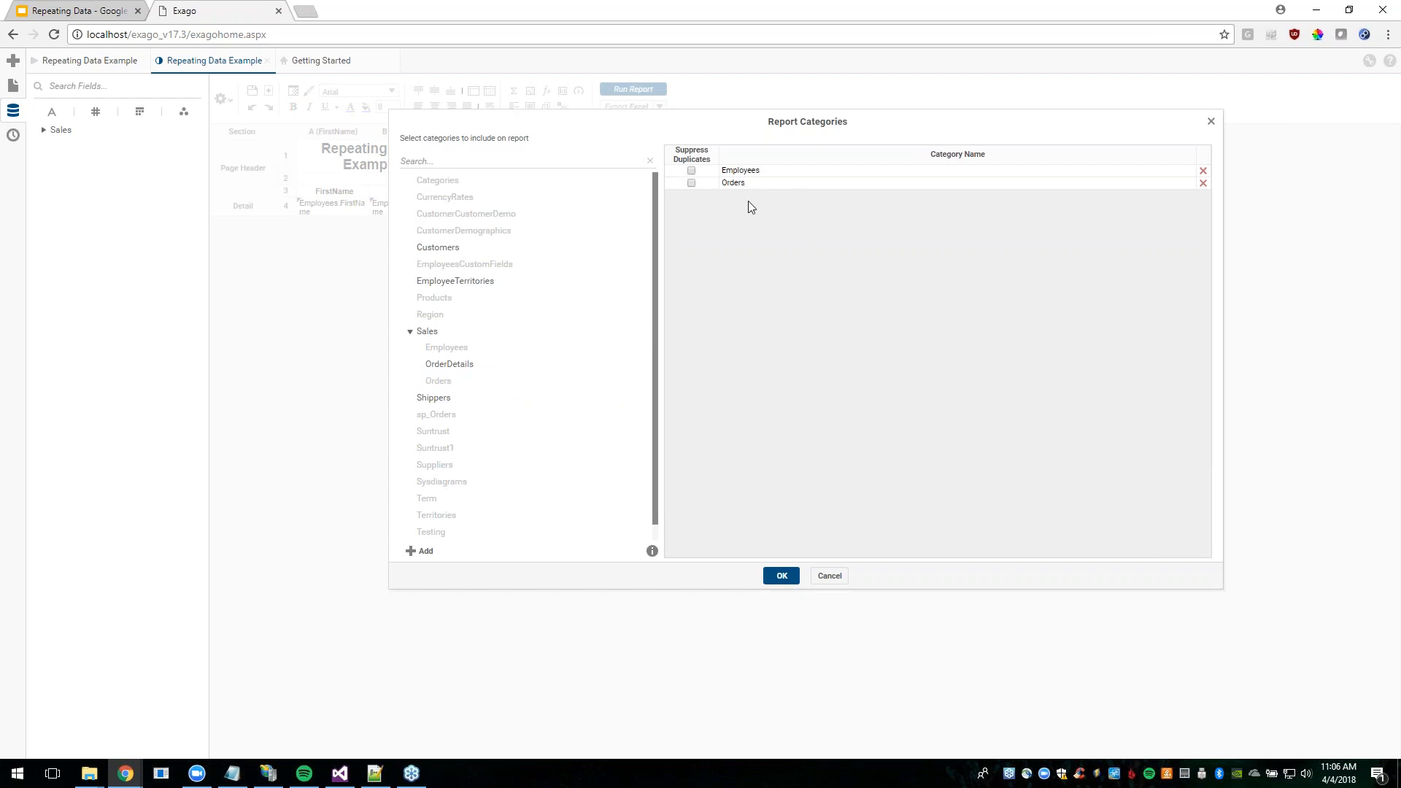
click(780, 576)
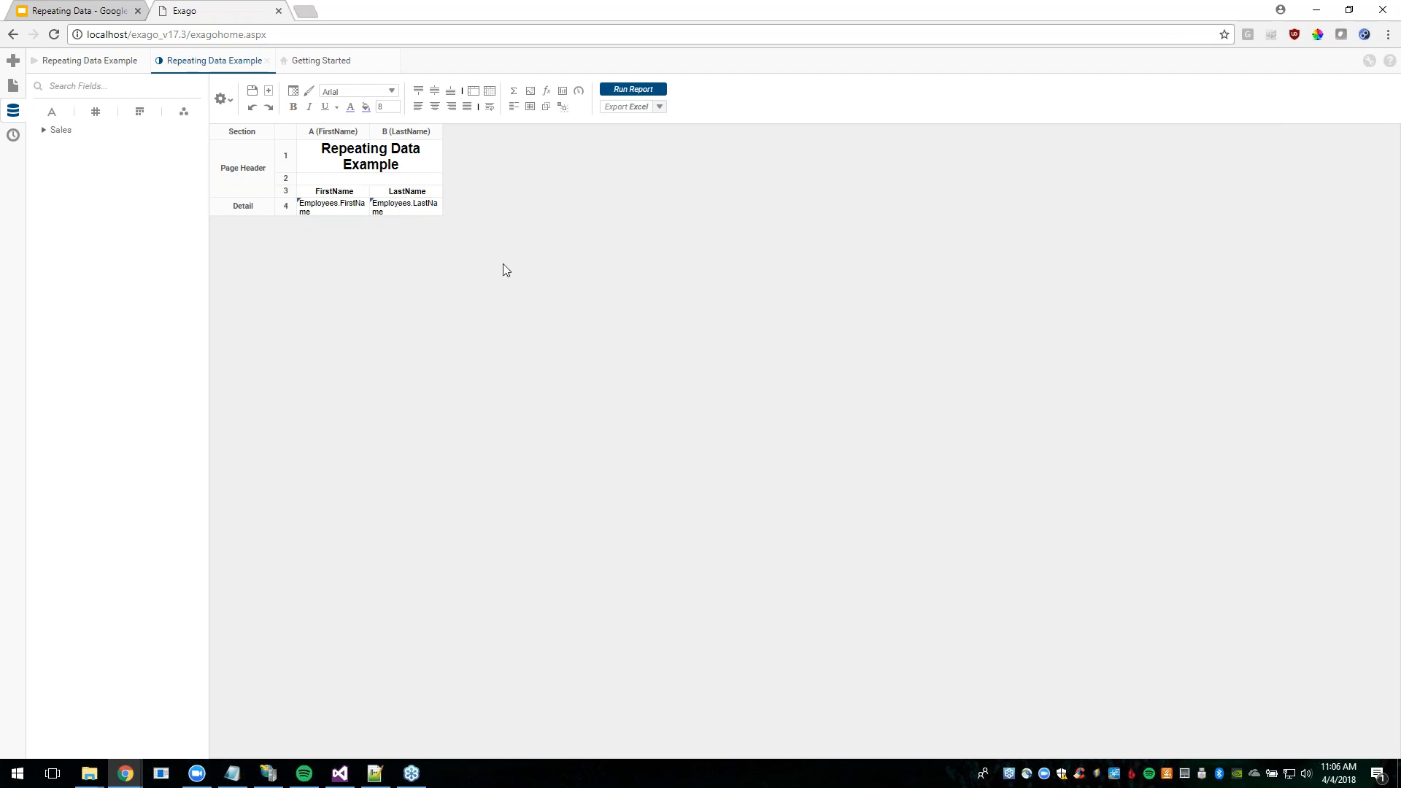
Run the report again and compare its employee rows with the output of the first run.
click(627, 92)
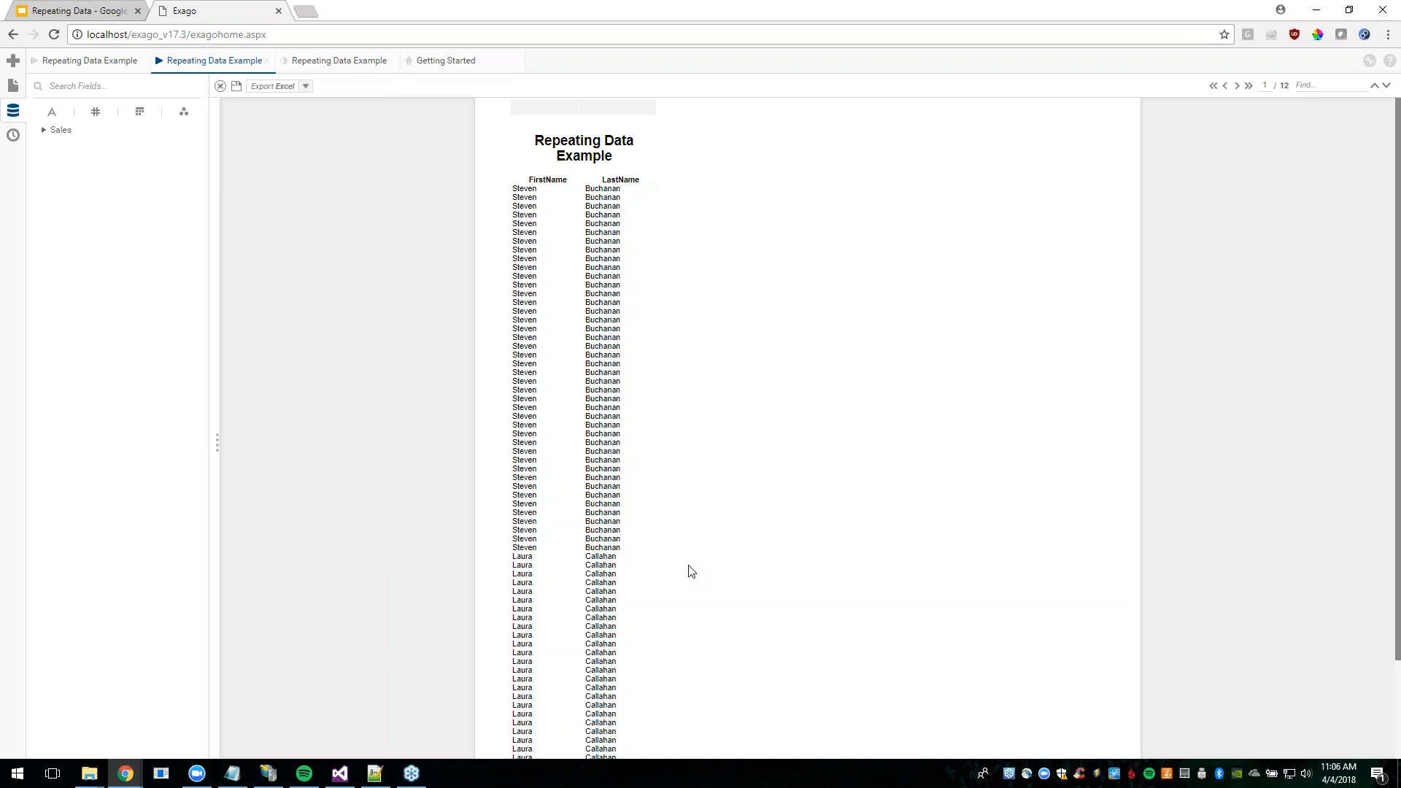
click(88, 61)
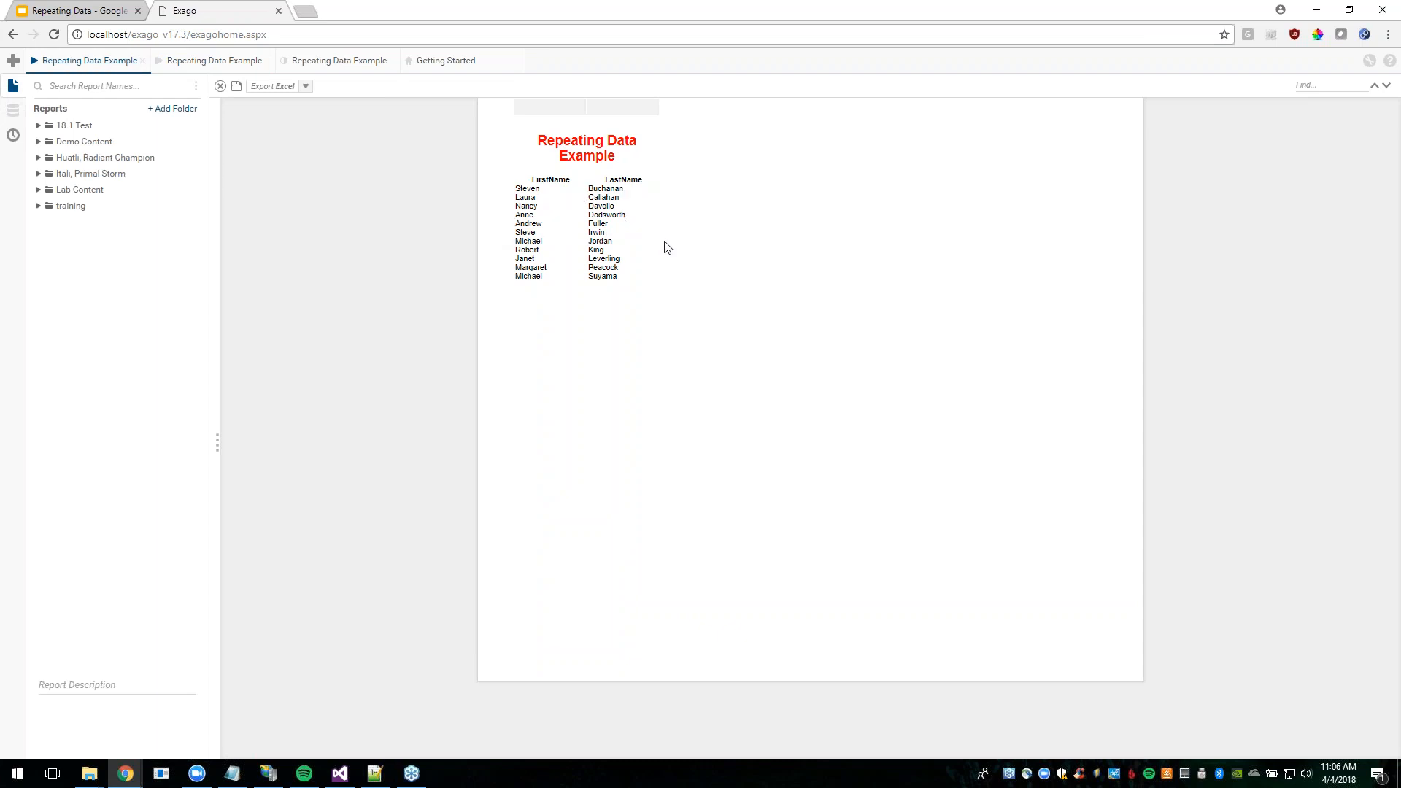
click(219, 61)
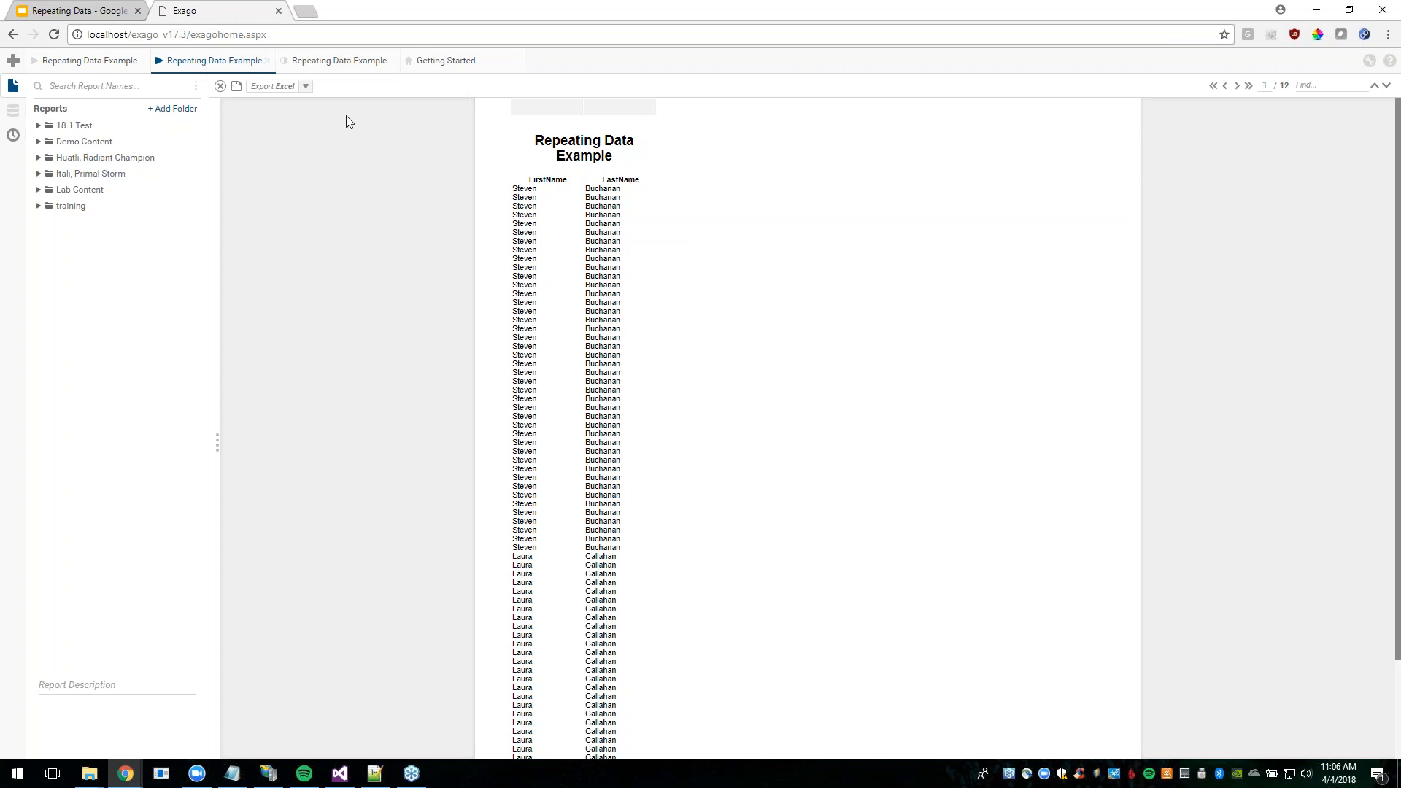
Return to the report design and review the Employees and Orders entries in its category settings.
click(337, 60)
click(227, 105)
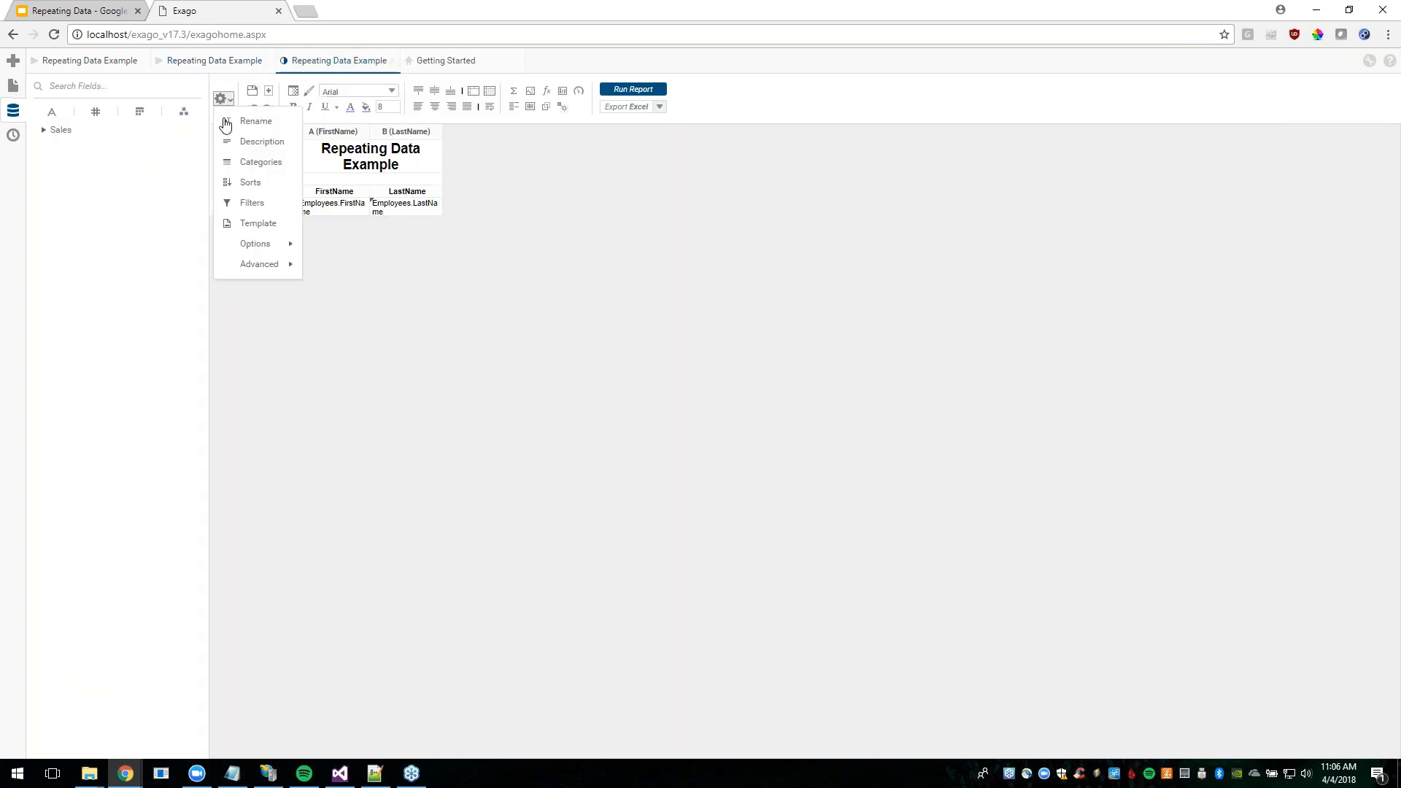
click(251, 162)
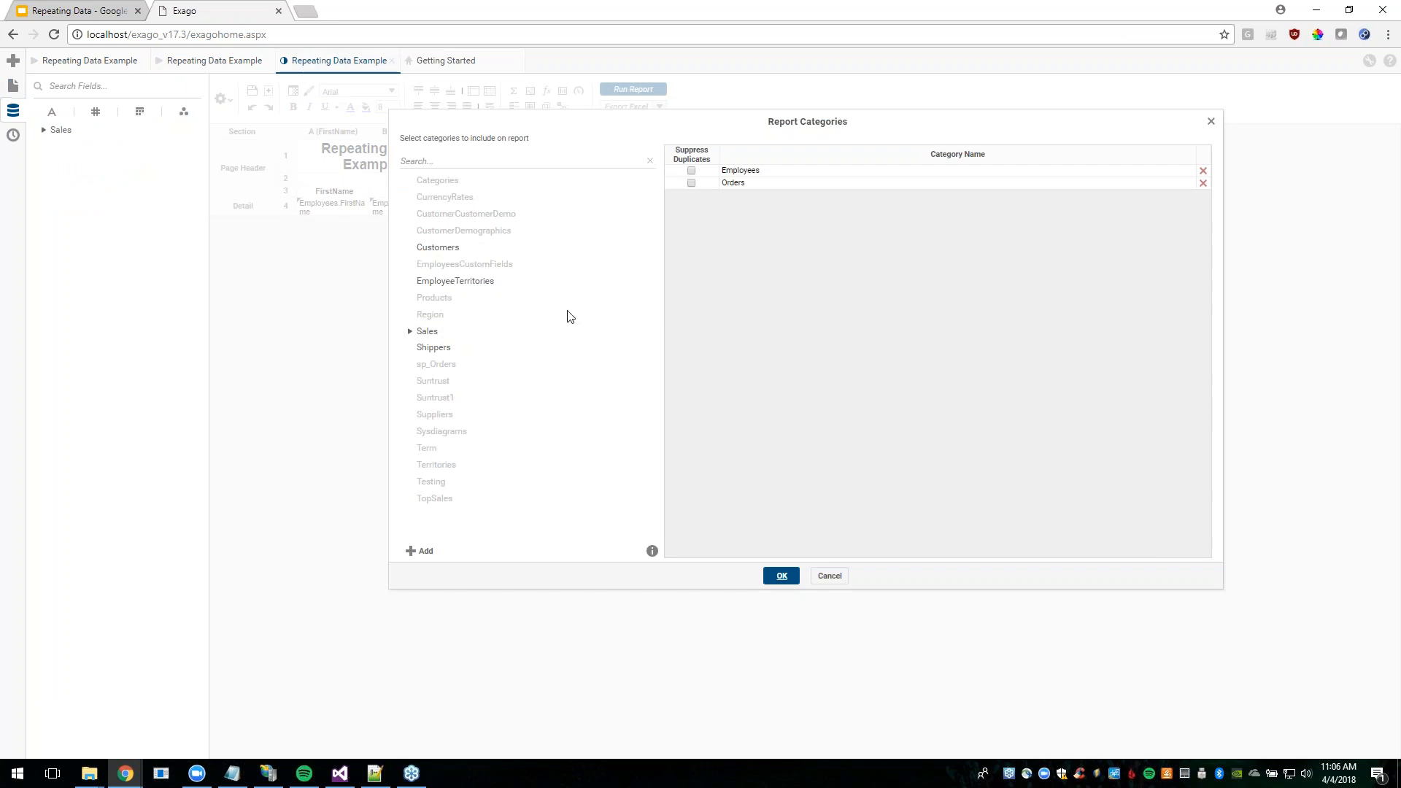
click(766, 185)
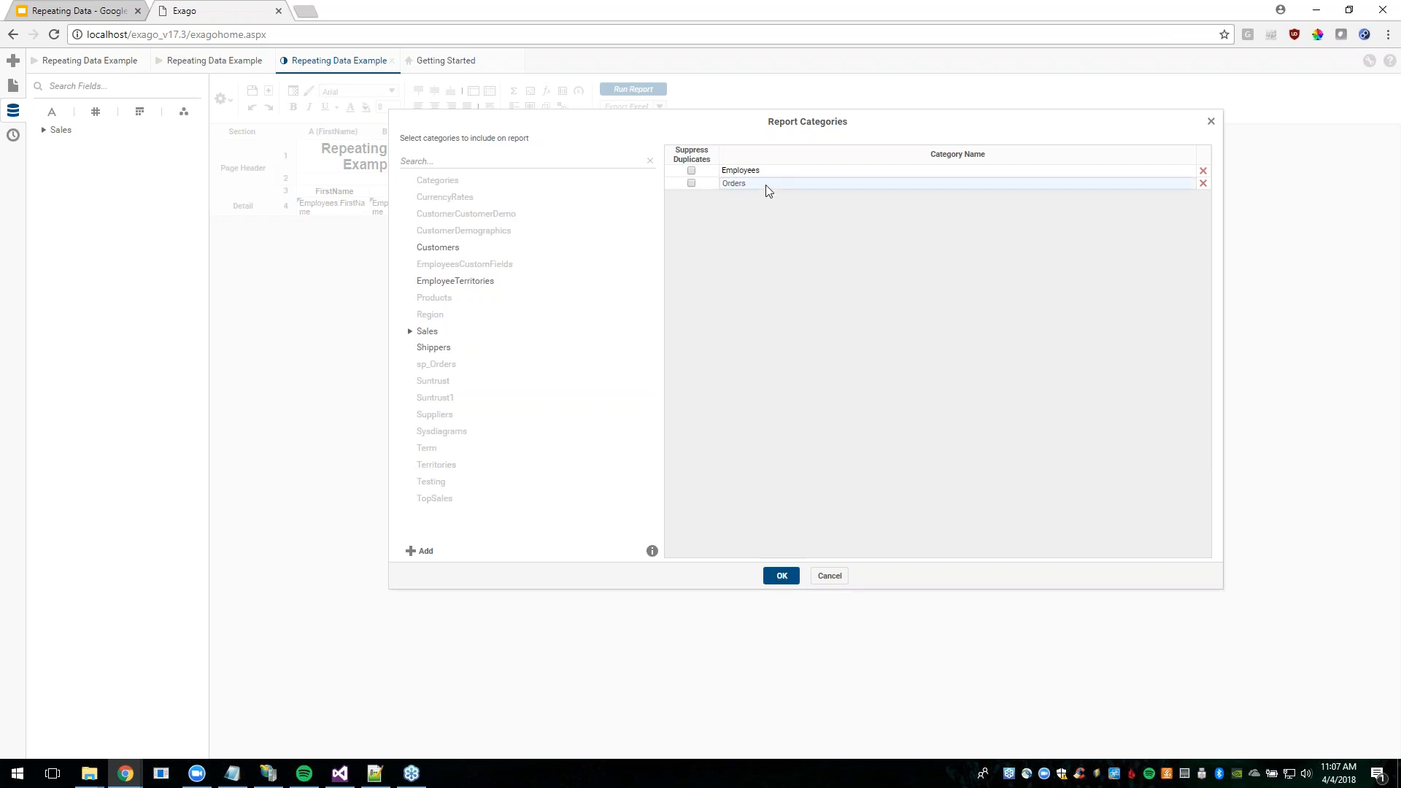
click(777, 217)
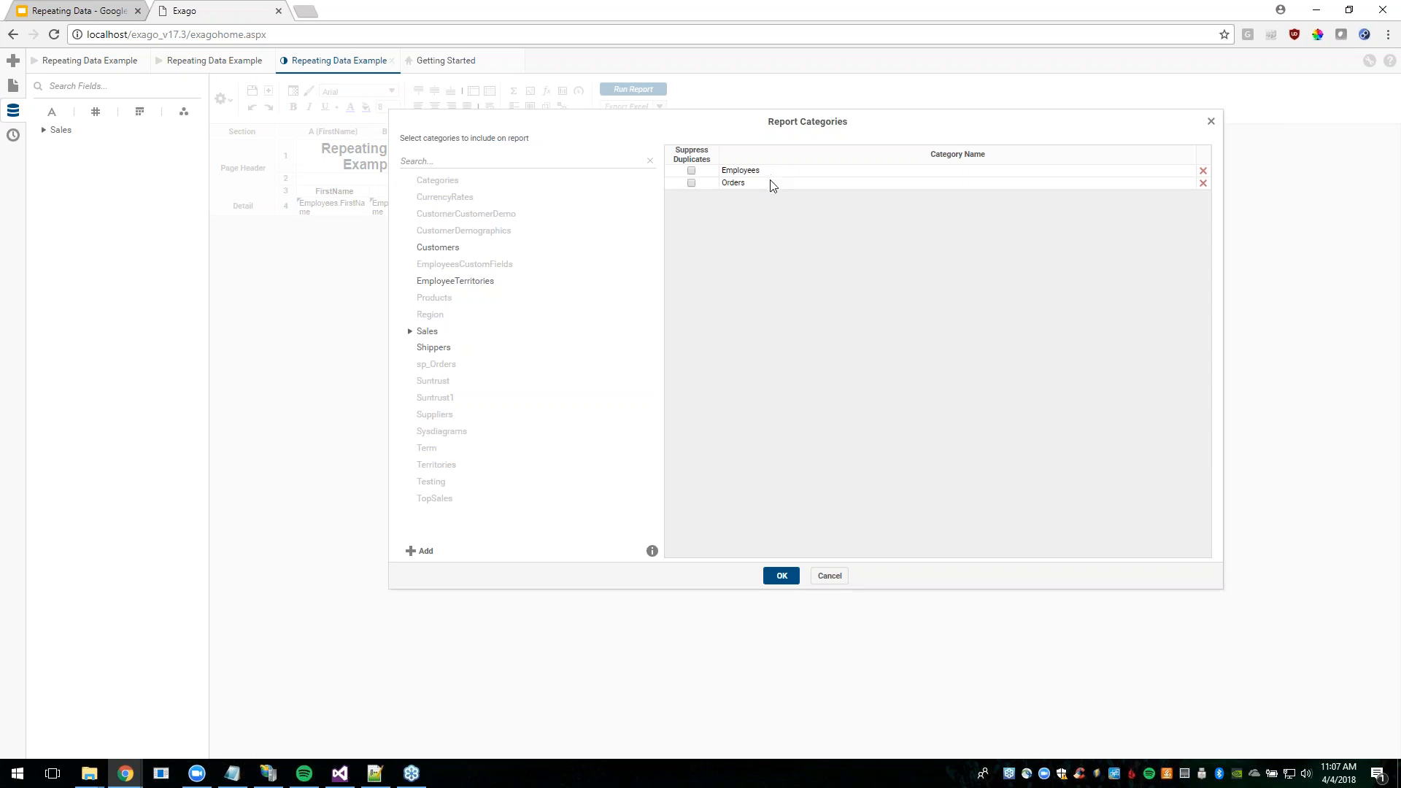
click(770, 187)
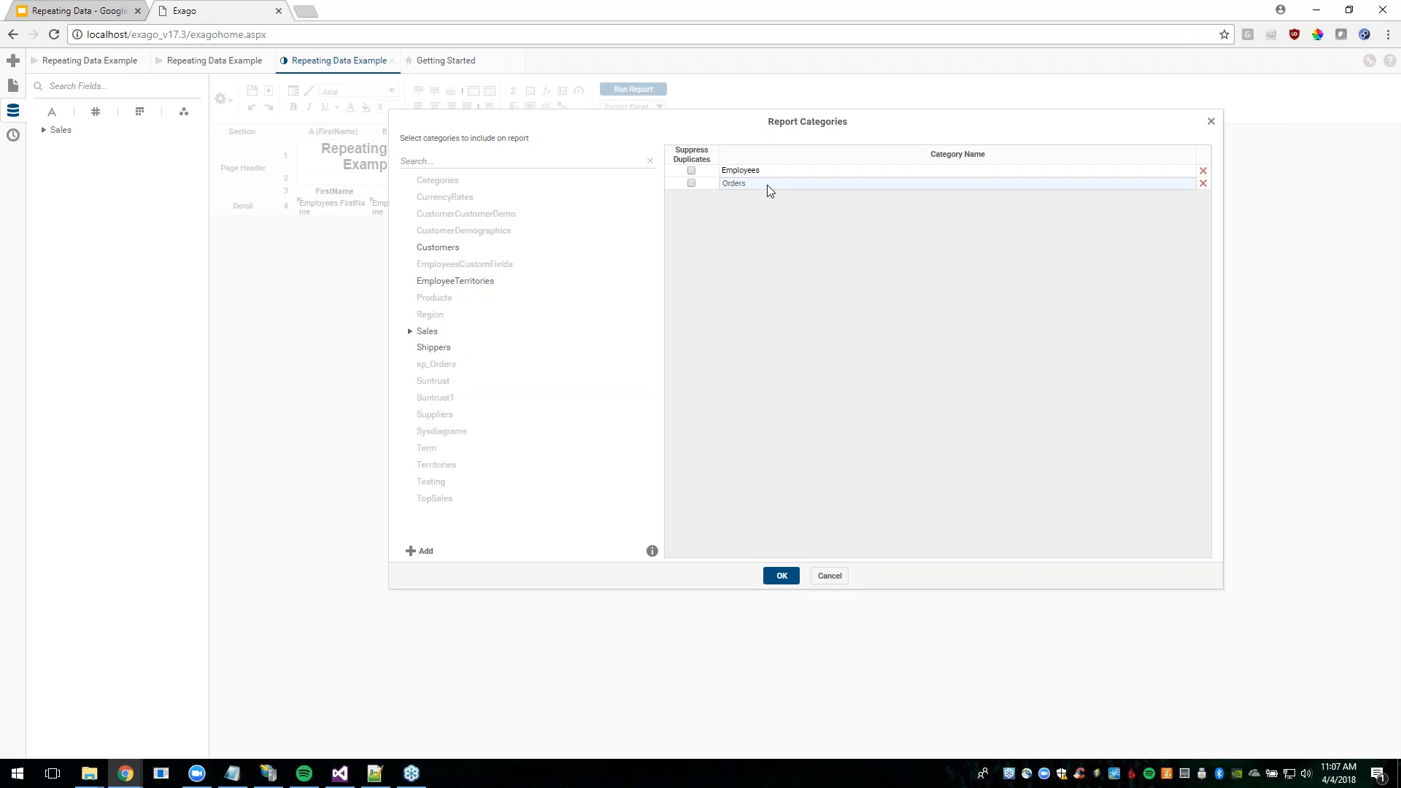
click(767, 174)
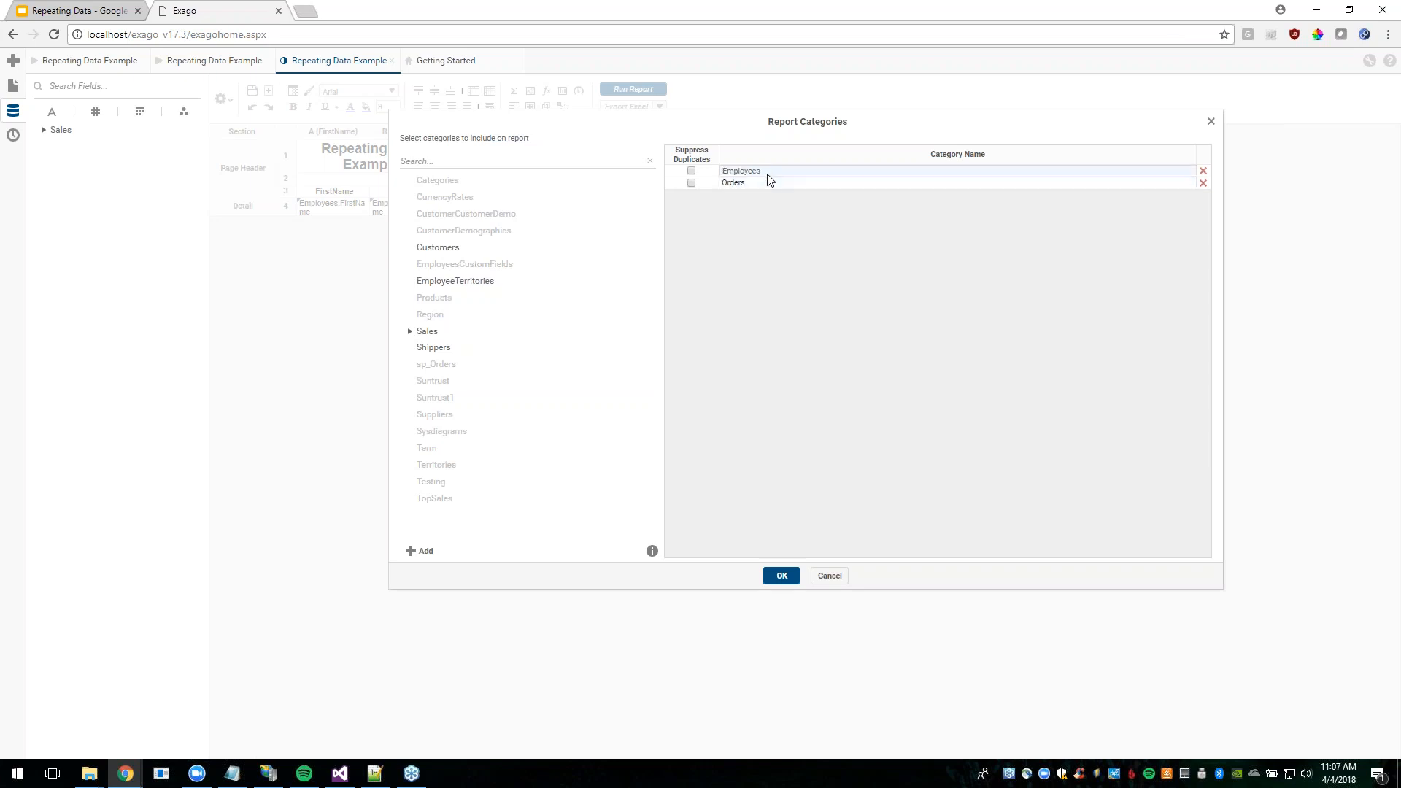
click(781, 577)
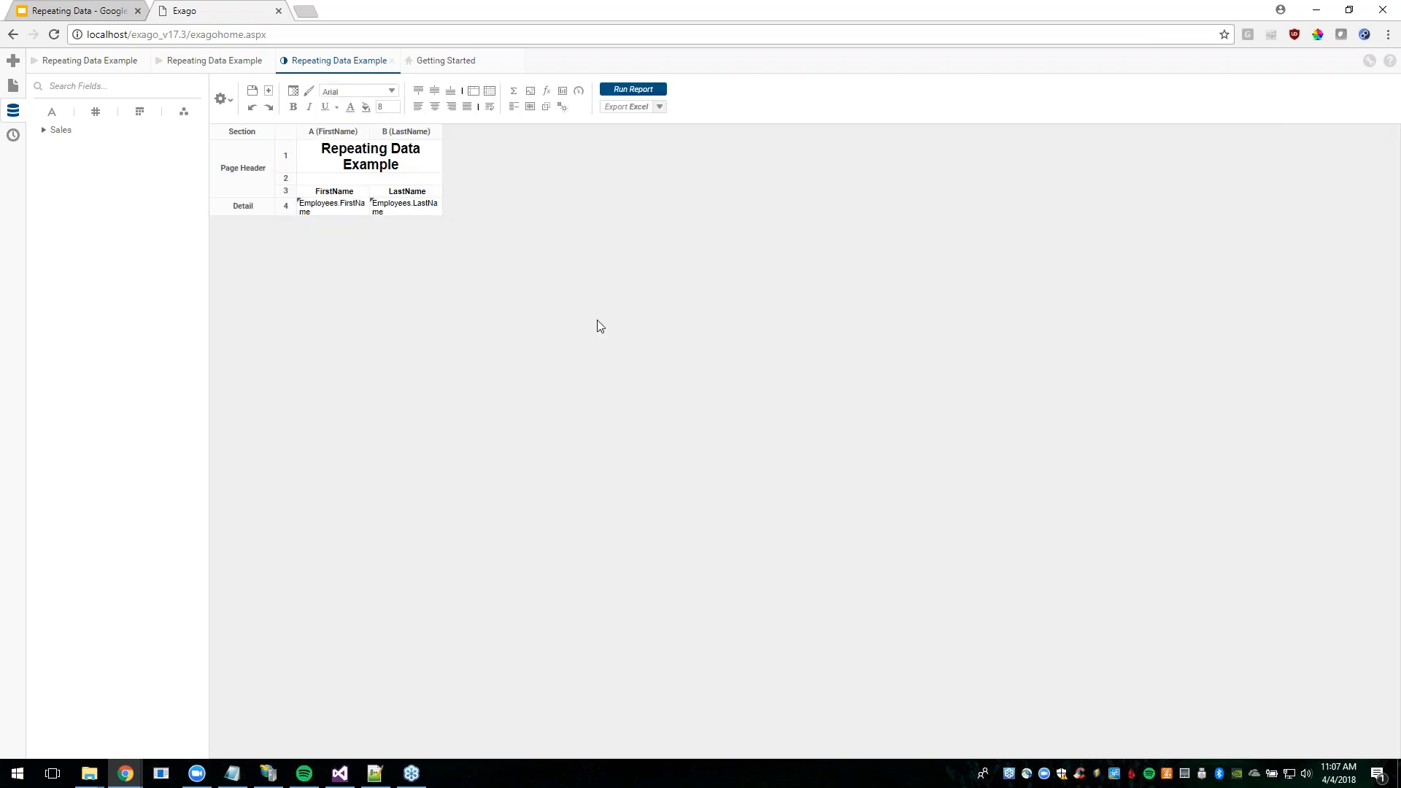
Insert a column after the LastName column and place the Orders OrderID field in its Detail row.
right_click(422, 135)
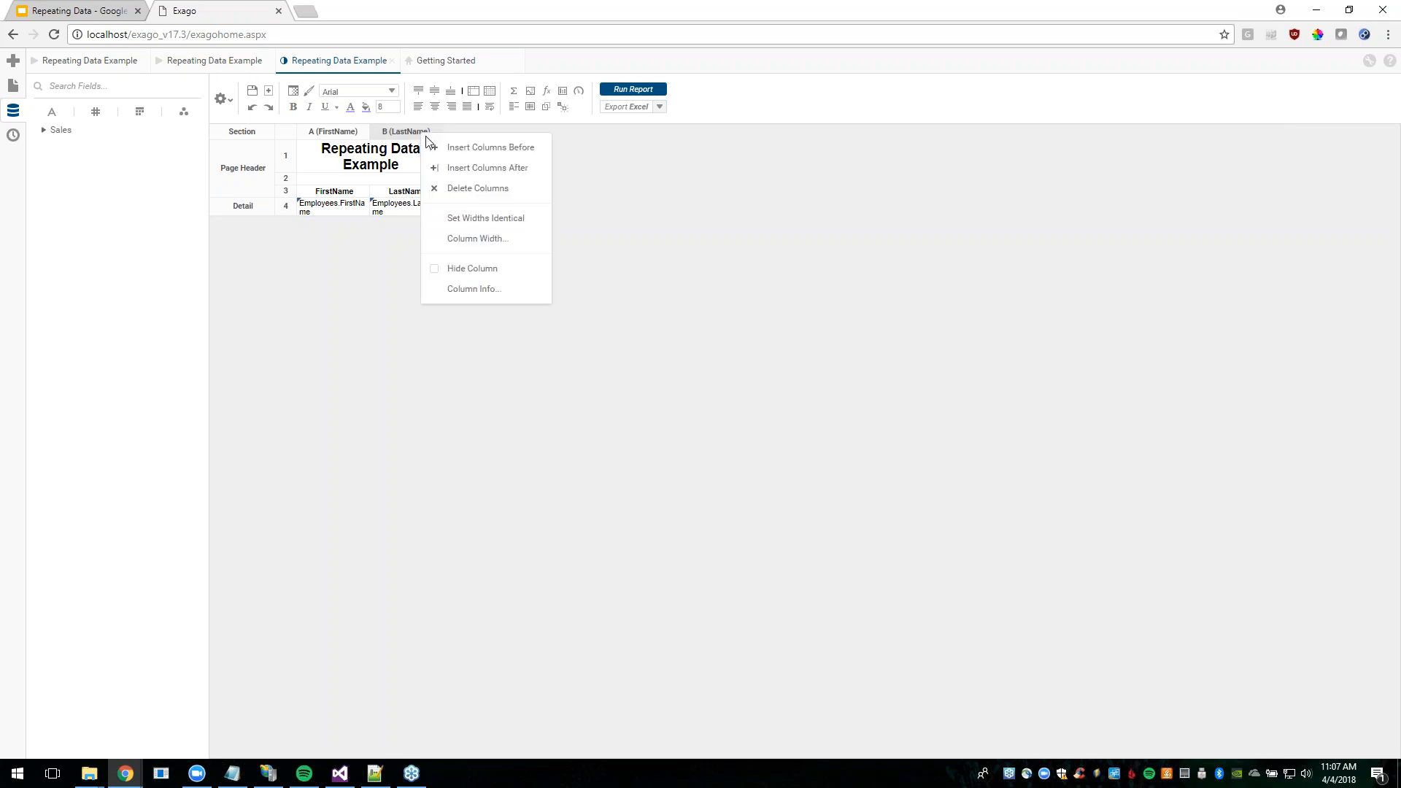
click(498, 172)
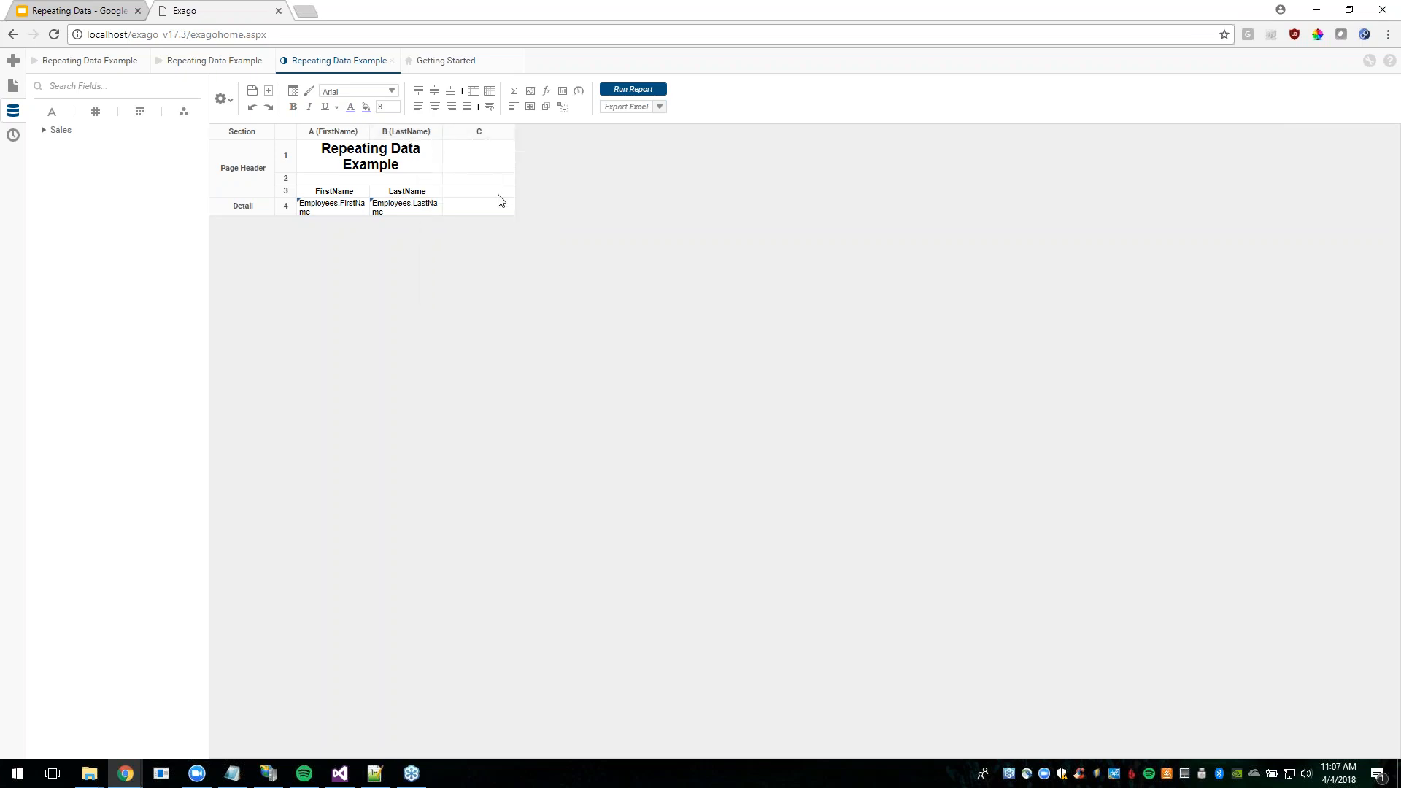
click(98, 88)
text(OrderID)
drag(103, 162, 510, 233)
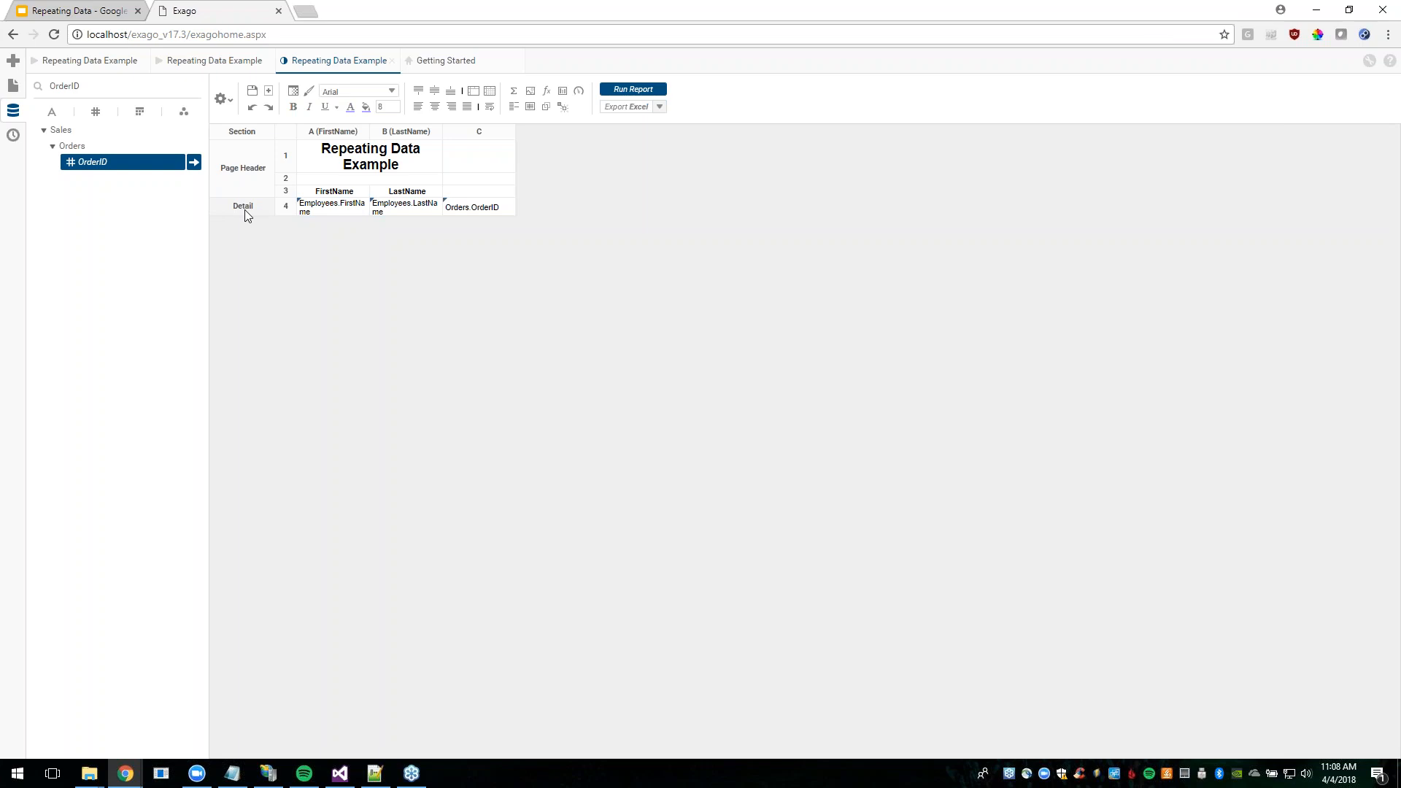
Add a bold, centred heading OrderID above the order field and merge the report title across the new column.
click(476, 192)
text(Or)
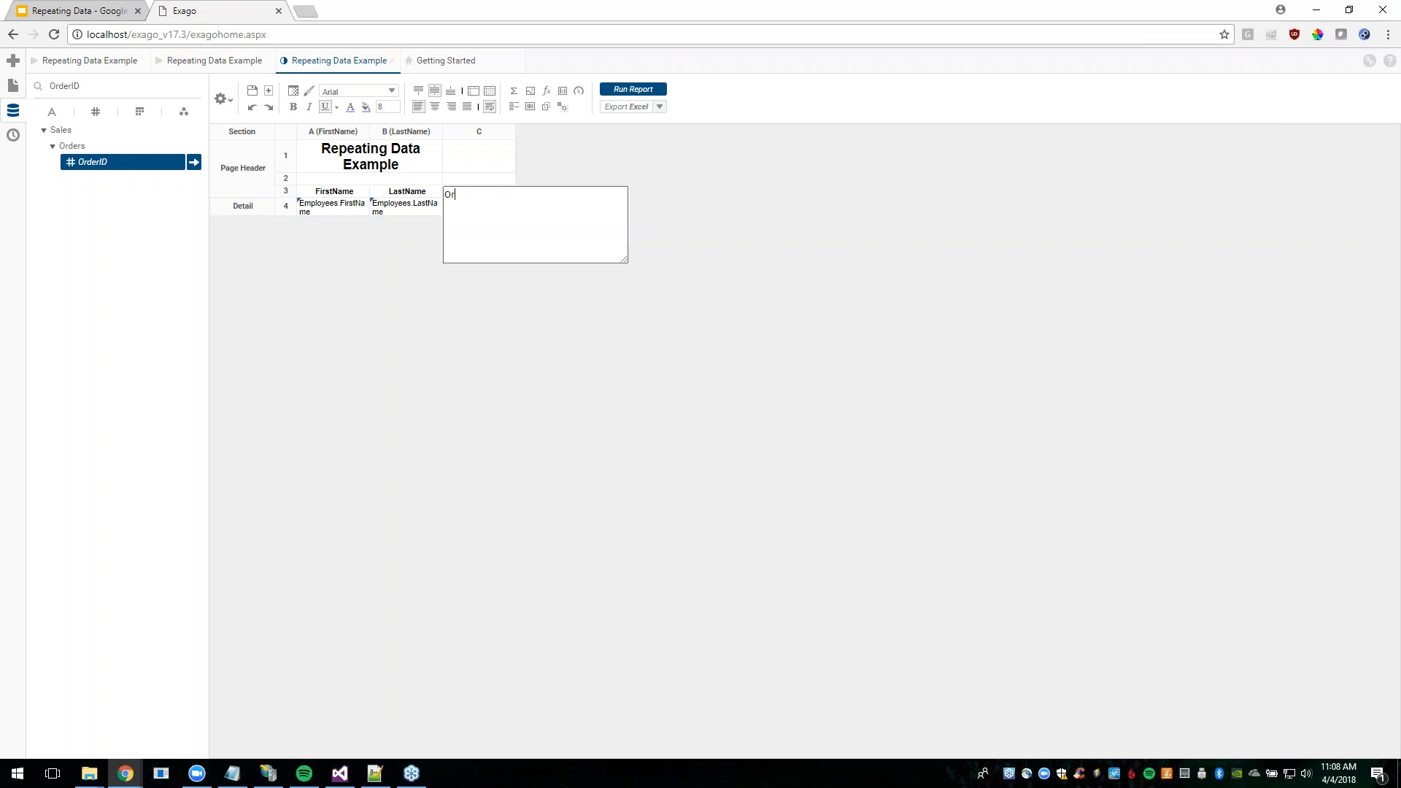
text(derID)
key(Return)
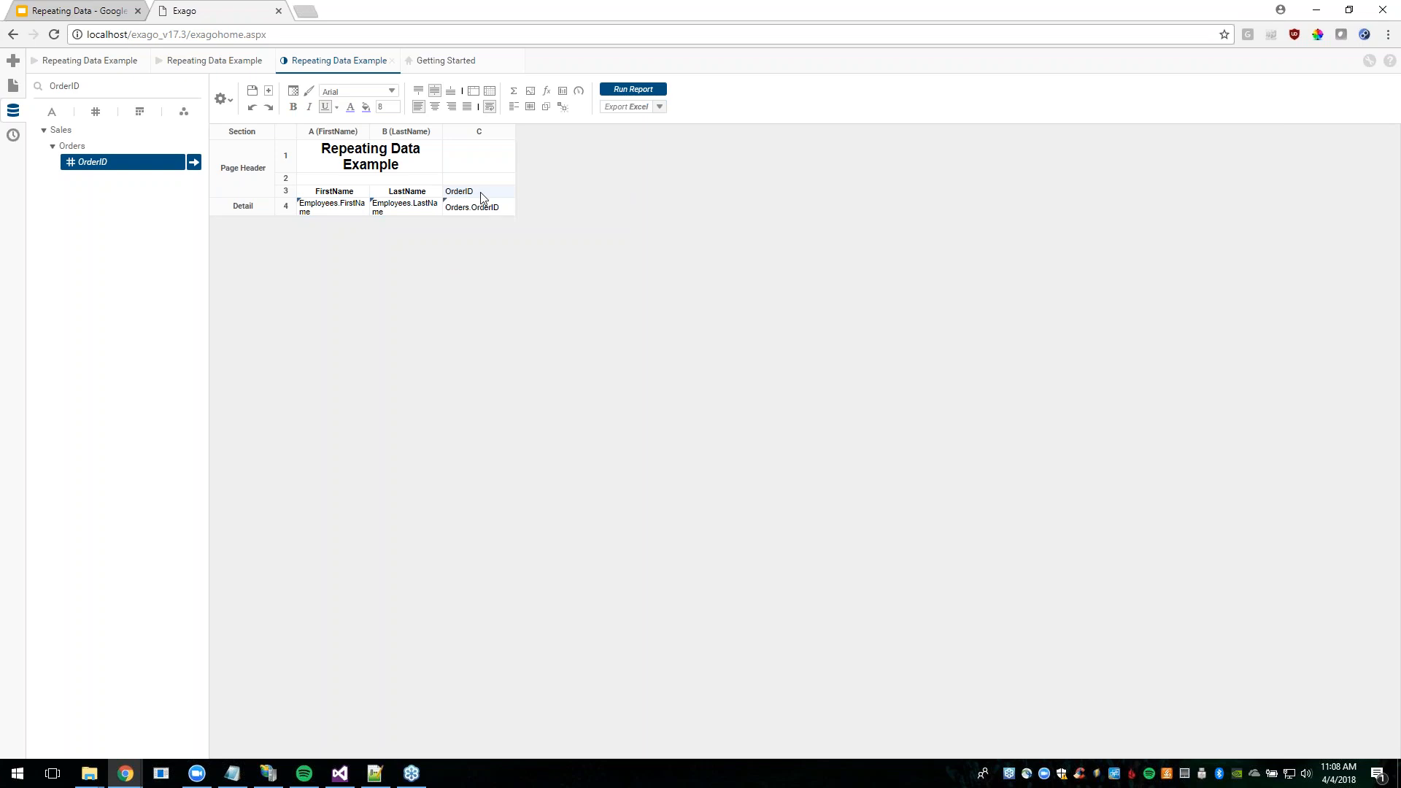
click(434, 106)
click(292, 106)
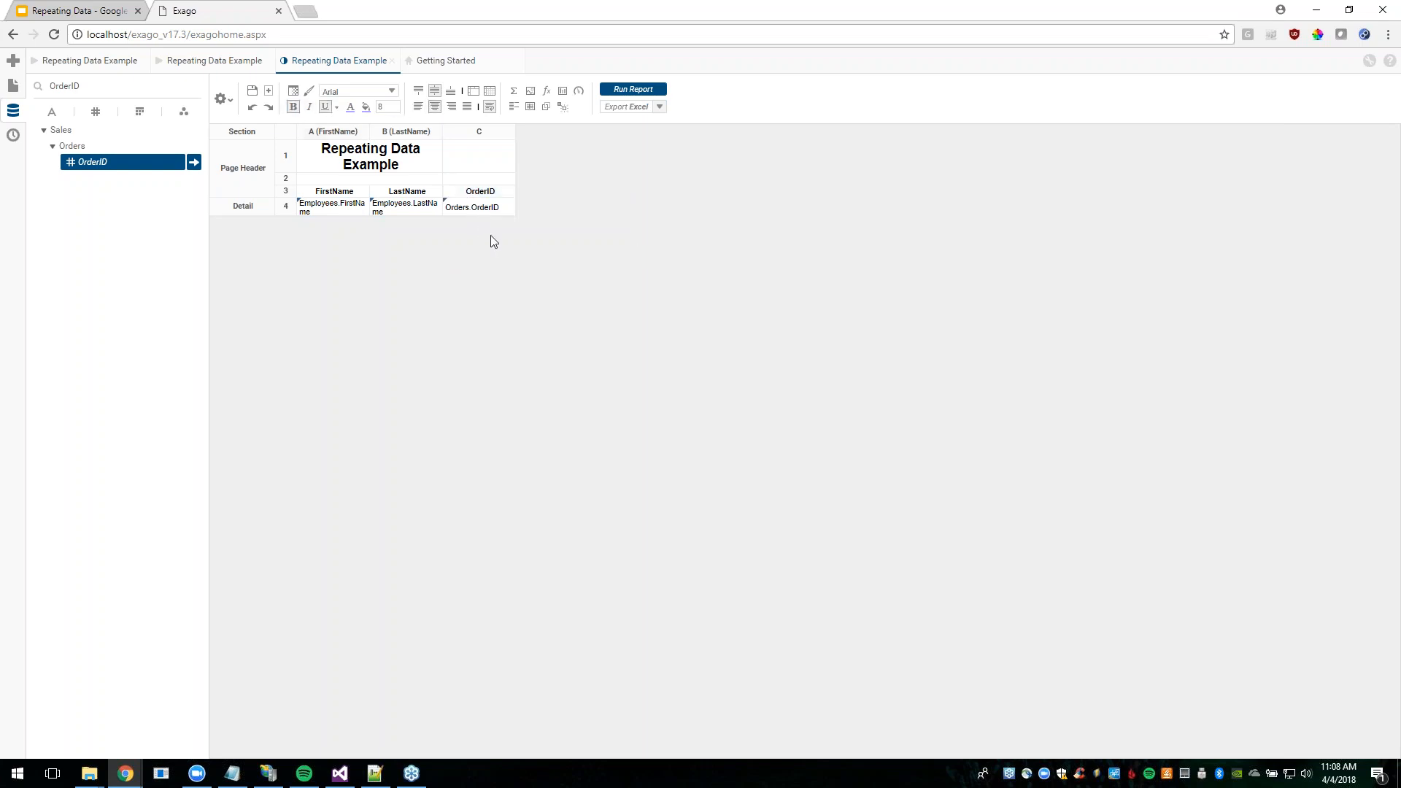
click(479, 162)
click(473, 91)
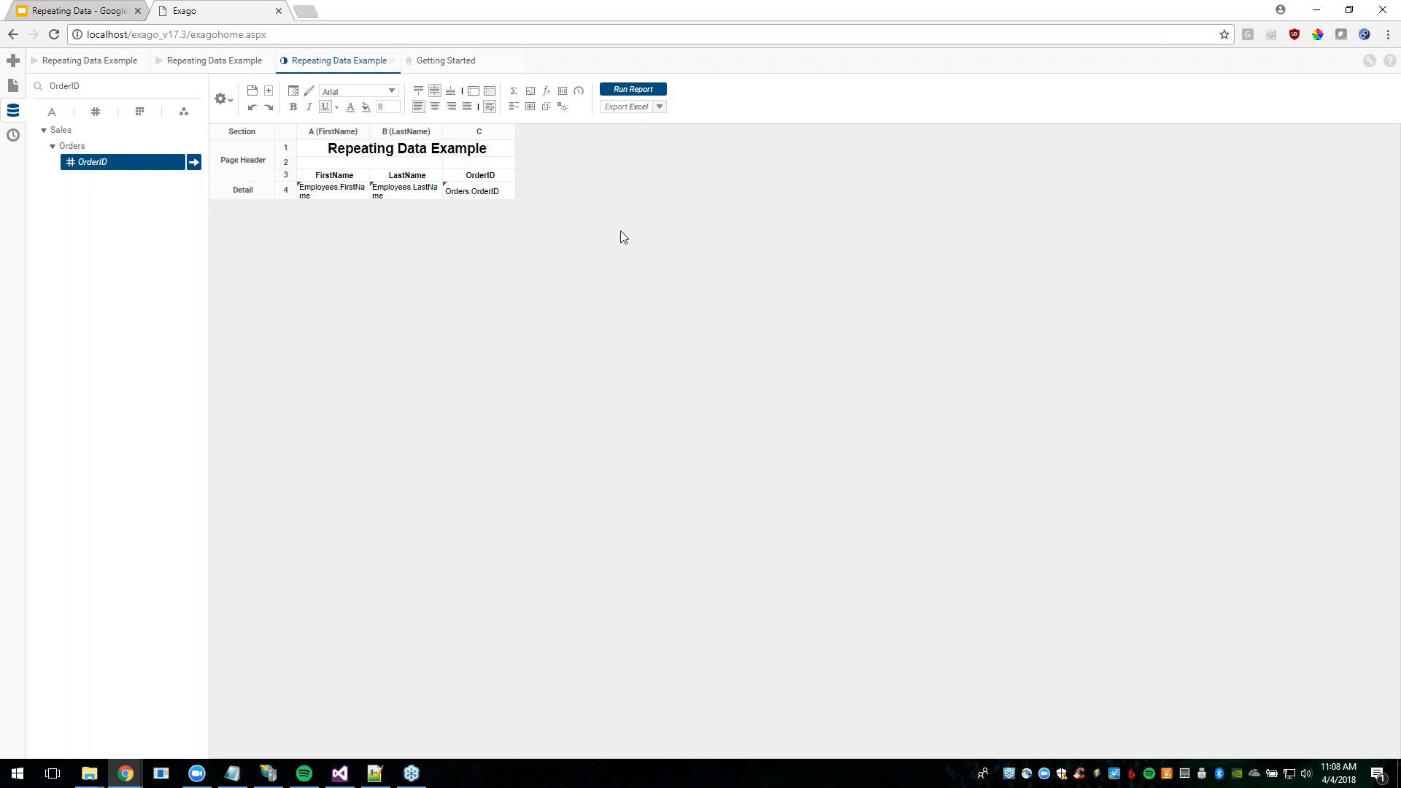
Run the report and compare its rows with the previous output that has no OrderID column.
click(631, 92)
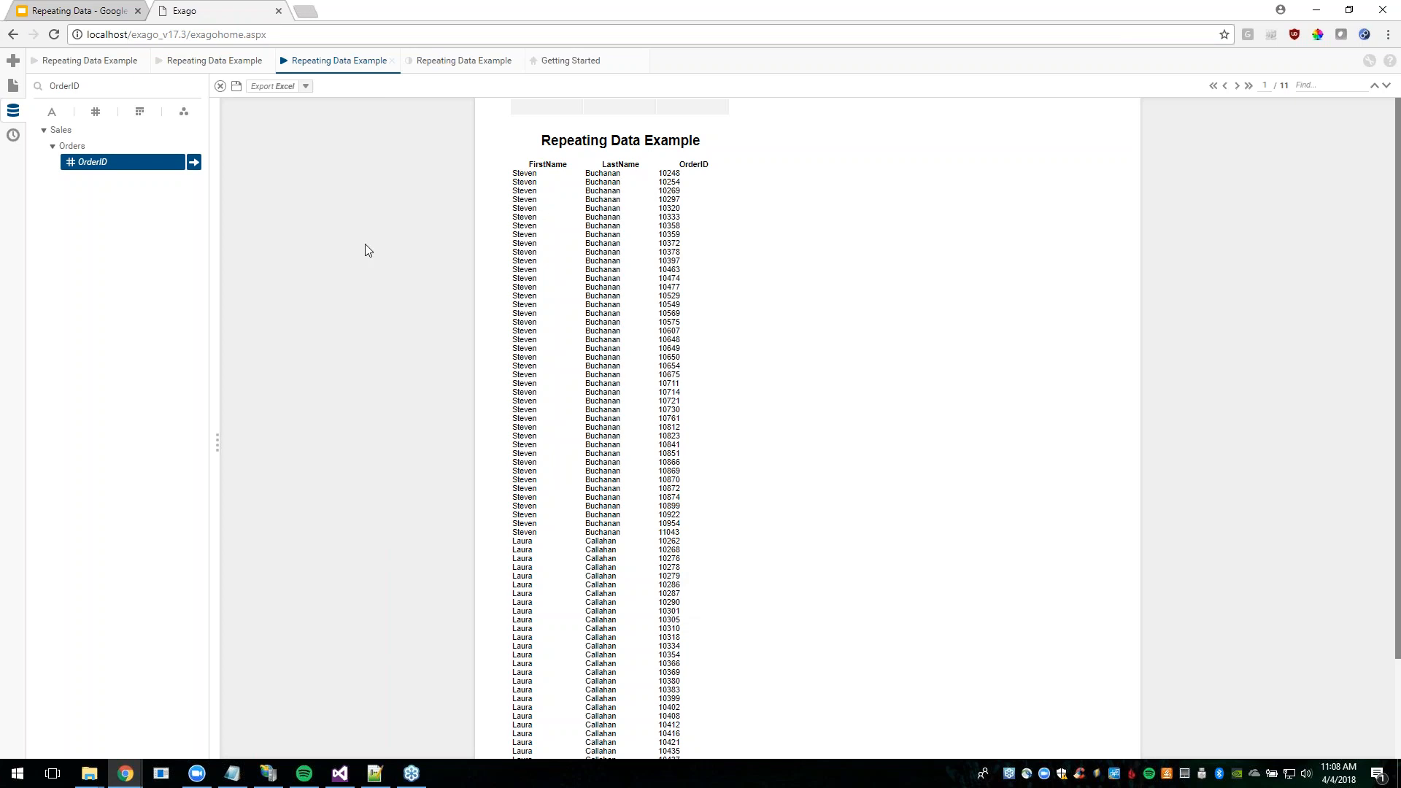
click(209, 64)
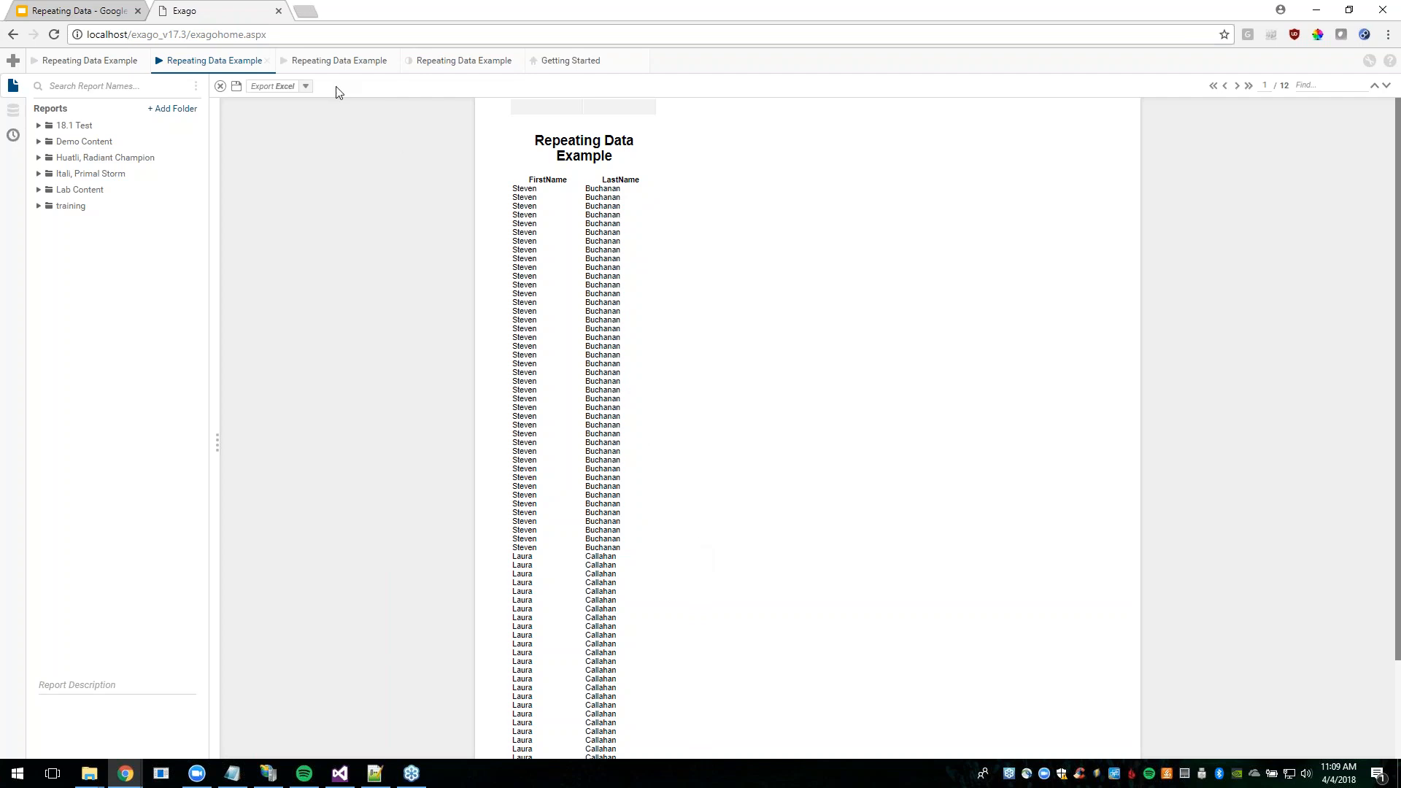
click(337, 62)
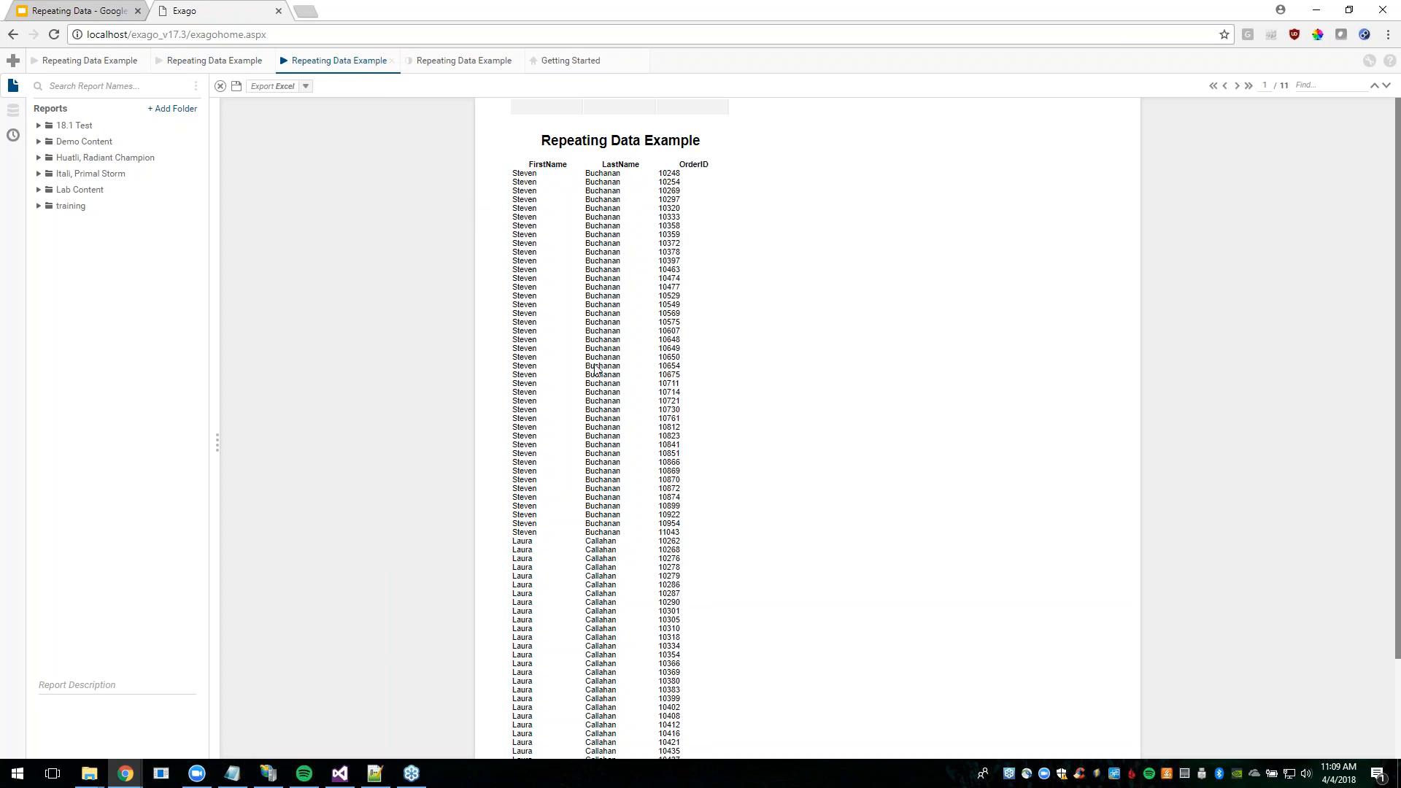
Return to the report design and examine the join options and join condition between Employees and Orders, leaving the join settings without saving.
click(435, 63)
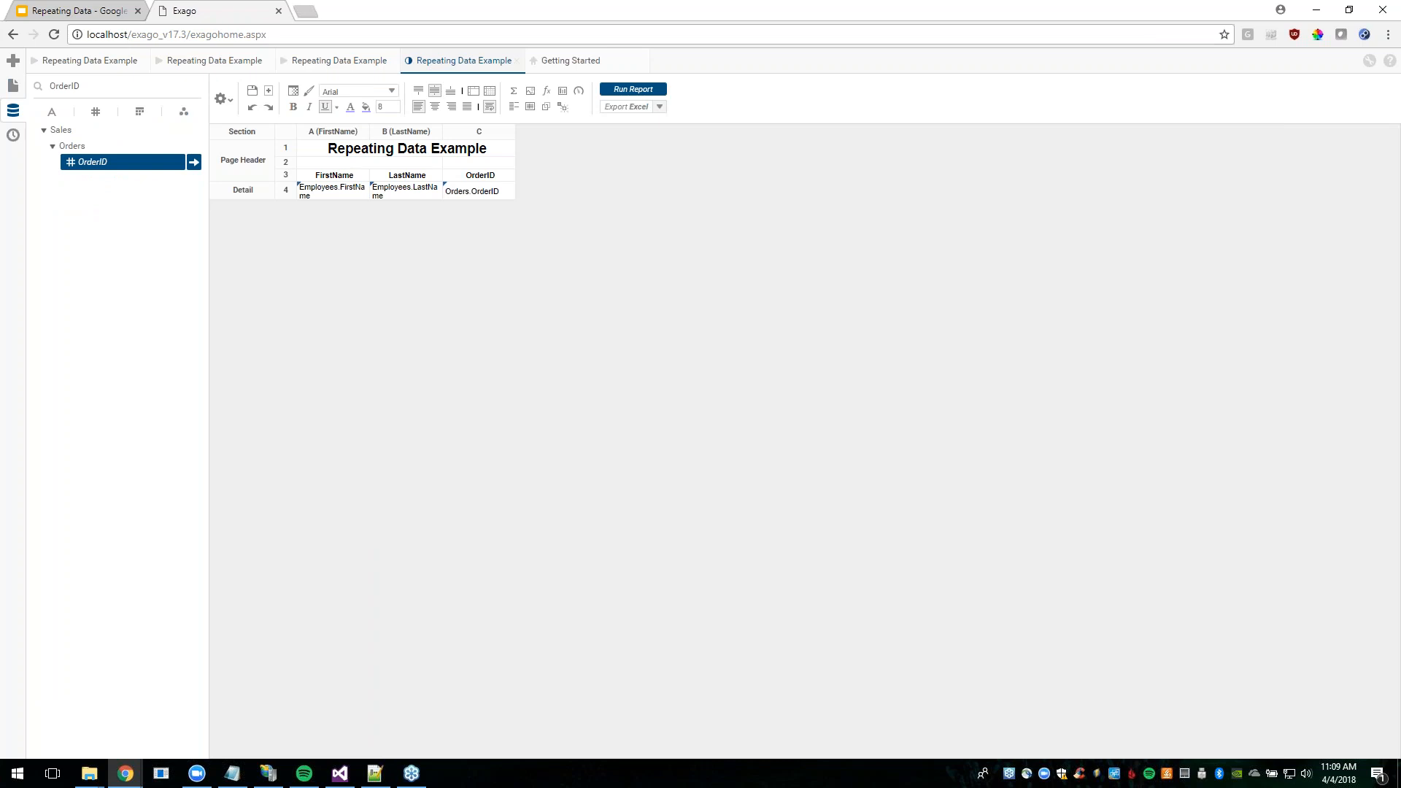
click(222, 98)
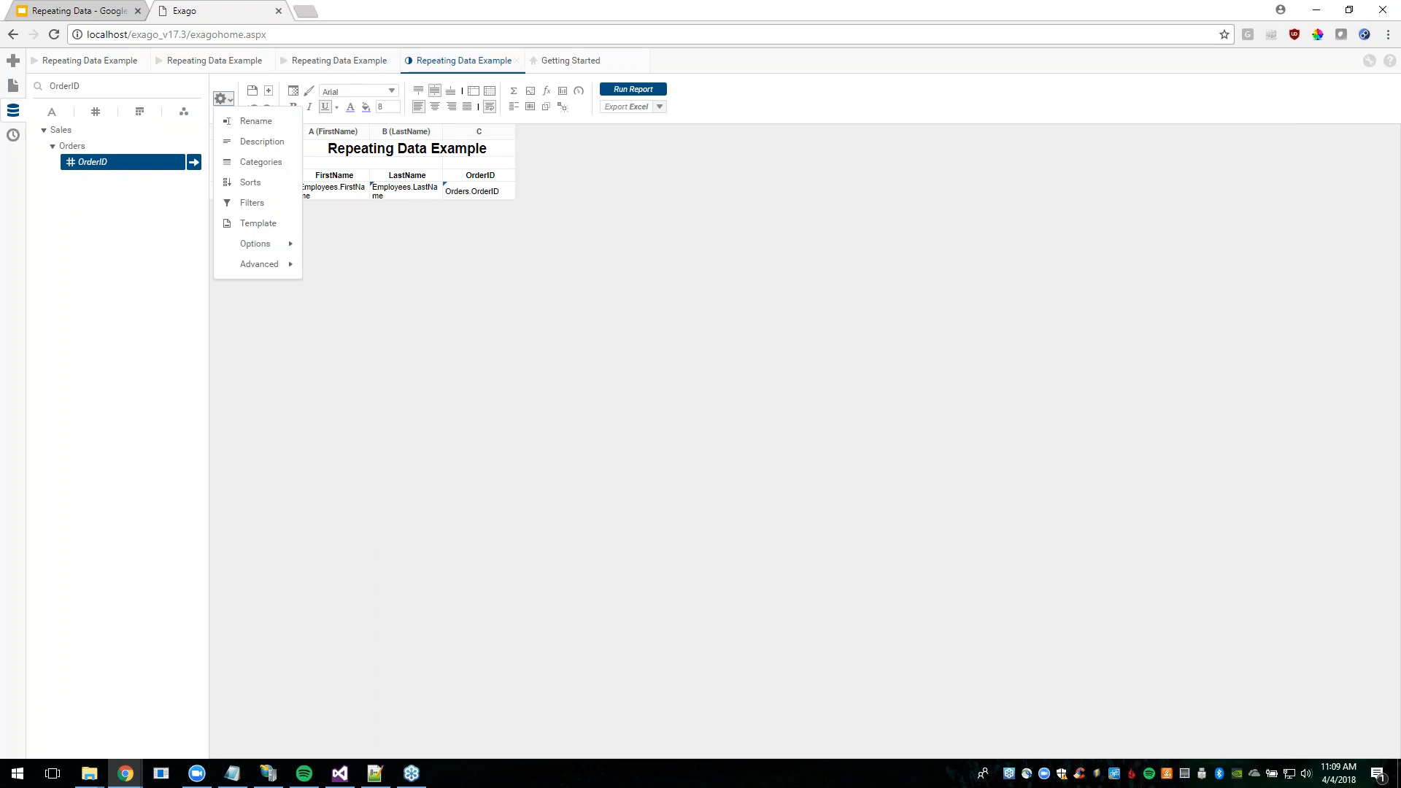
mouse_move(256, 272)
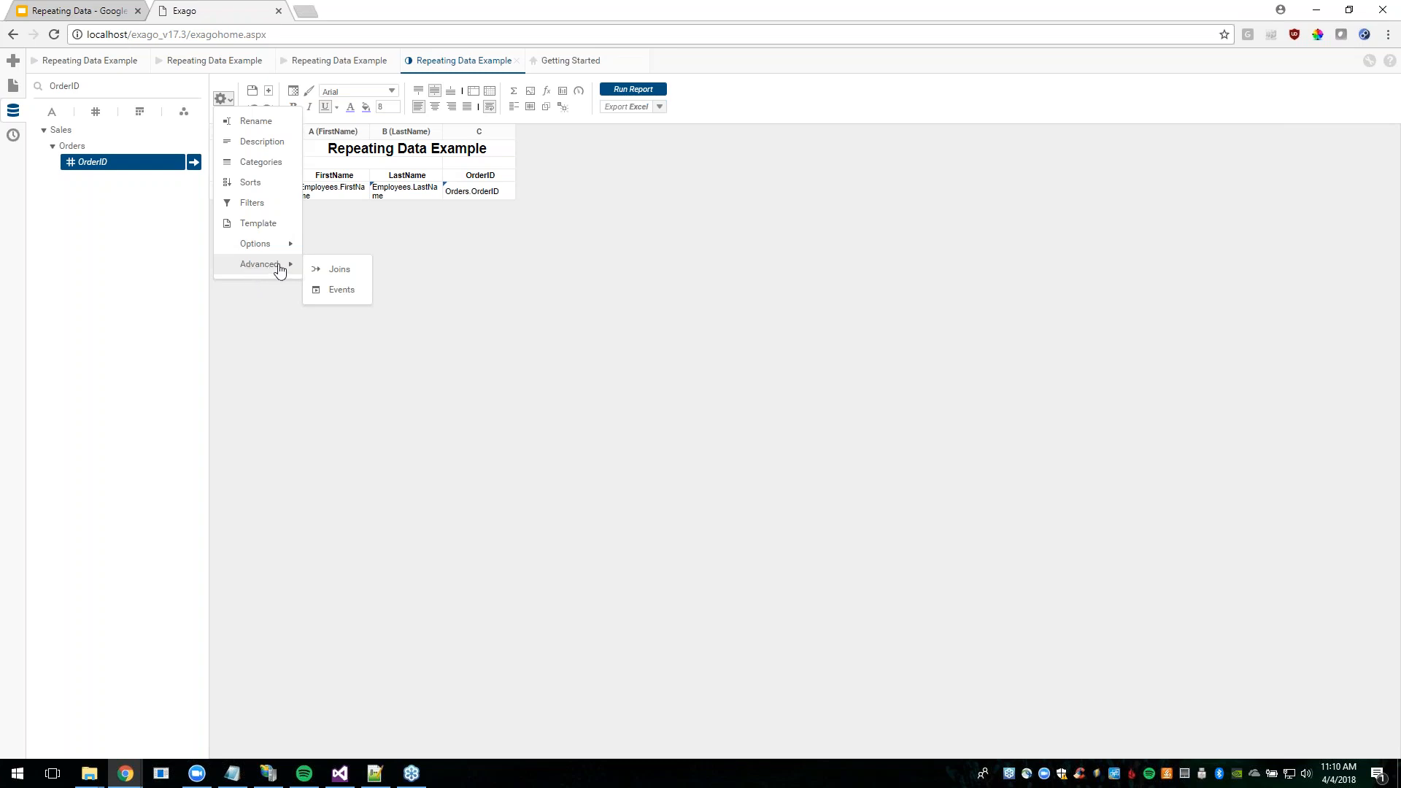
click(357, 275)
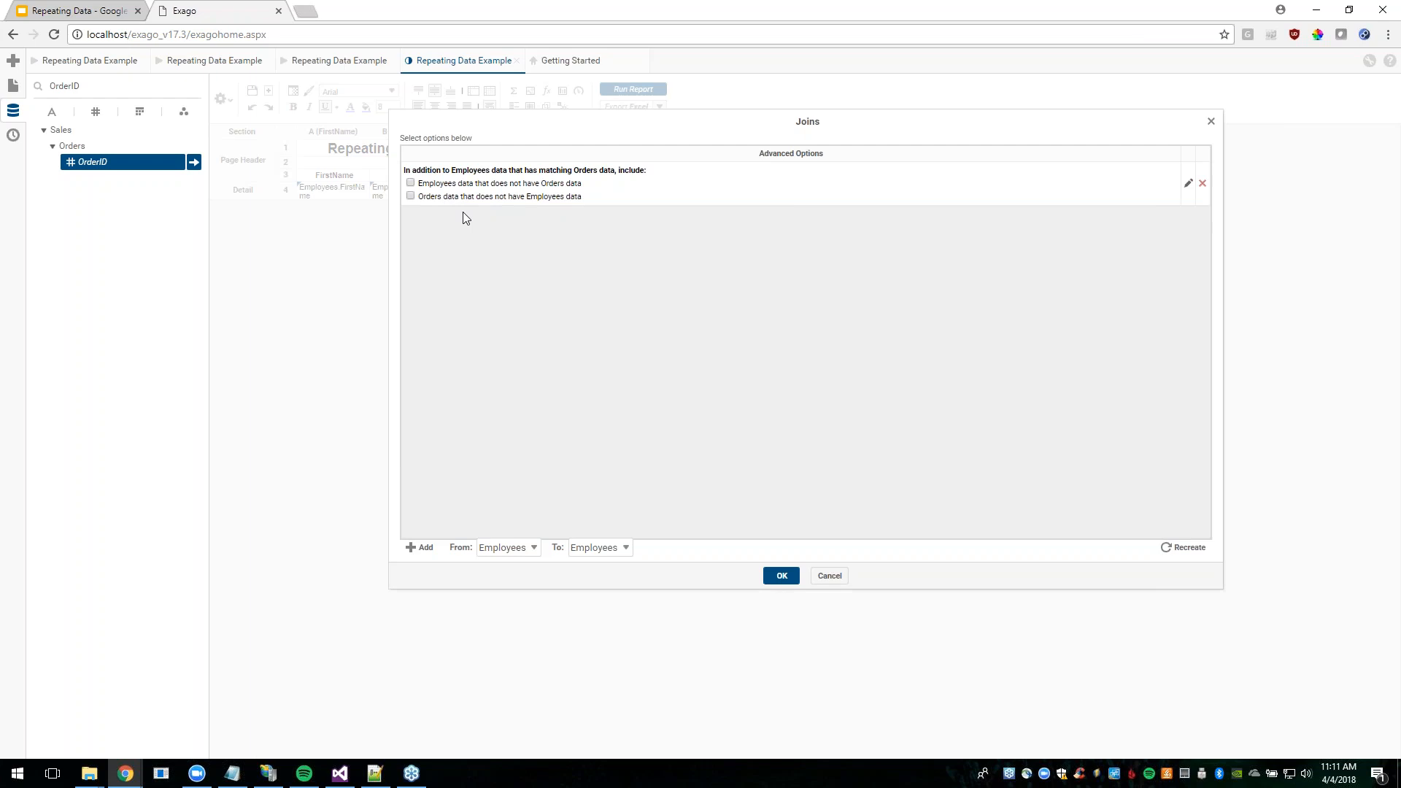
click(410, 184)
click(411, 196)
click(1188, 183)
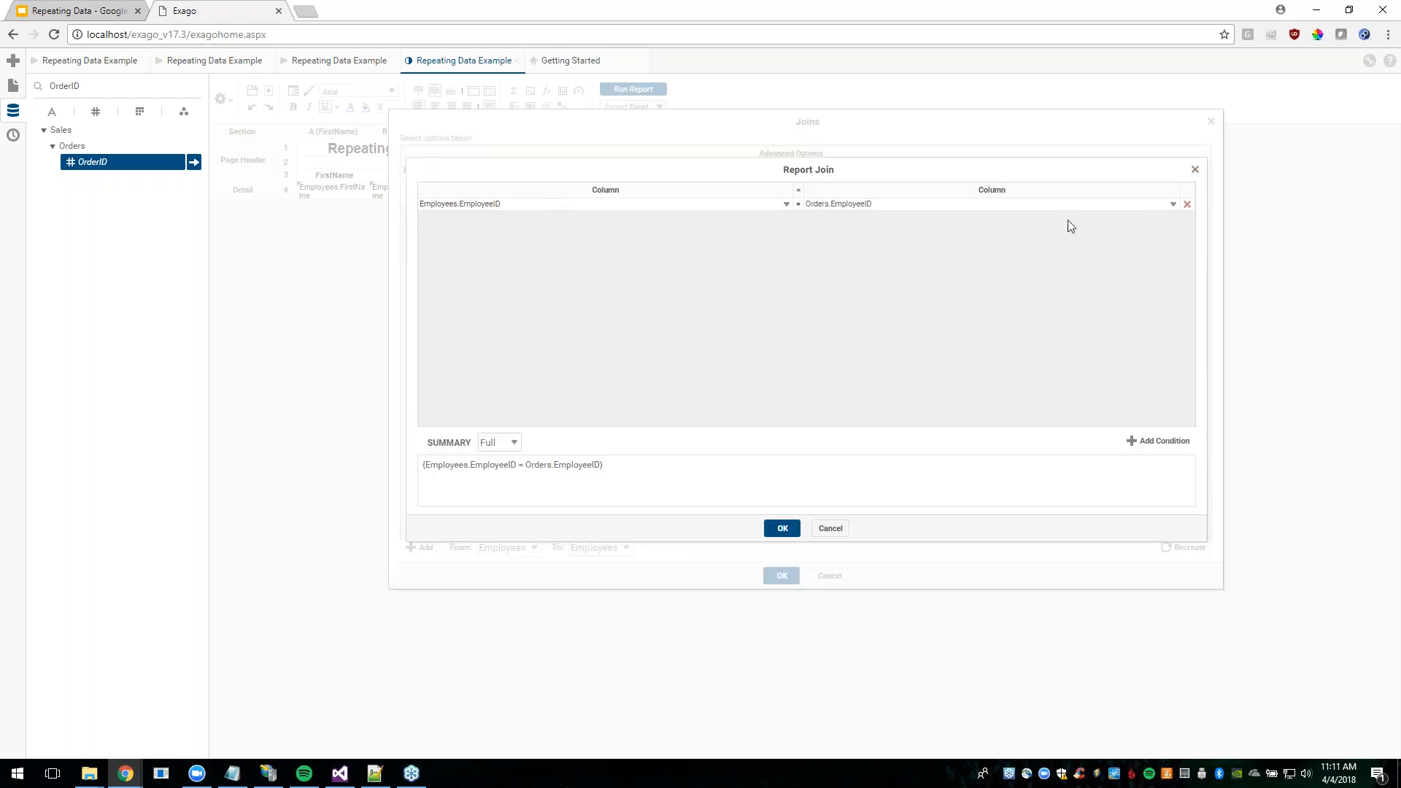
click(1194, 169)
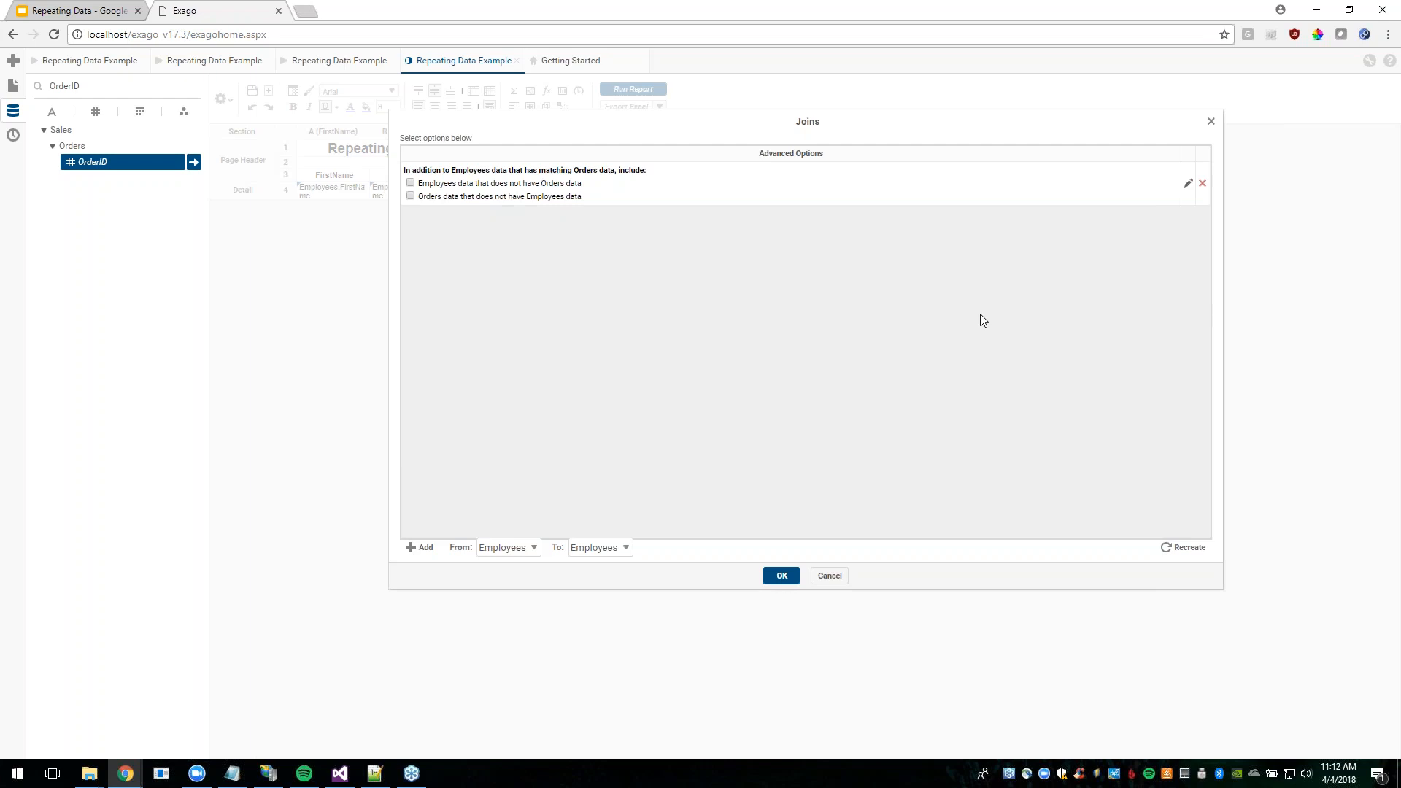
click(829, 578)
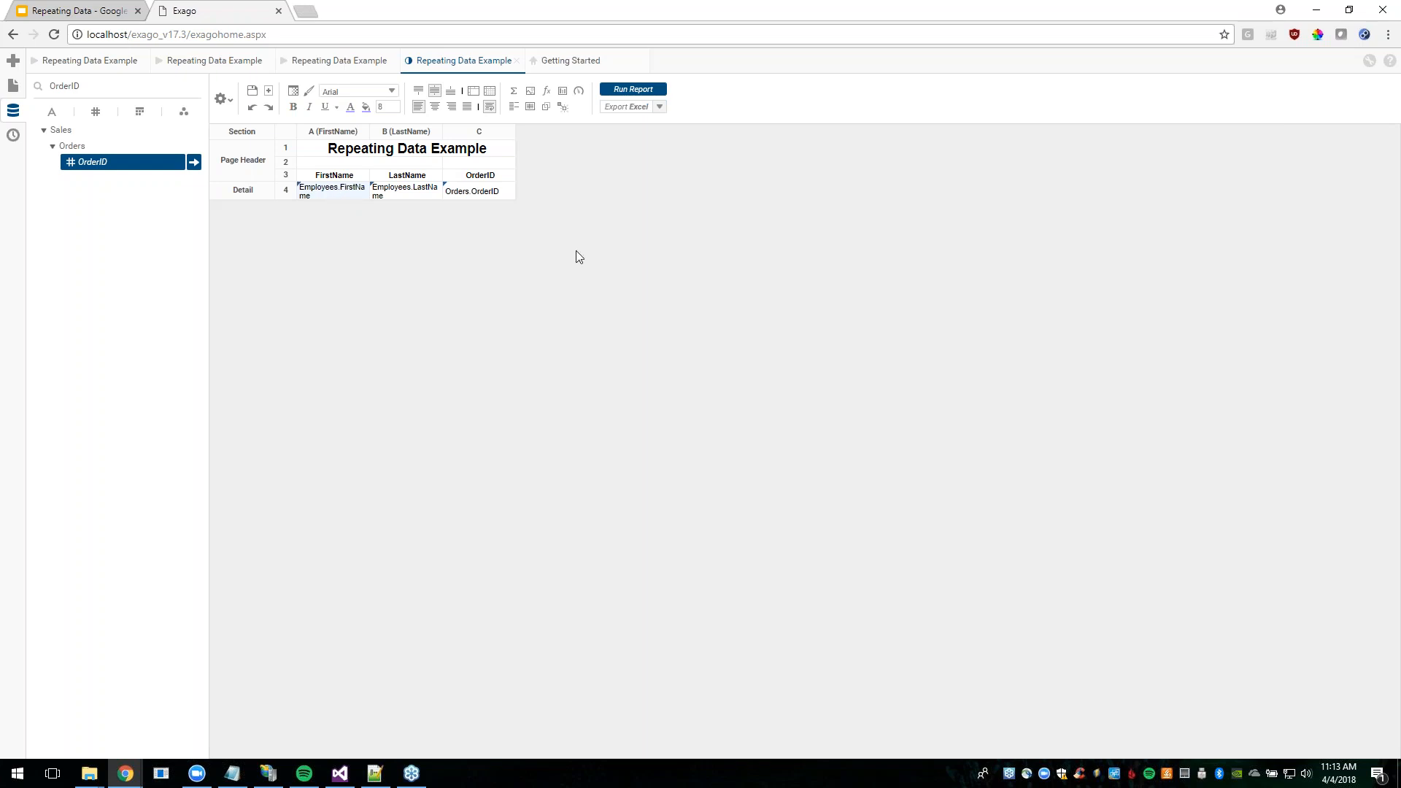
Turn on Suppress Duplicates for the FirstName detail cell and run the report.
click(515, 108)
click(634, 90)
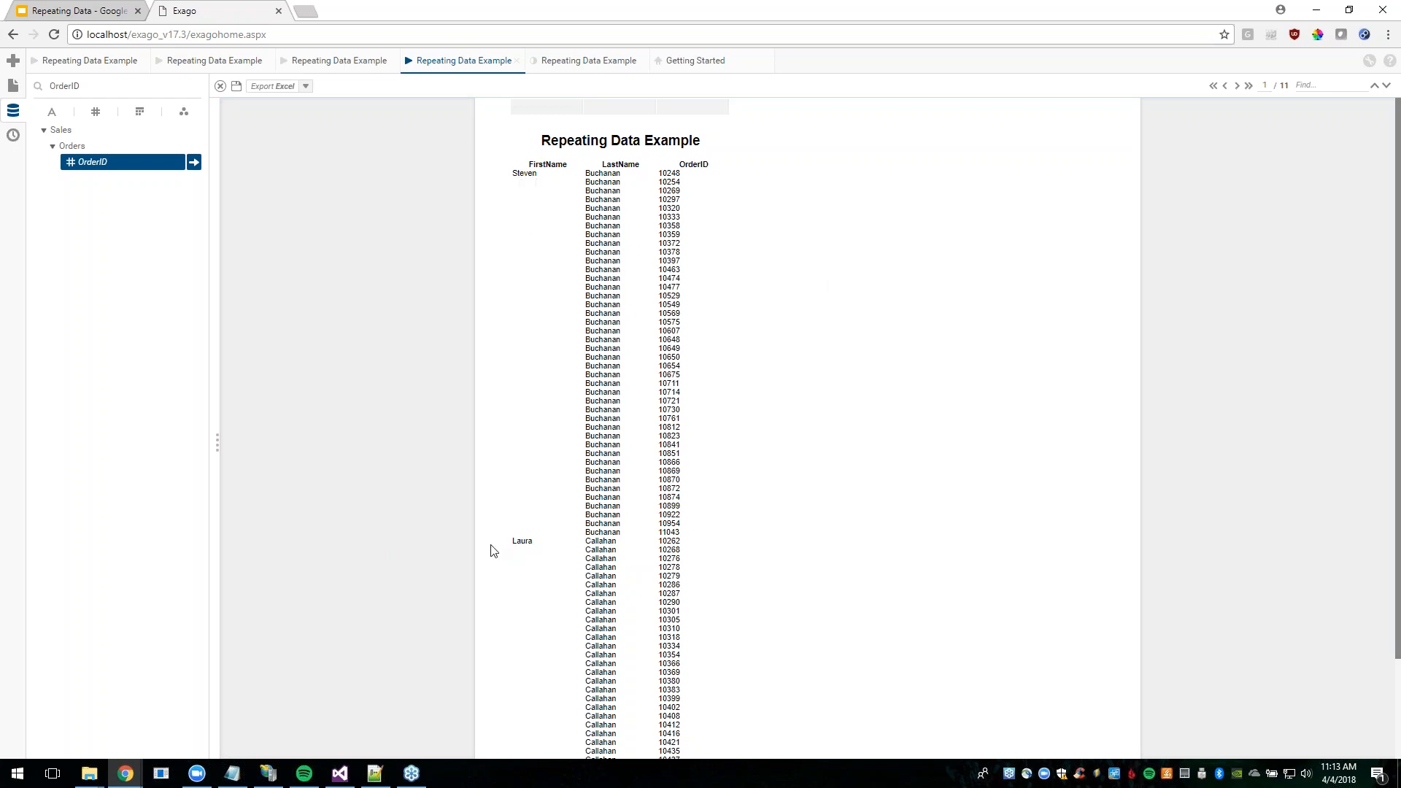
Check the first-name suppression on the first two pages of the output and compare it with the original employee-only report.
click(1240, 86)
scroll(1150, 191, down, 5)
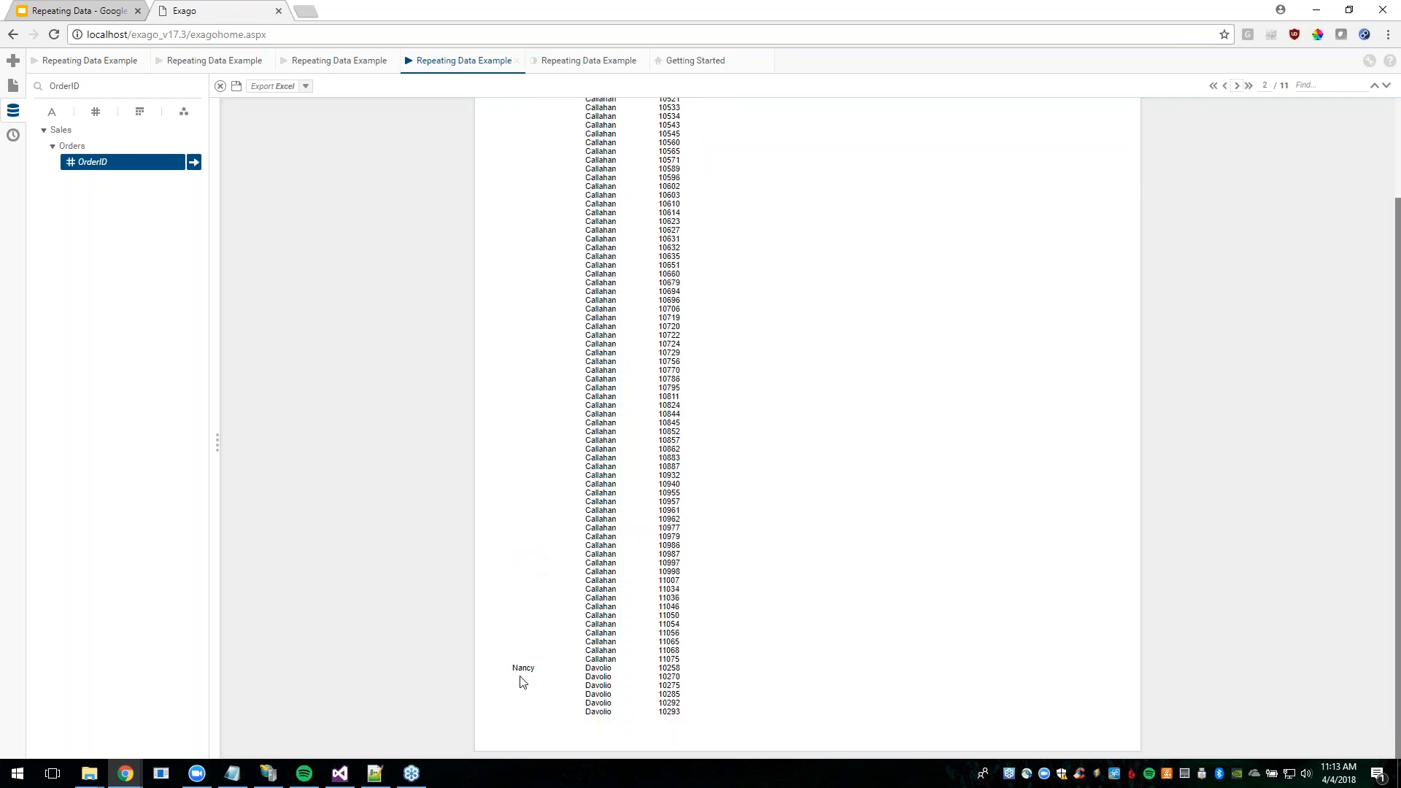
scroll(1168, 166, up, 2)
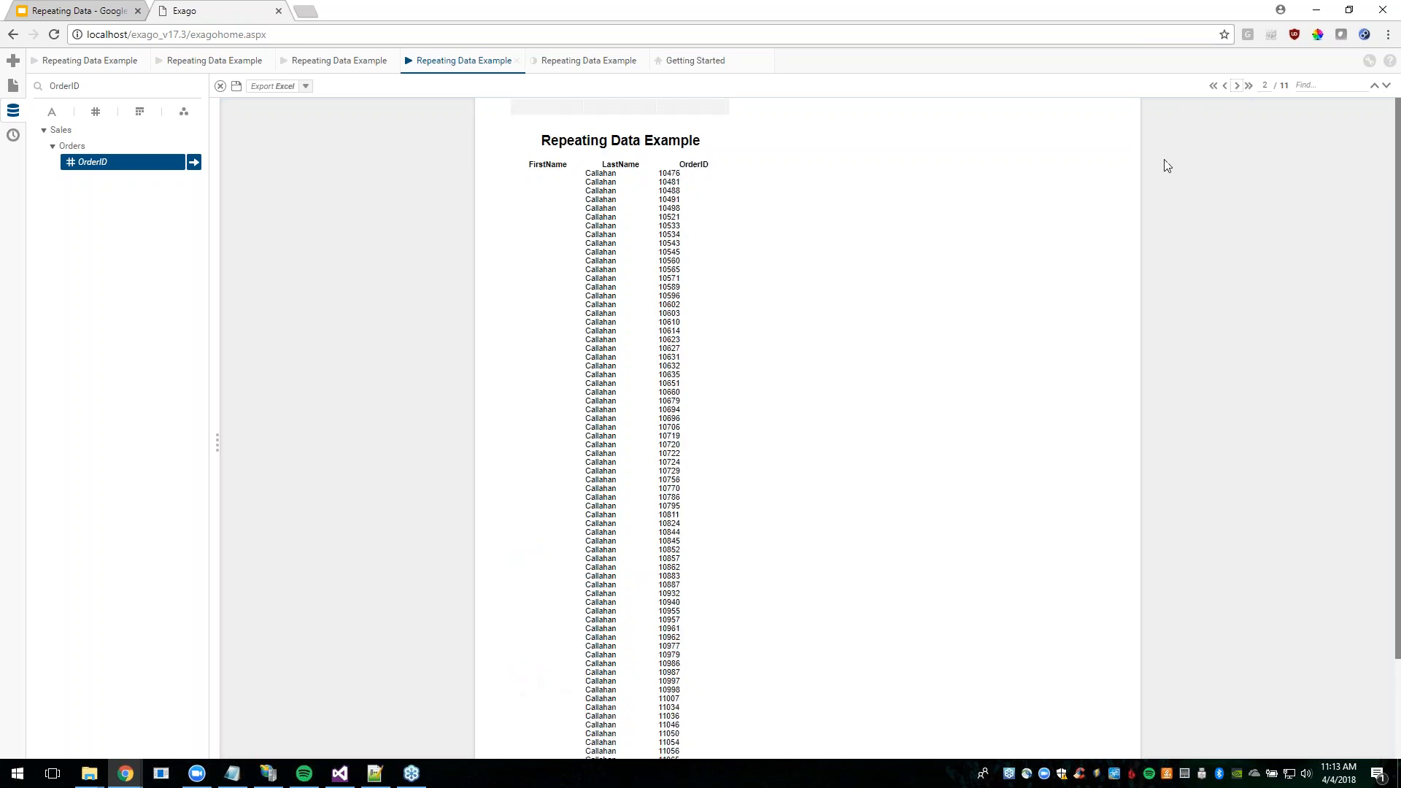
click(1213, 85)
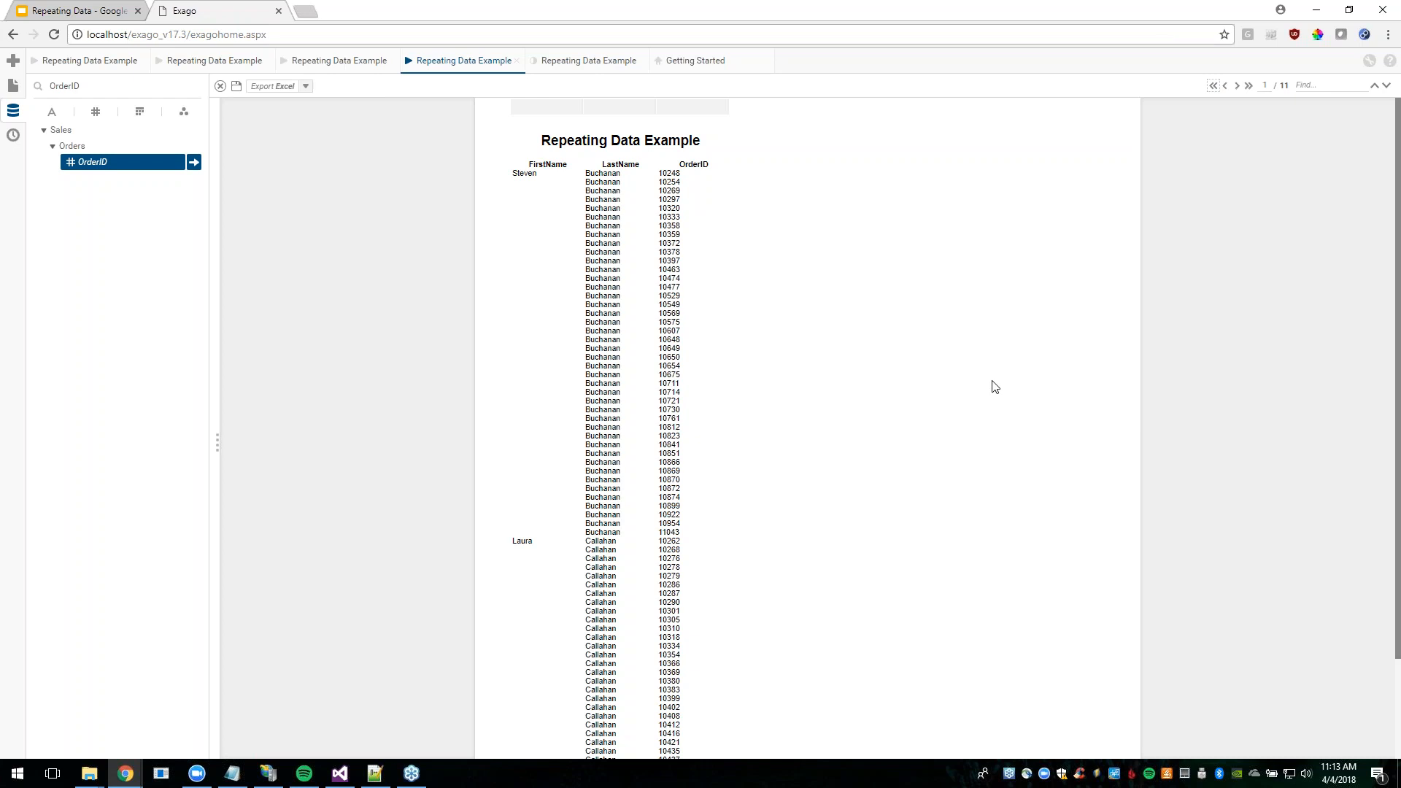
click(73, 64)
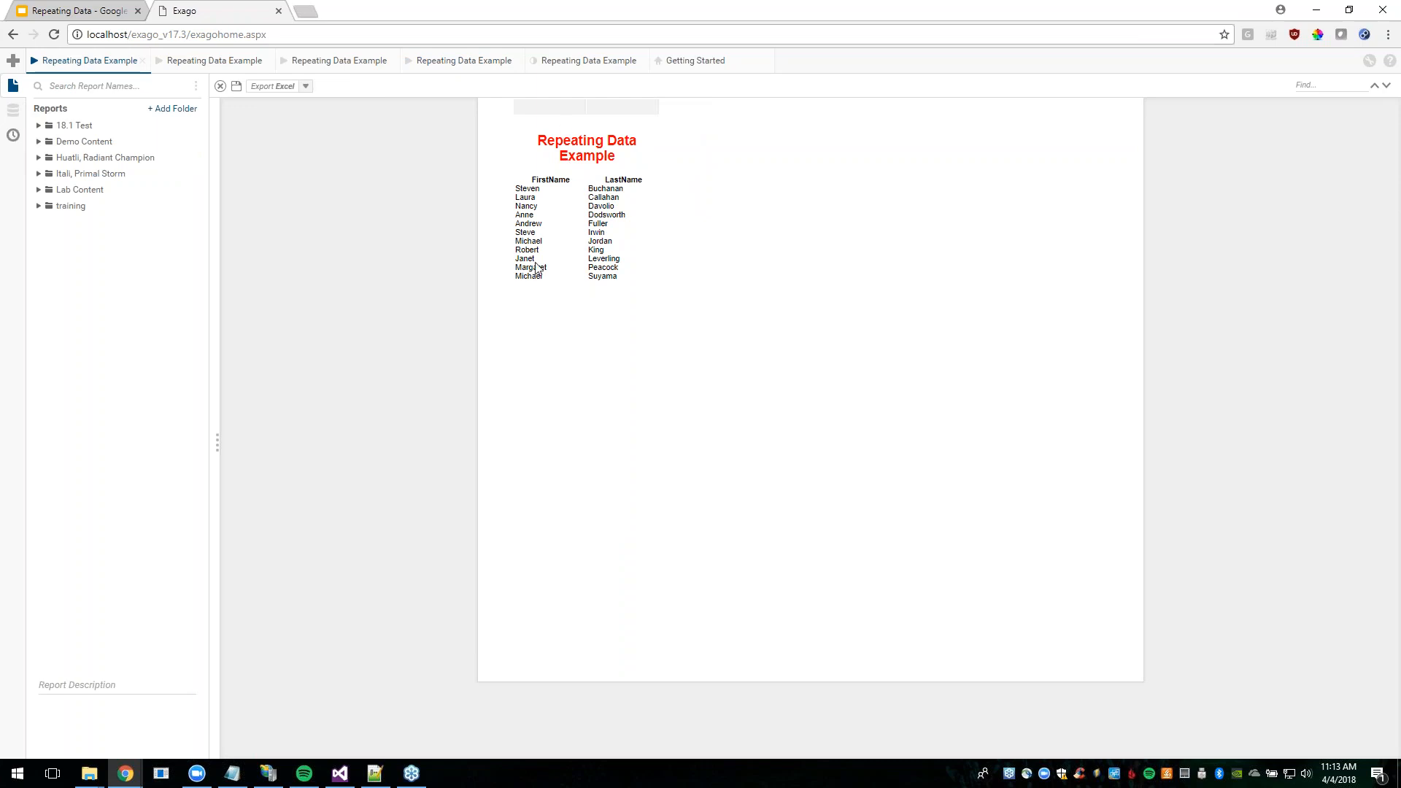
click(464, 61)
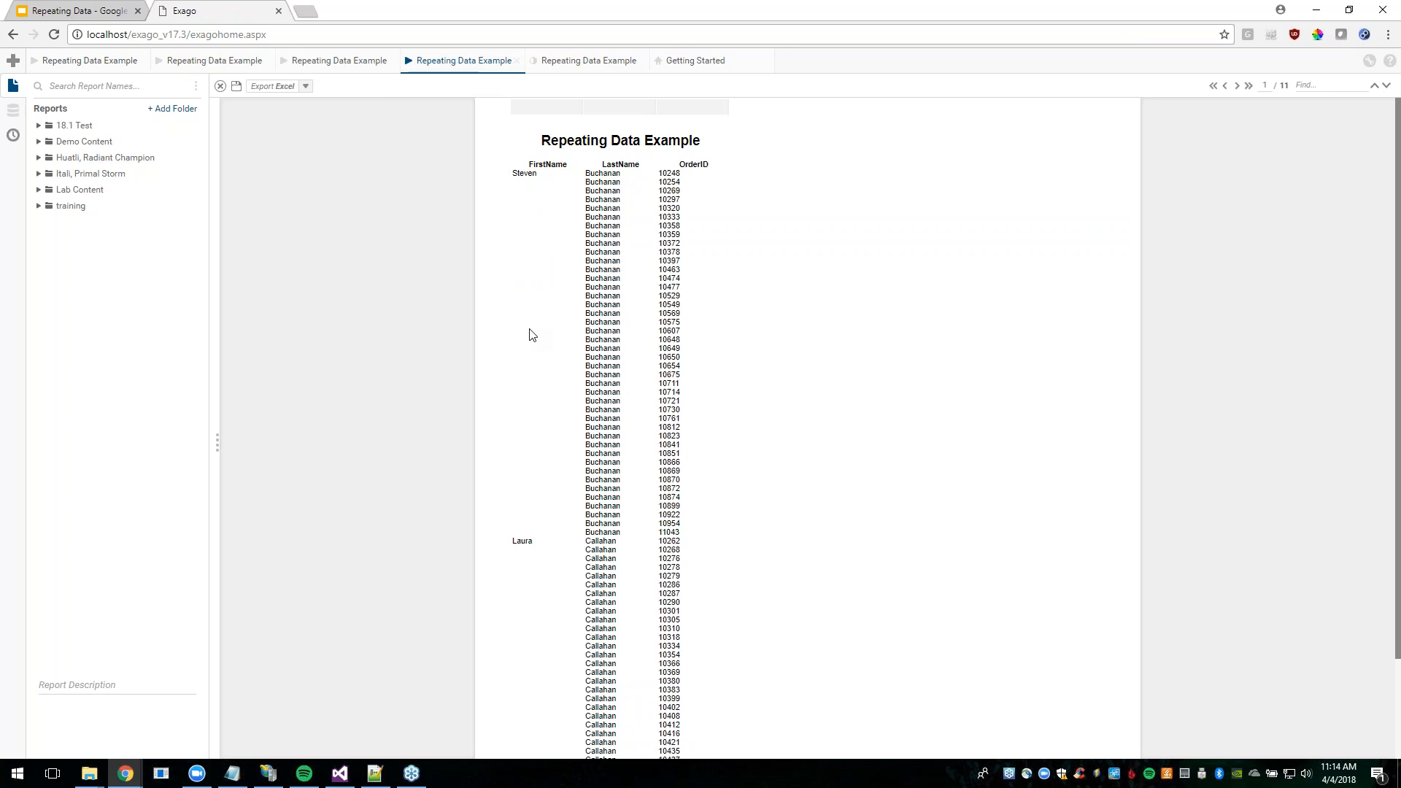
Return to the report design and turn off Suppress Duplicates for the FirstName detail cell.
click(589, 61)
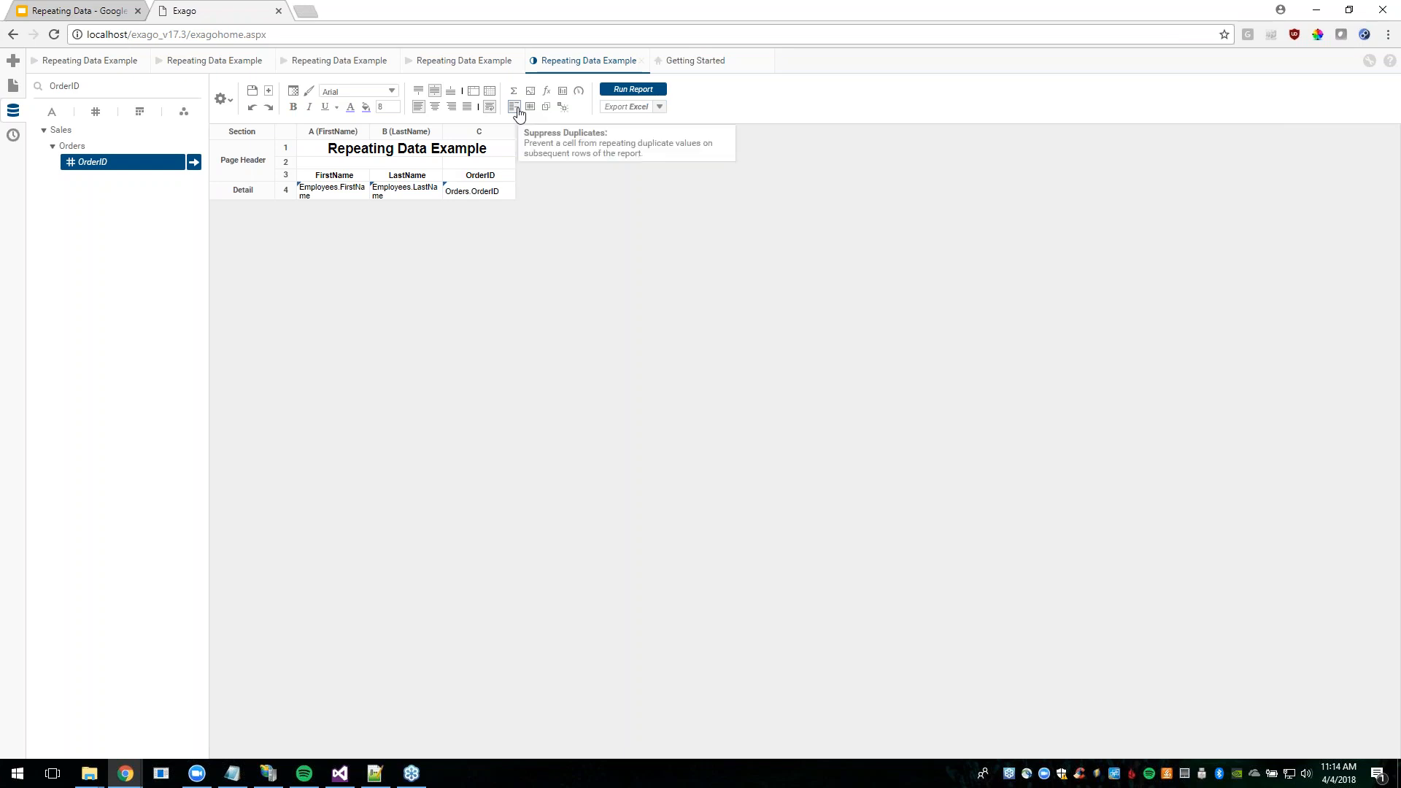
click(348, 194)
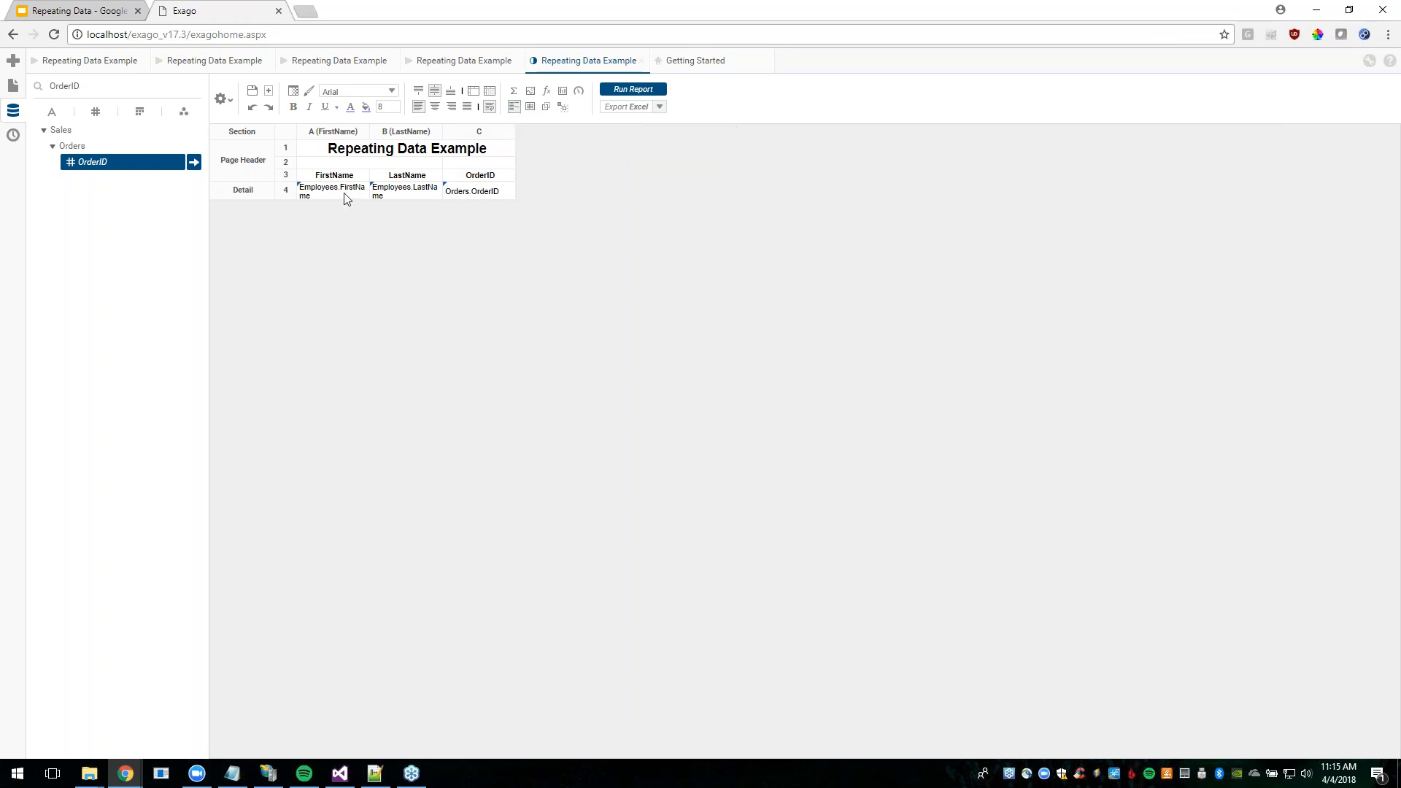
click(513, 107)
Turn on Suppress Duplicates for the Employees category in the report categories and run the report.
click(222, 100)
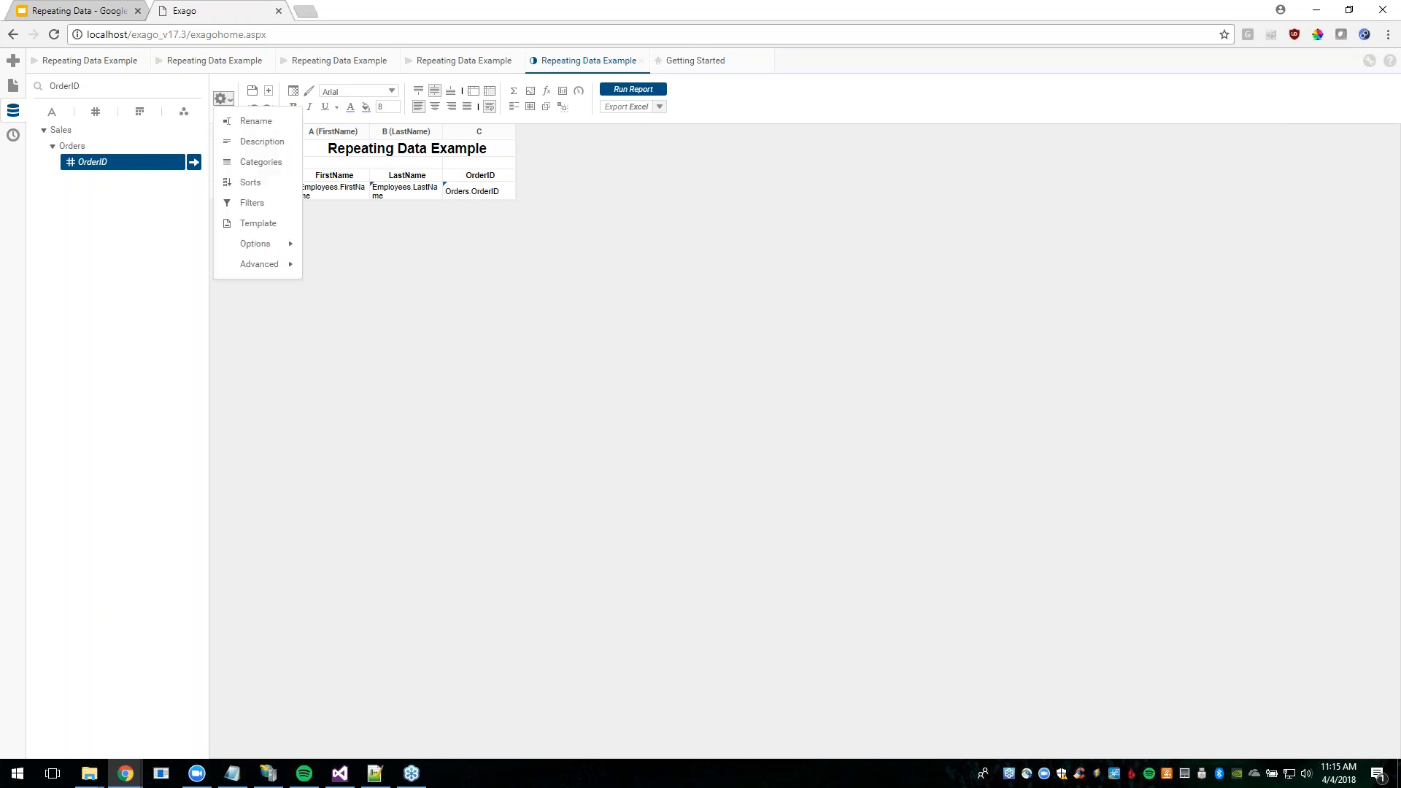
click(275, 162)
drag(838, 121, 945, 196)
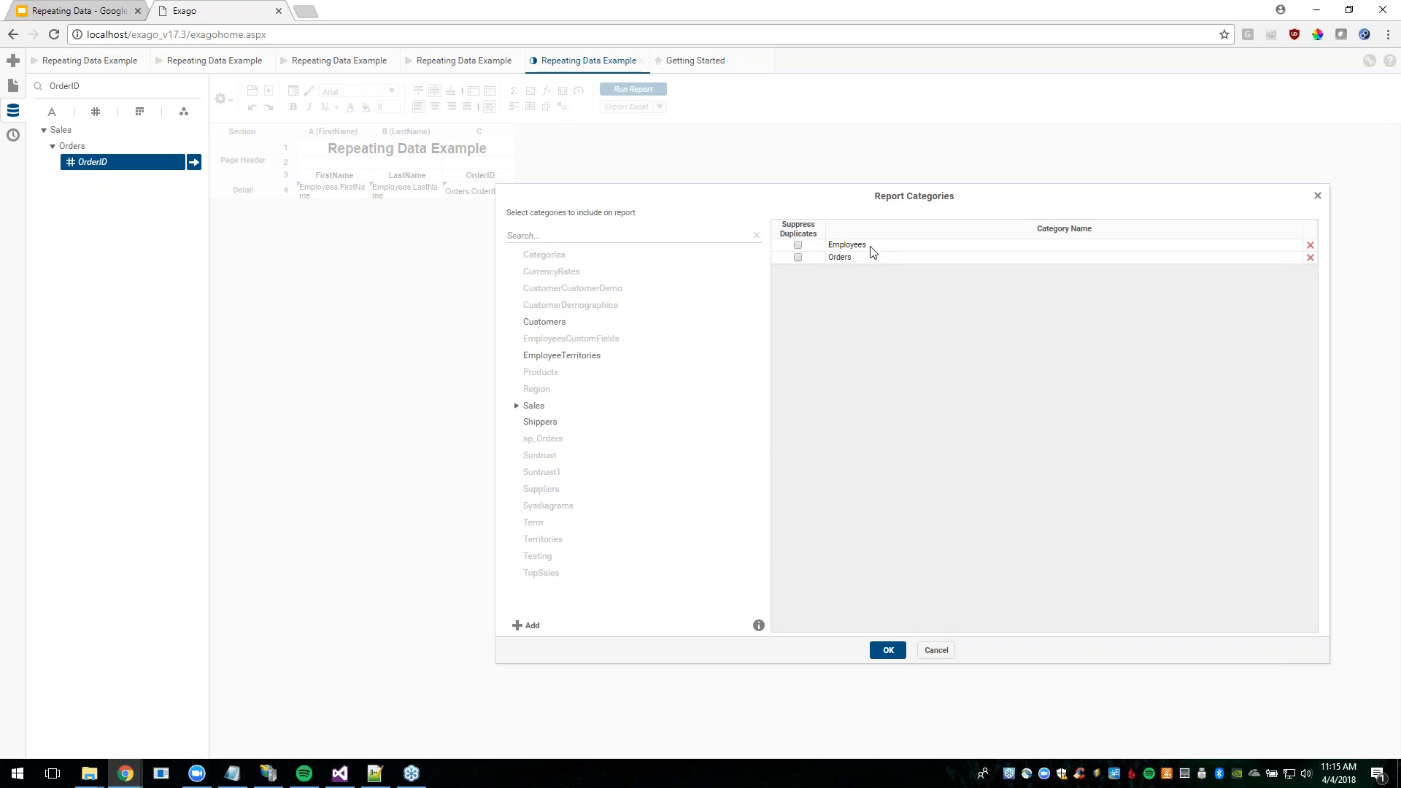
click(799, 247)
click(889, 654)
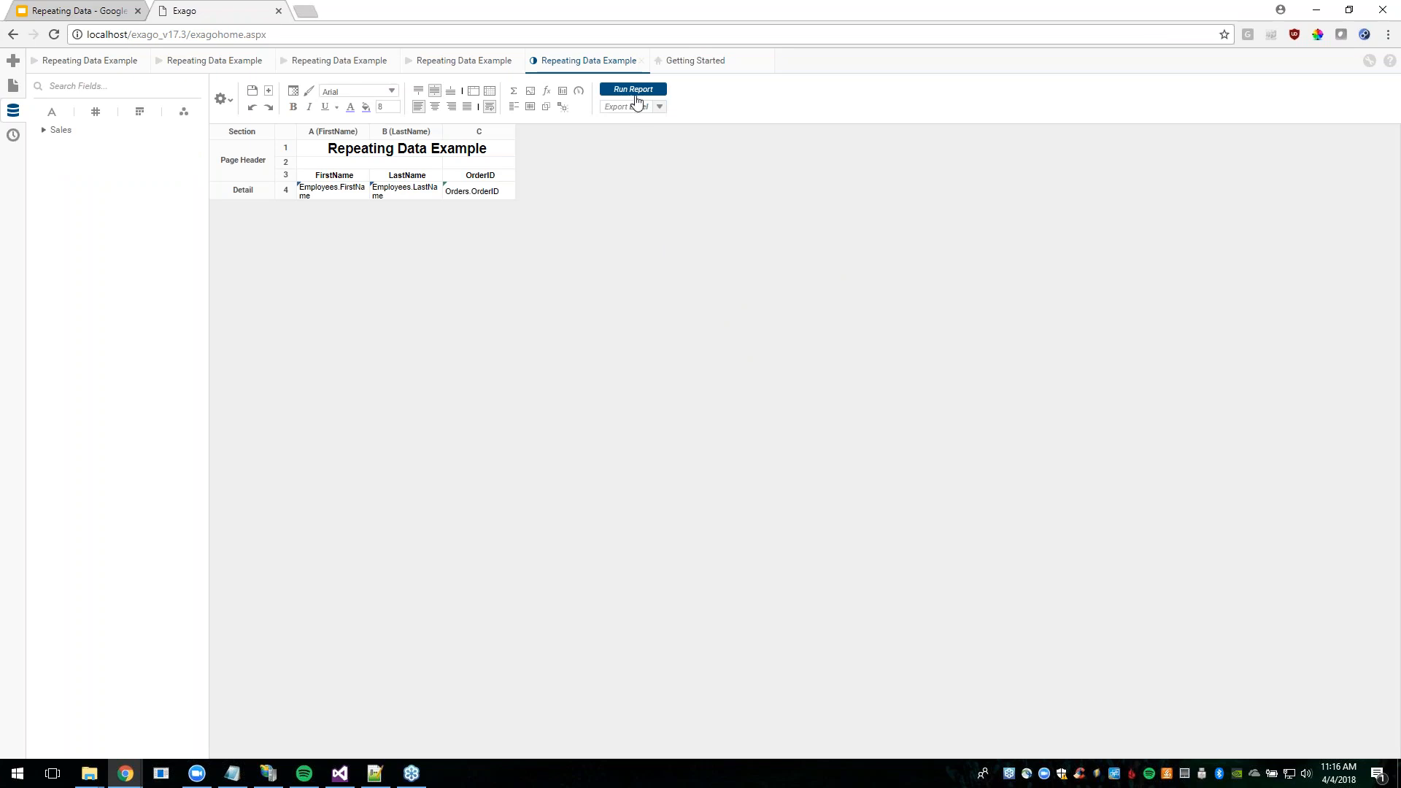
click(327, 193)
click(633, 91)
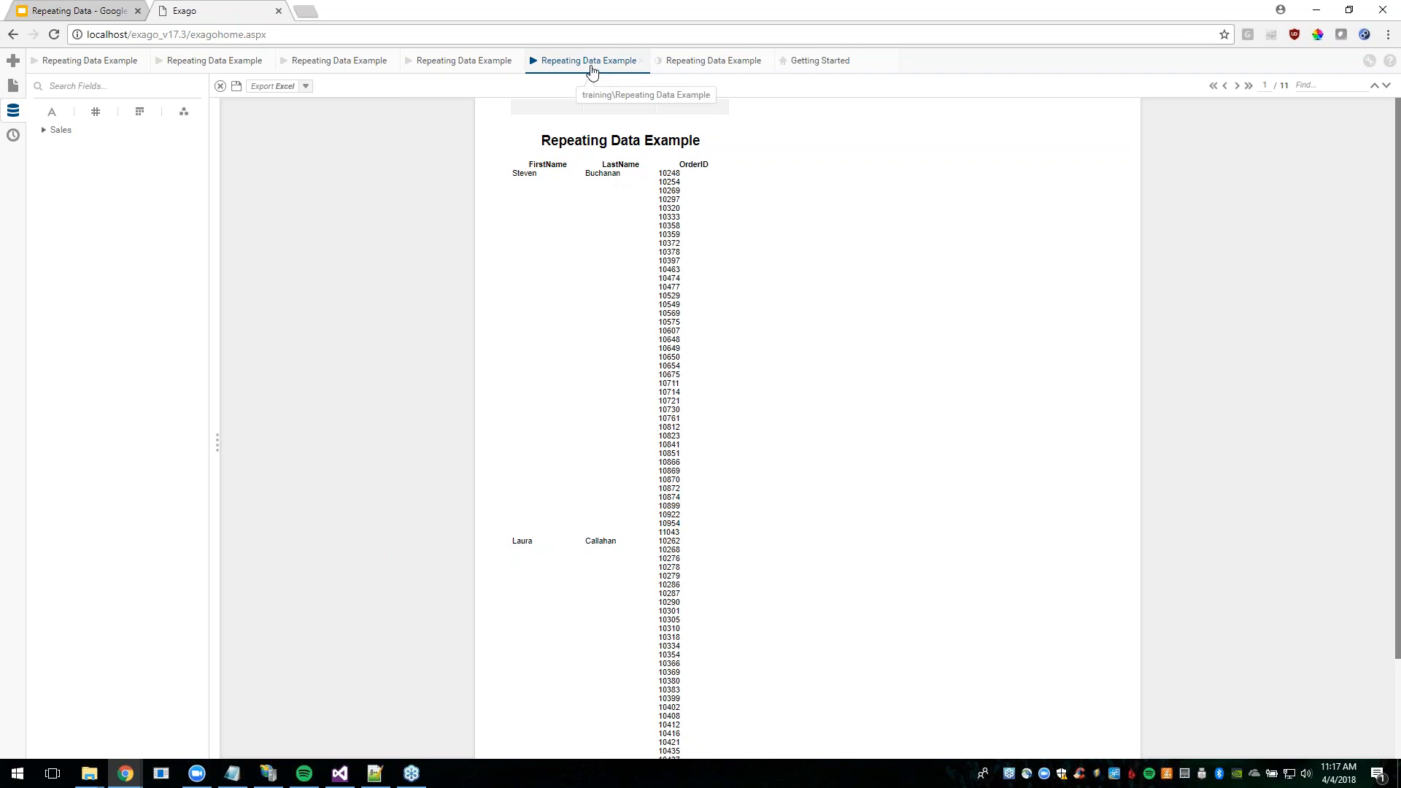
Return to the report design and turn off Suppress Duplicates for the Employees category.
click(688, 67)
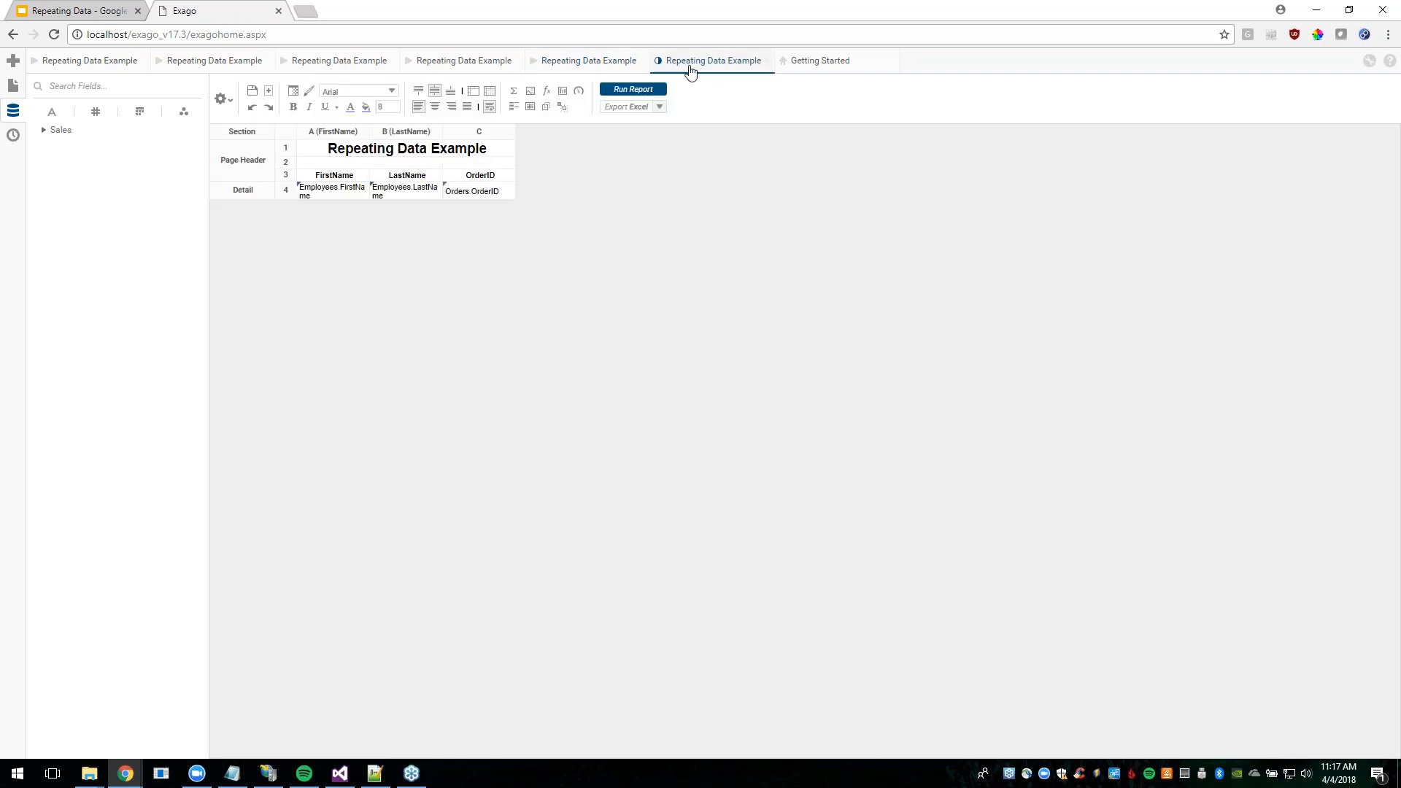
click(221, 99)
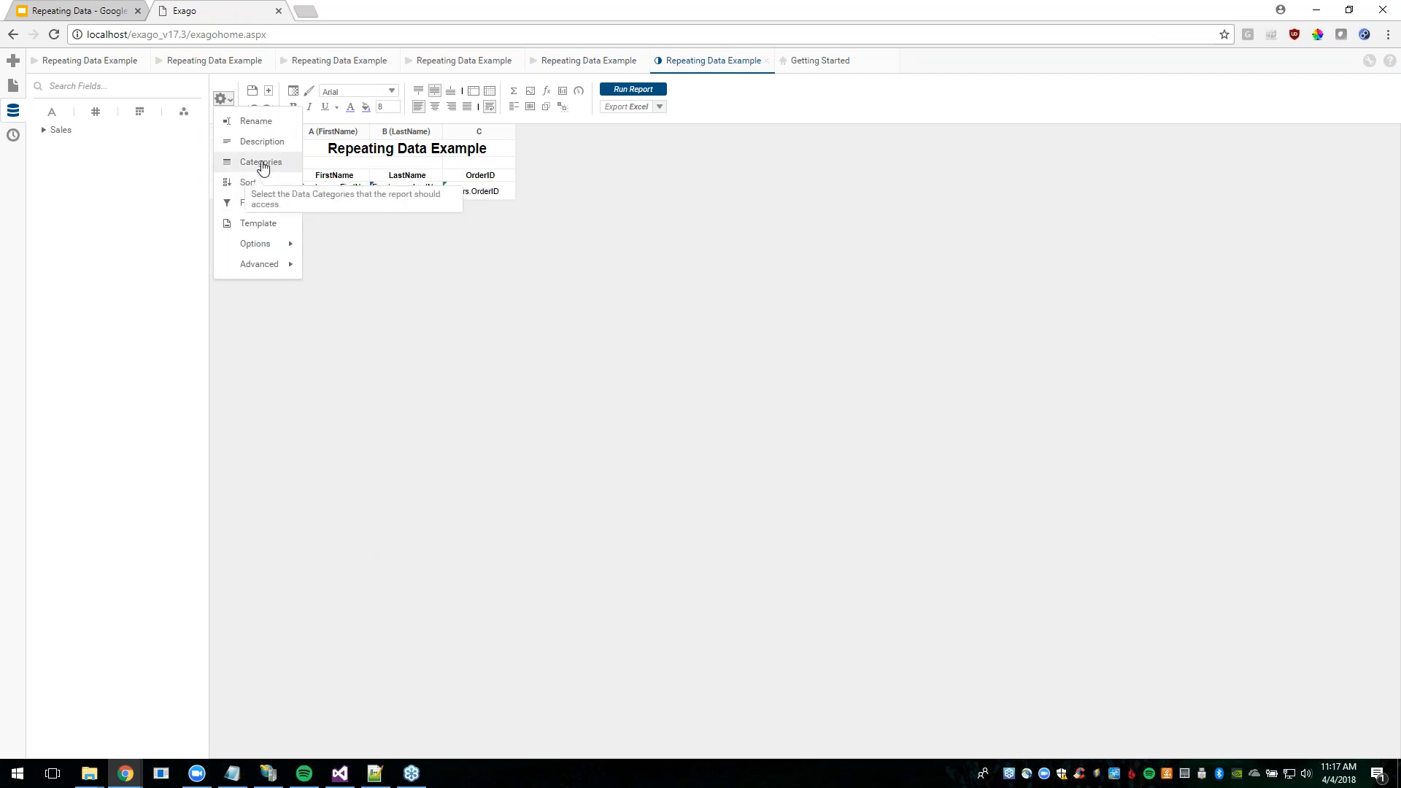
click(262, 162)
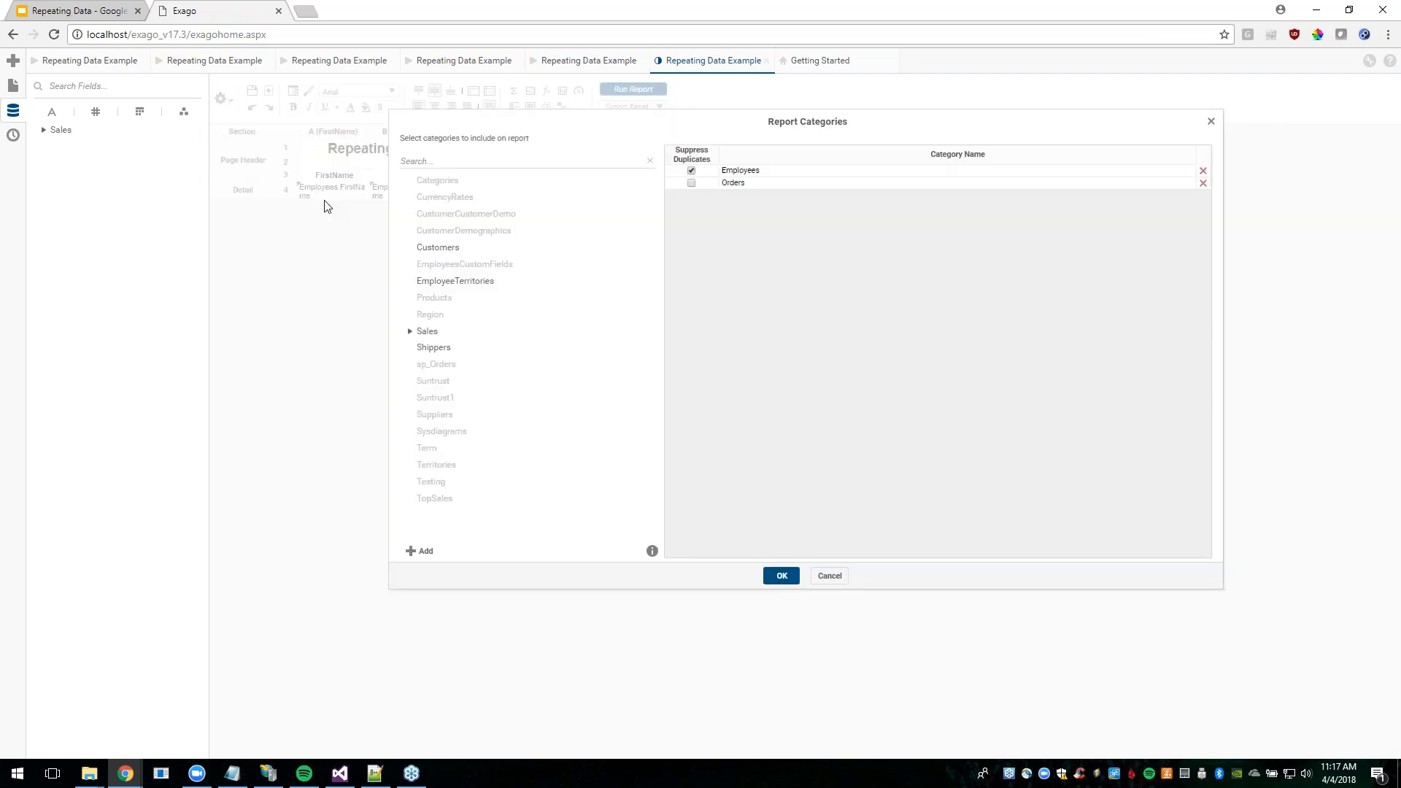
click(691, 172)
click(779, 576)
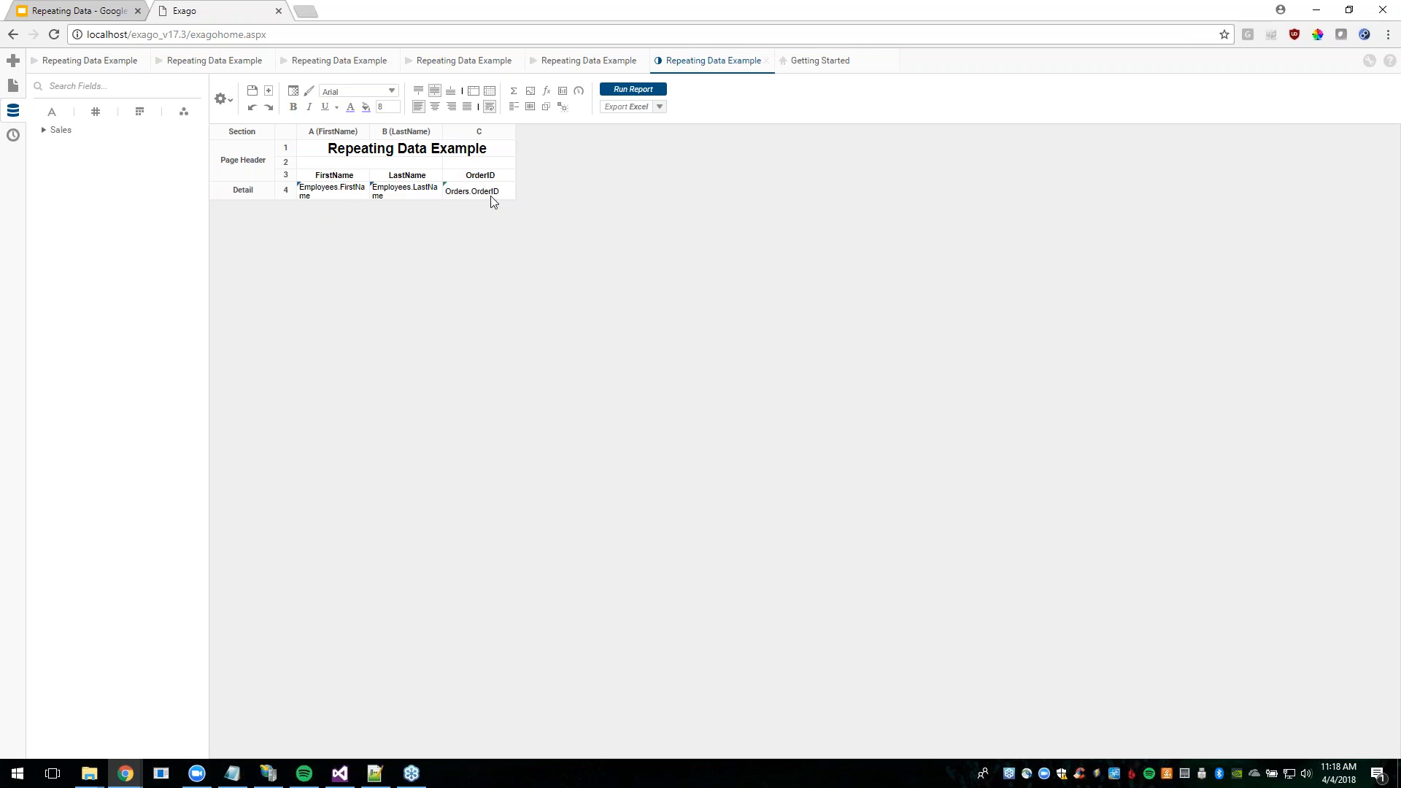
right_click(235, 193)
mouse_move(255, 212)
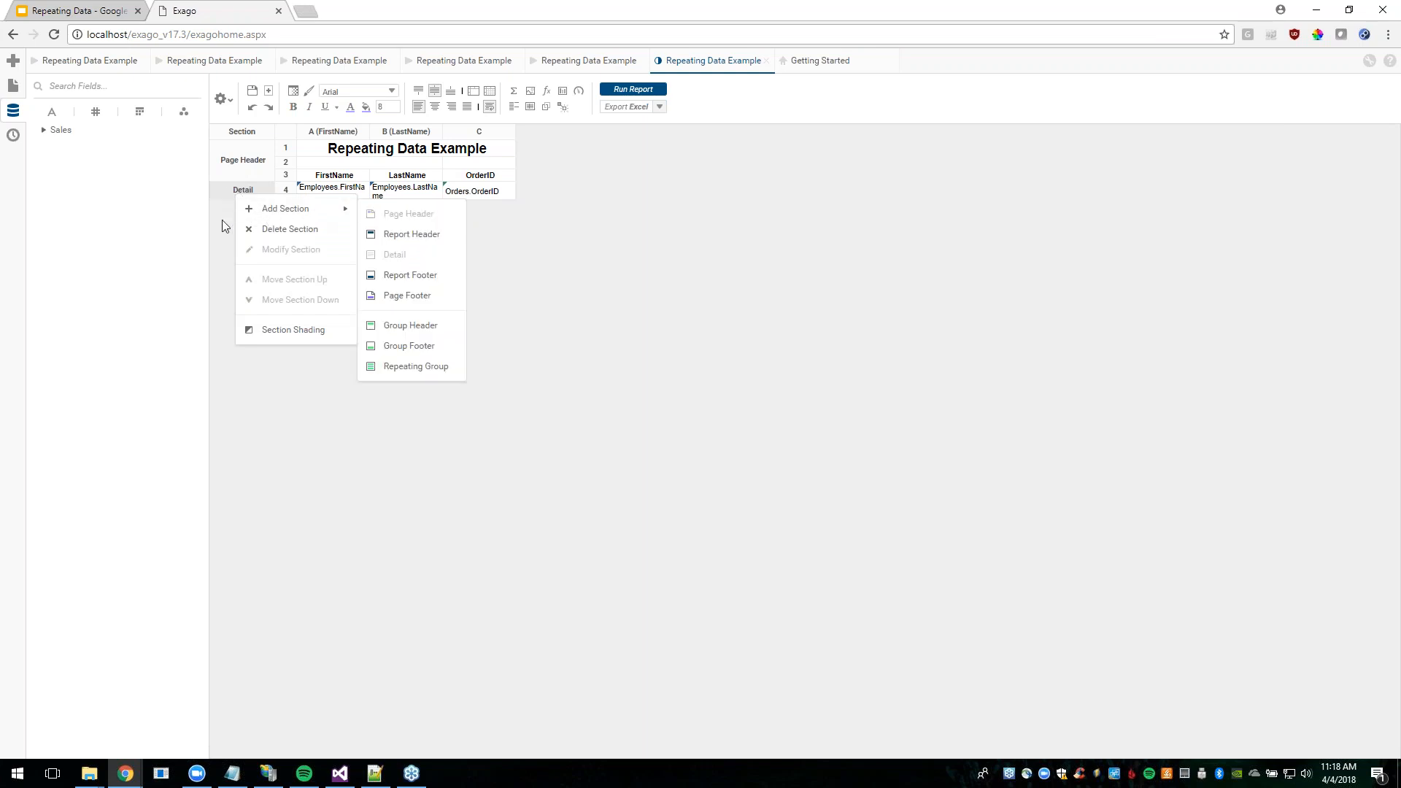
right_click(227, 193)
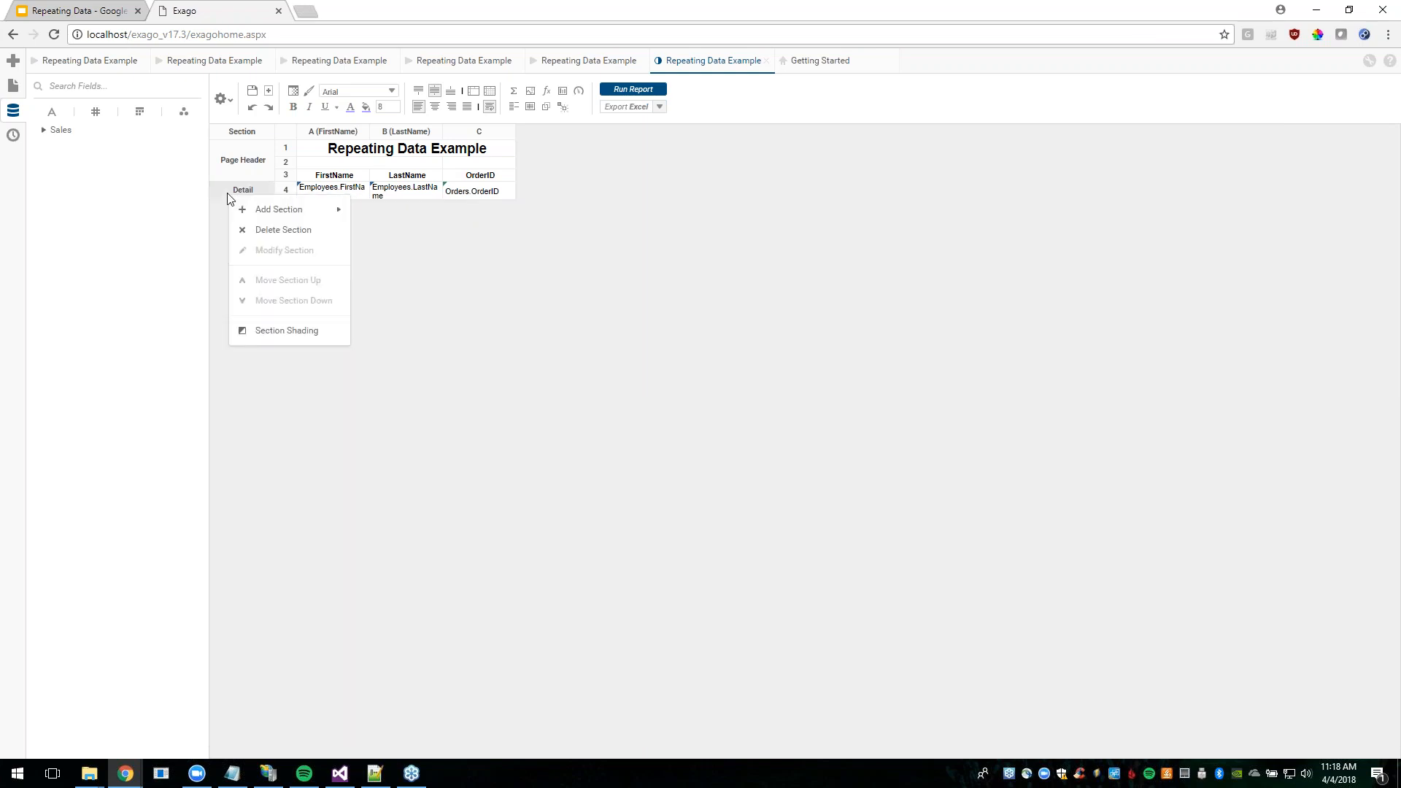
mouse_move(242, 206)
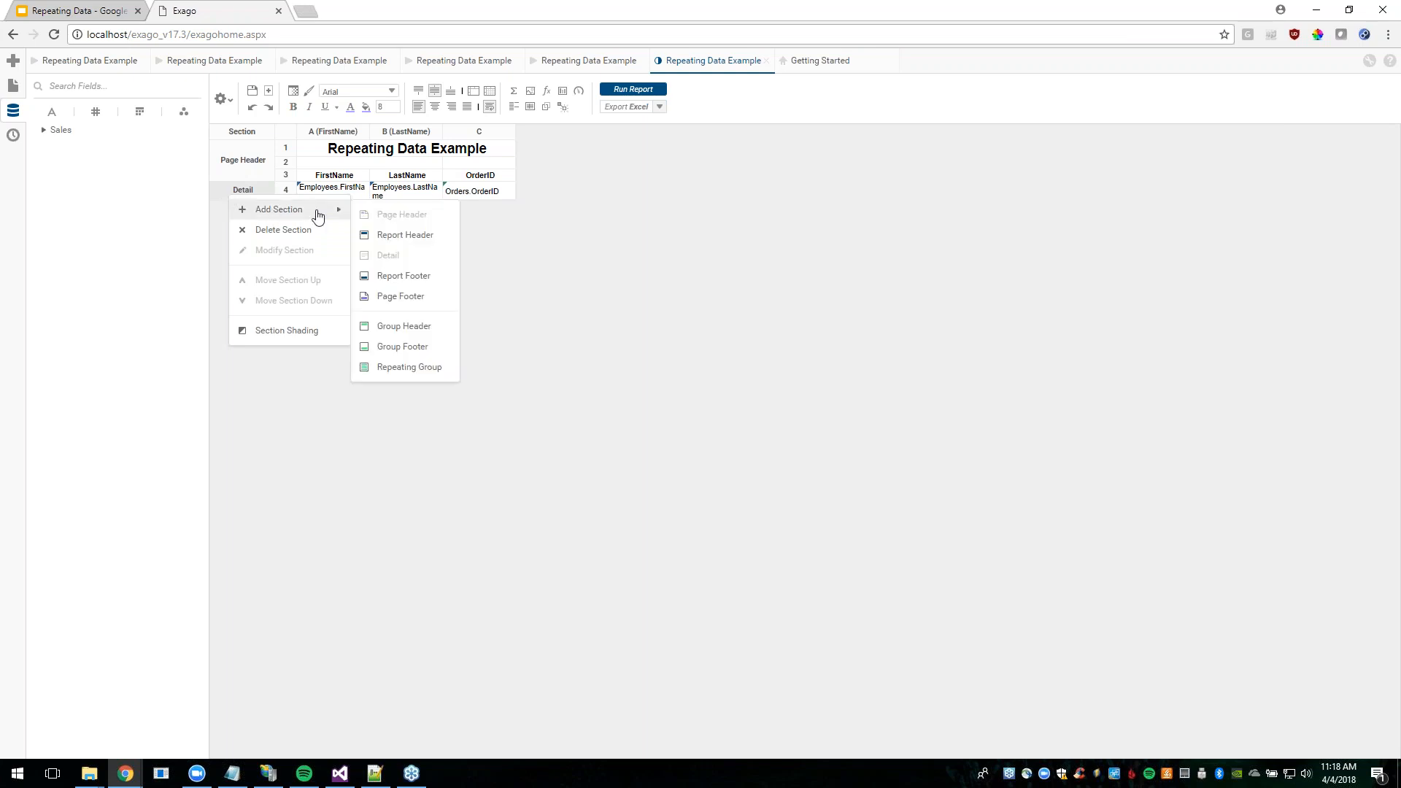
click(415, 326)
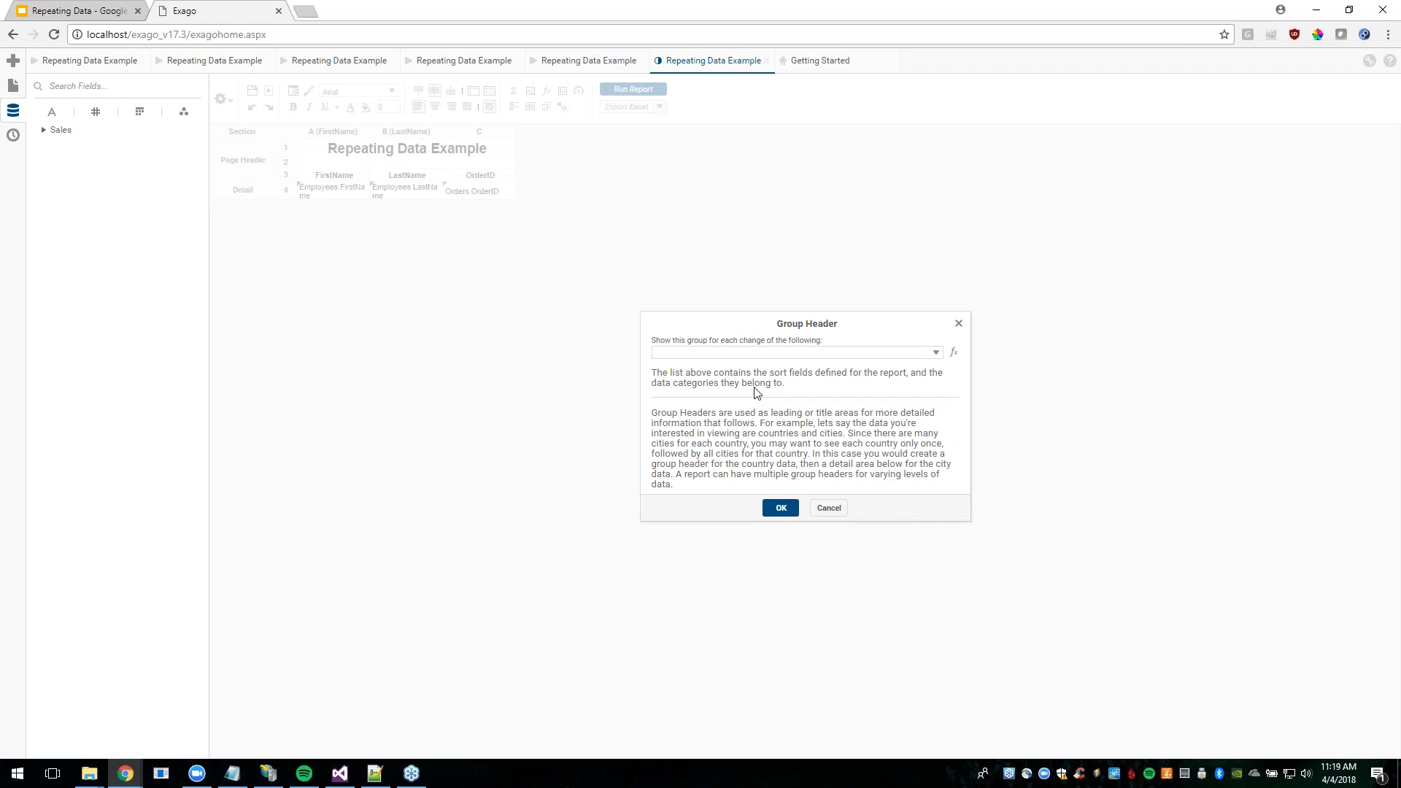
click(935, 355)
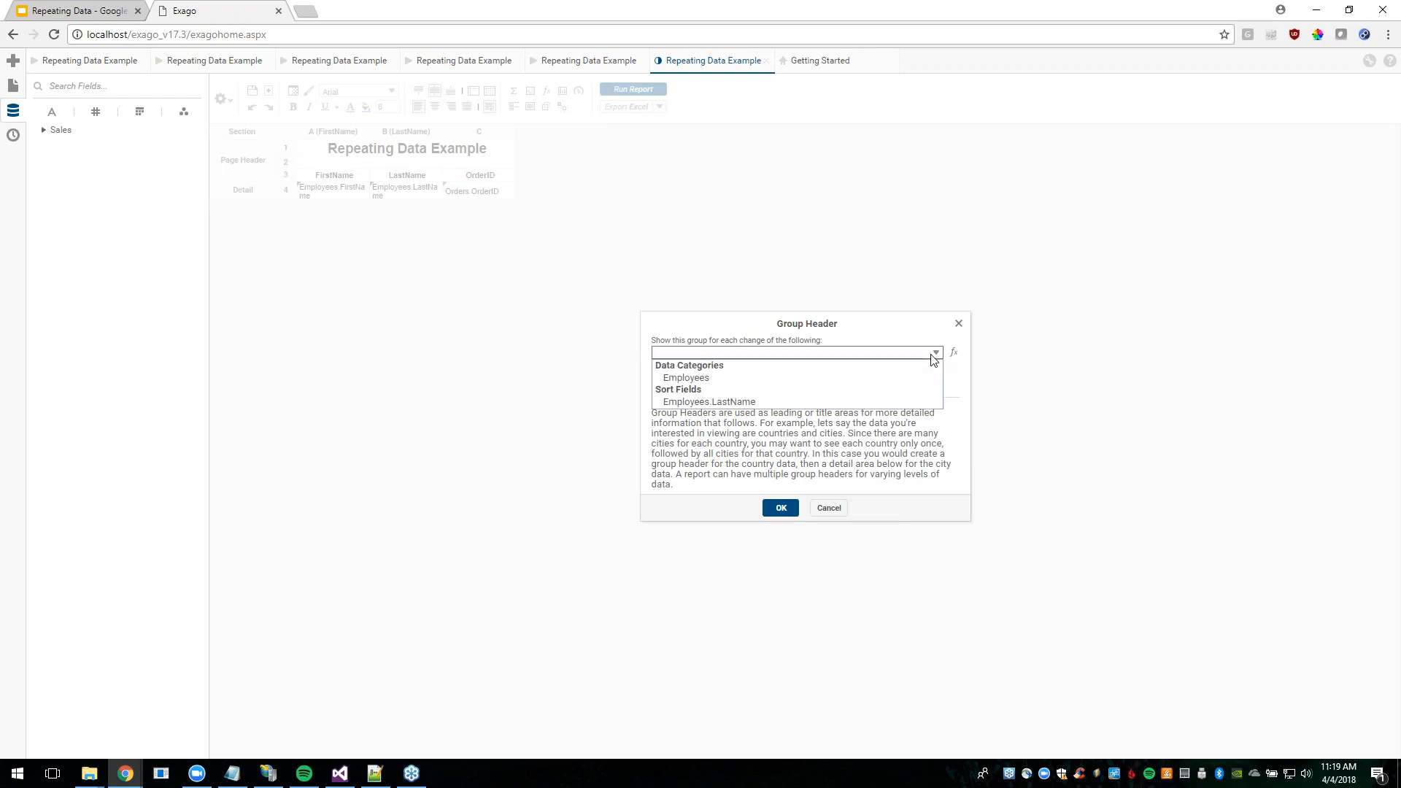
click(876, 400)
key(Return)
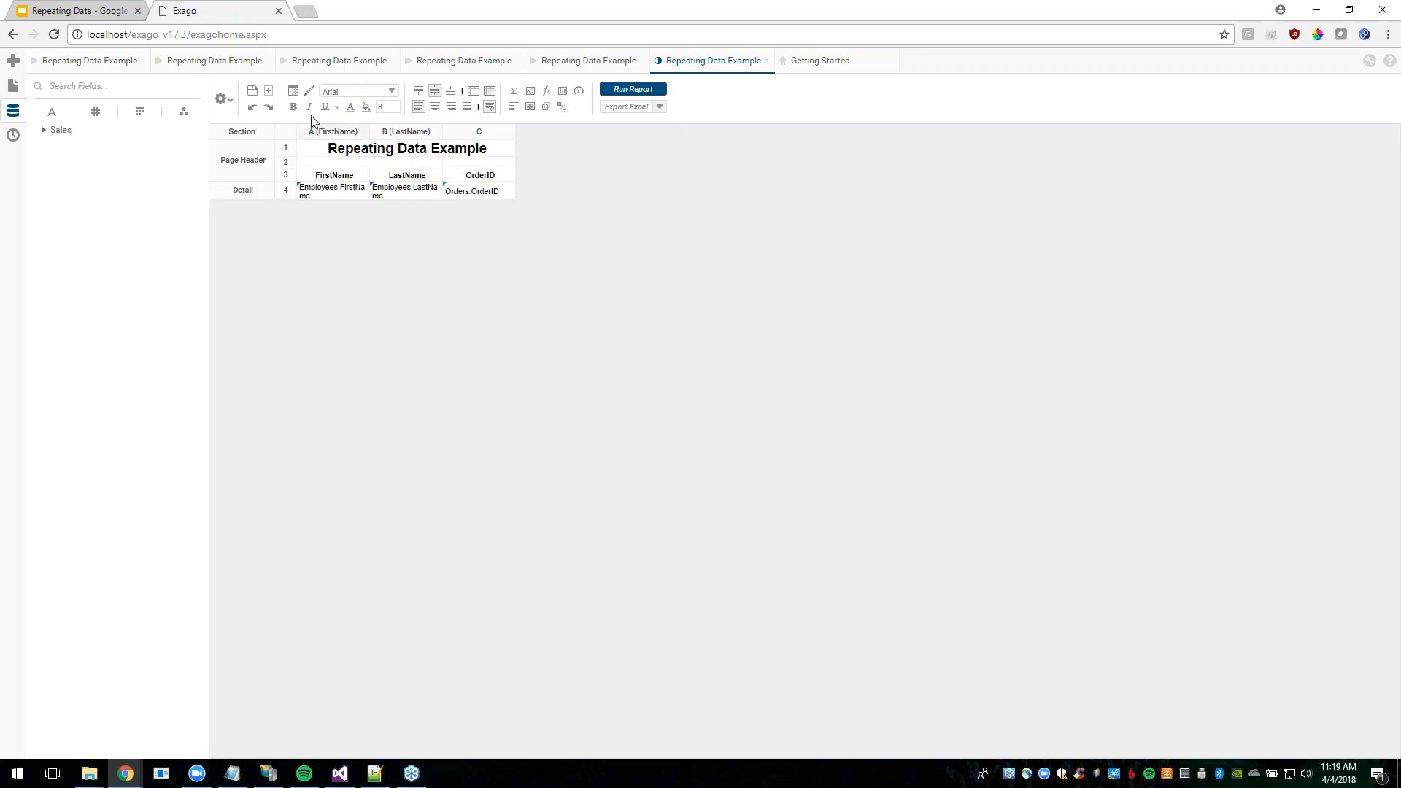
Add Orders.OrderID in ascending order as the second report sort, after Employees.LastName.
click(223, 98)
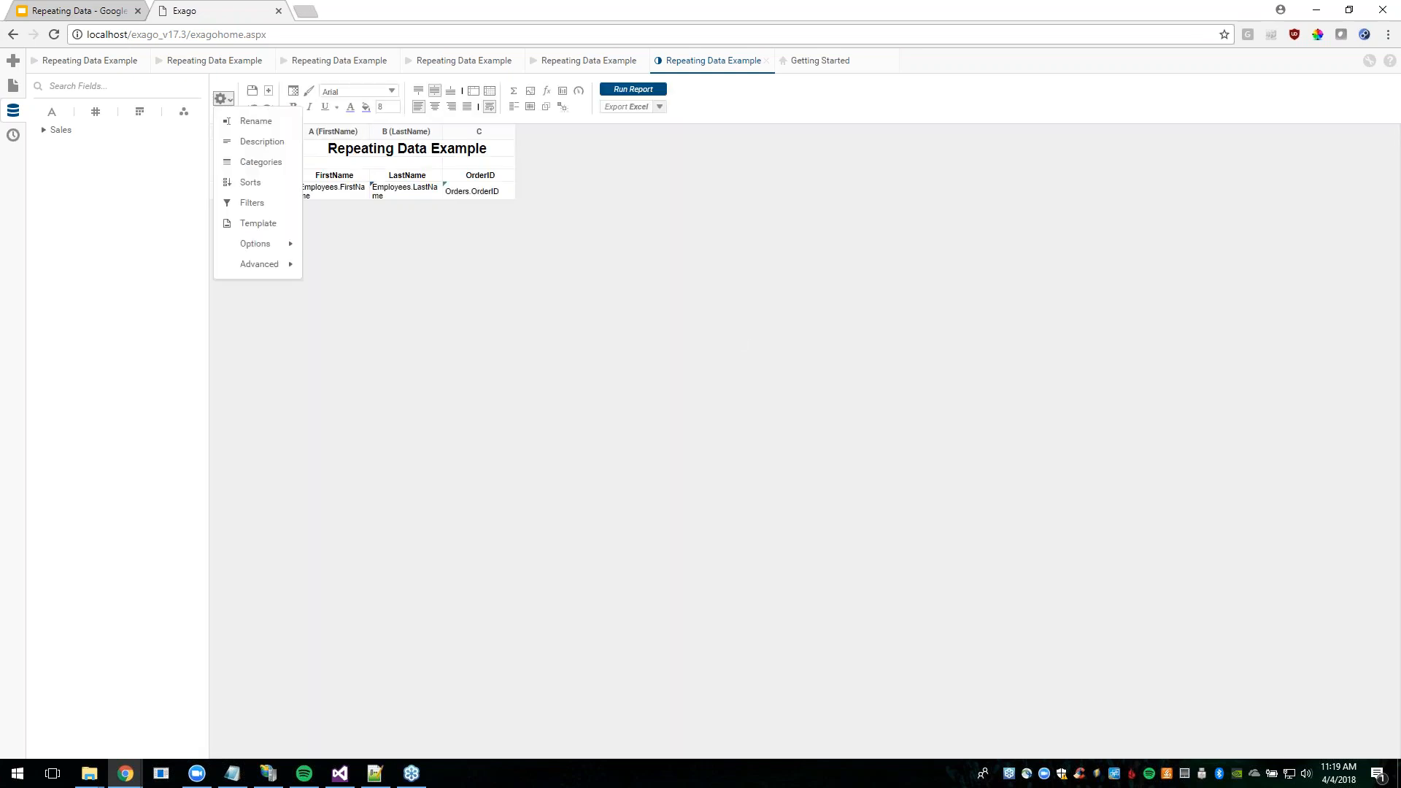
click(249, 182)
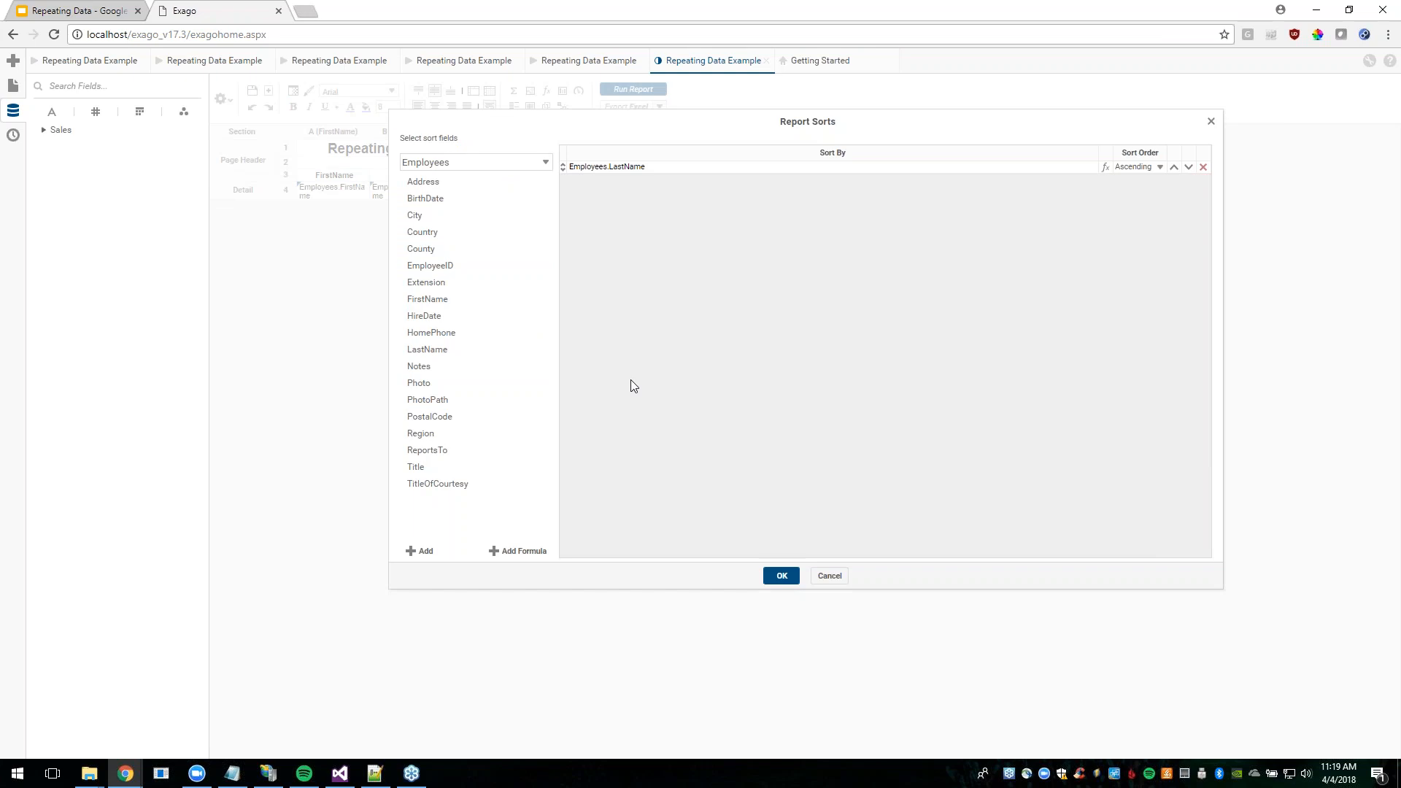
click(470, 162)
click(457, 191)
click(439, 283)
click(545, 283)
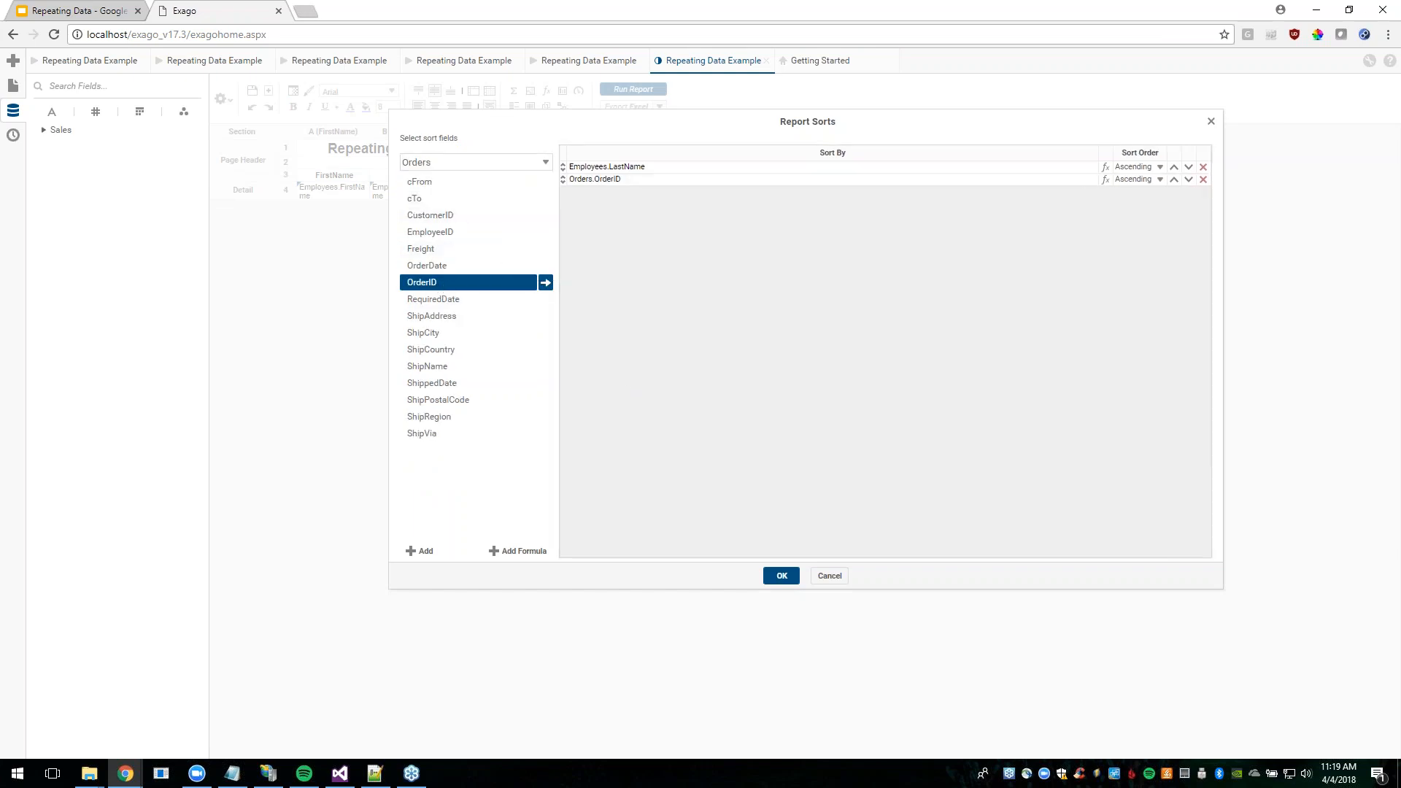
click(781, 576)
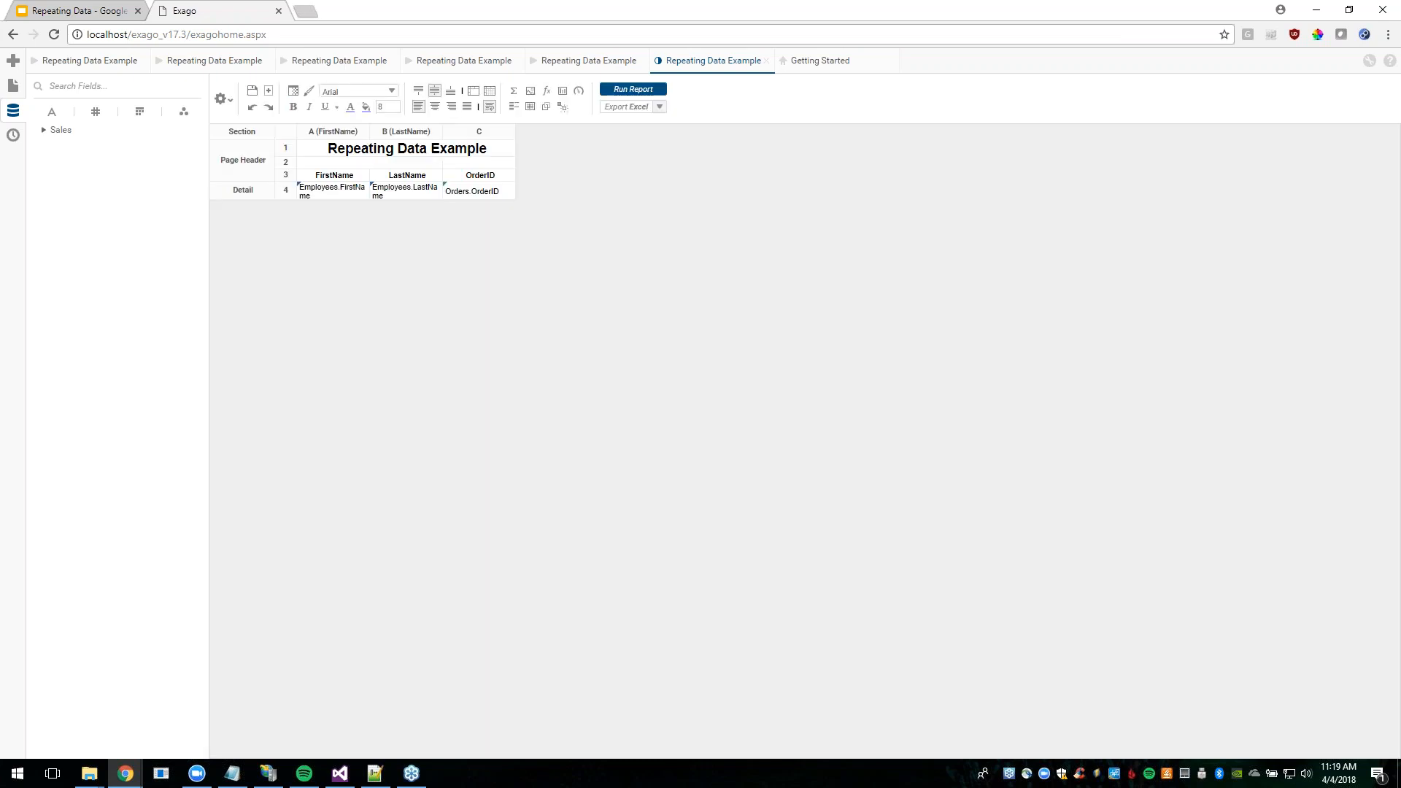
Add a group header section to the report that shows for each change of Employees.LastName.
right_click(235, 197)
mouse_move(278, 223)
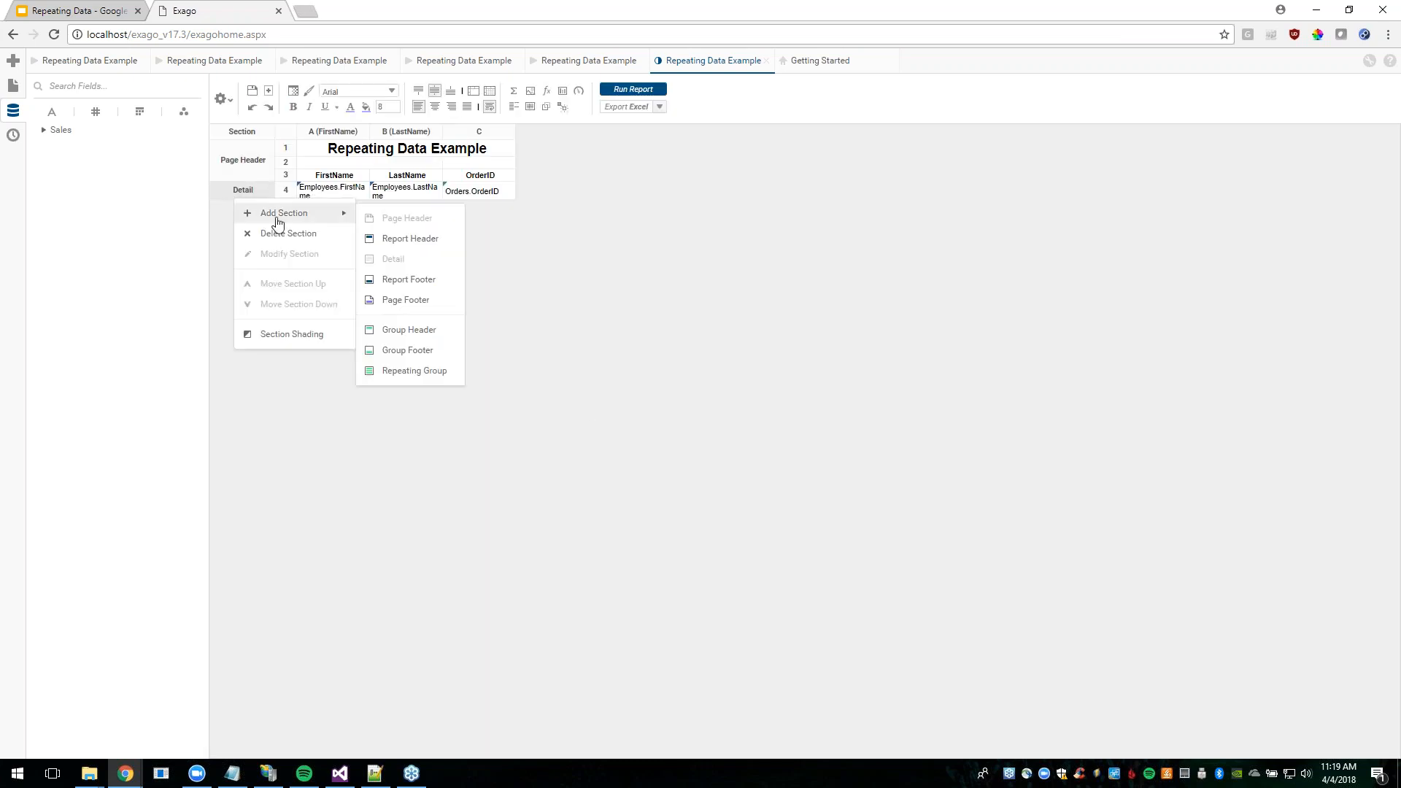
click(409, 330)
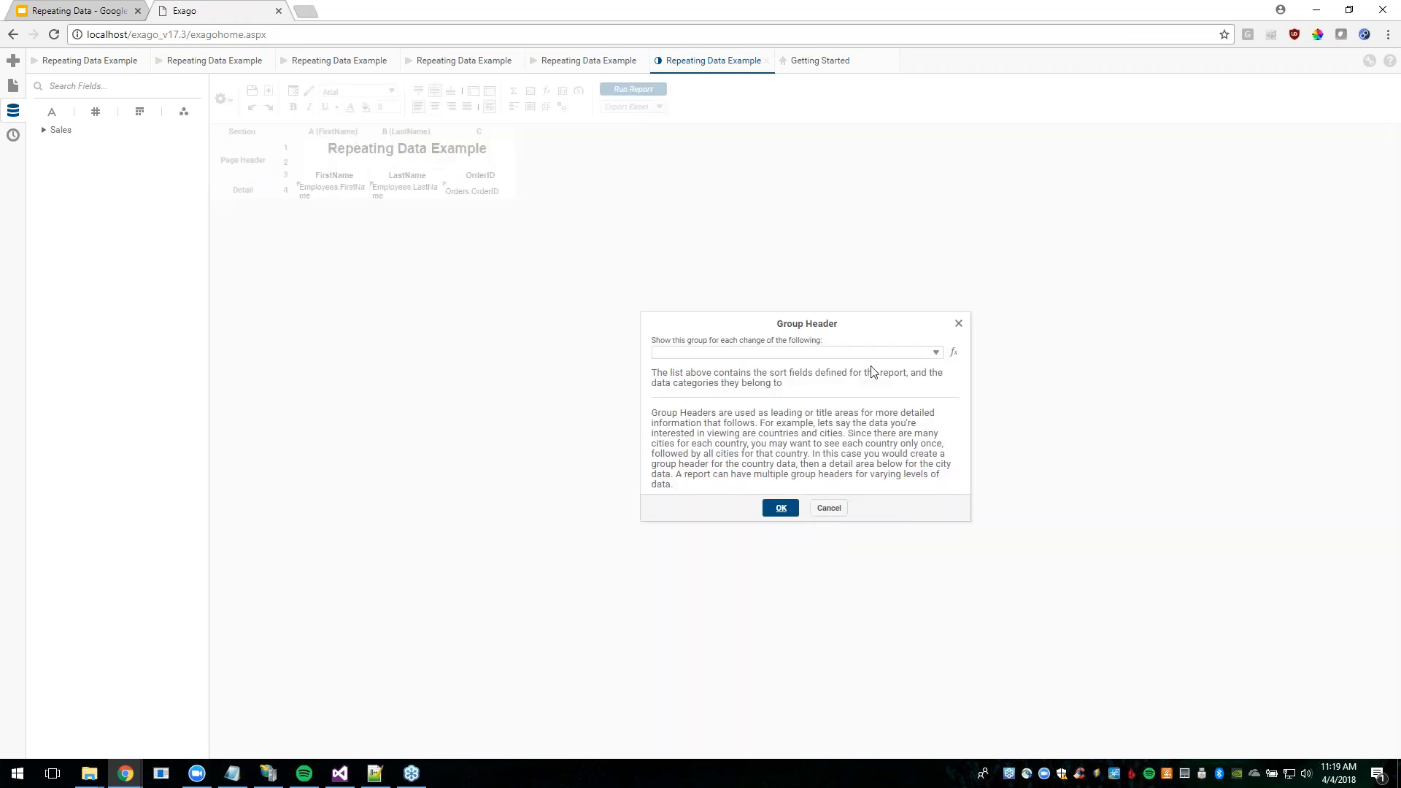
click(891, 354)
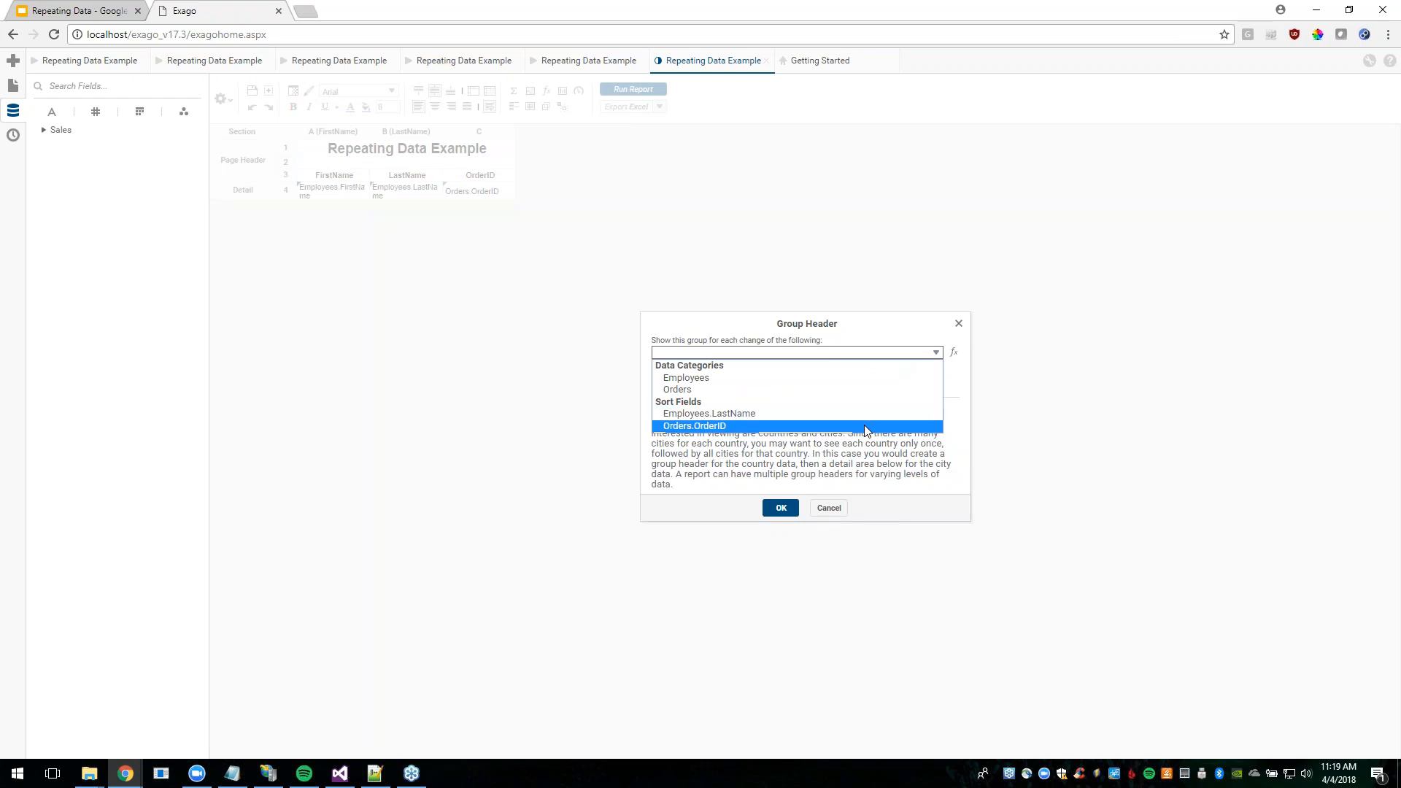
click(740, 416)
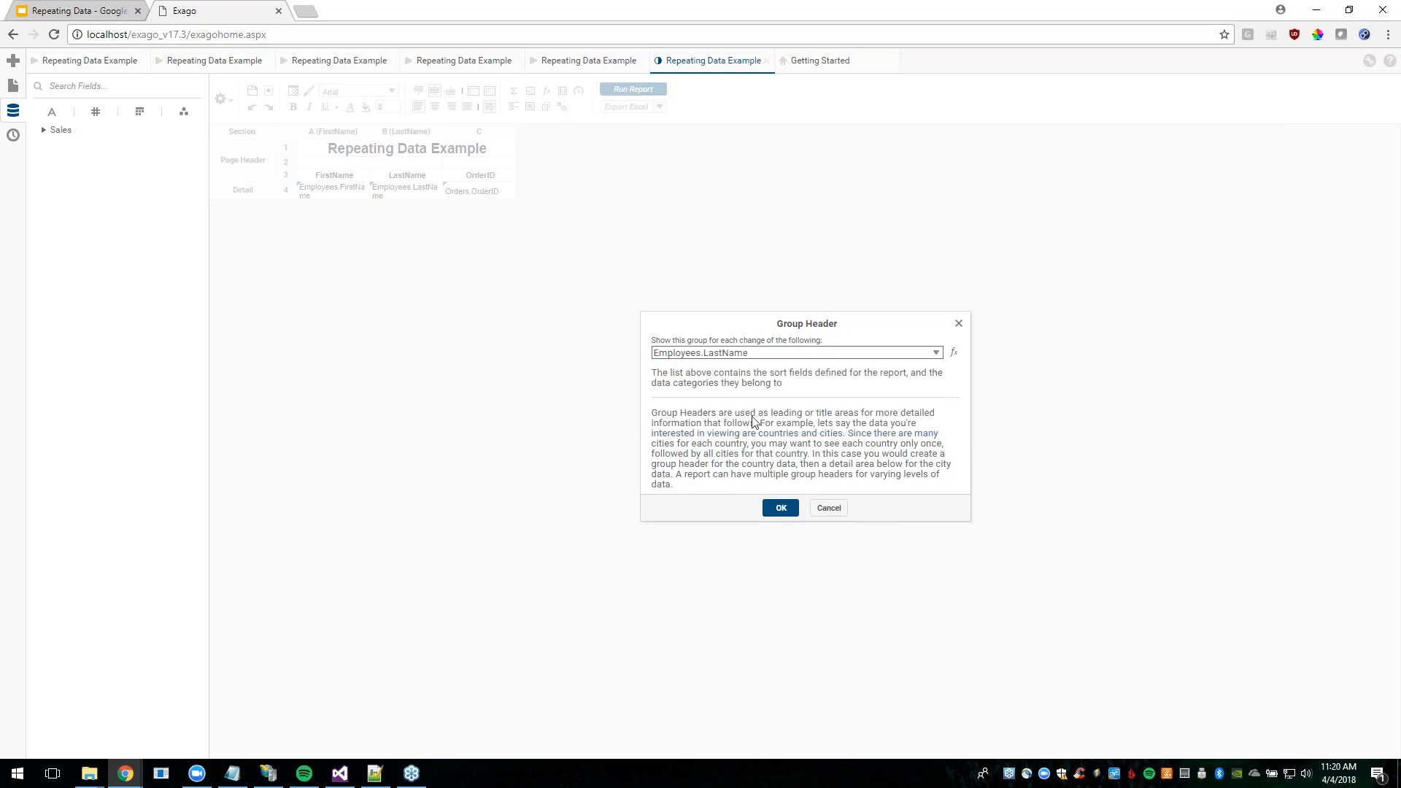
click(781, 510)
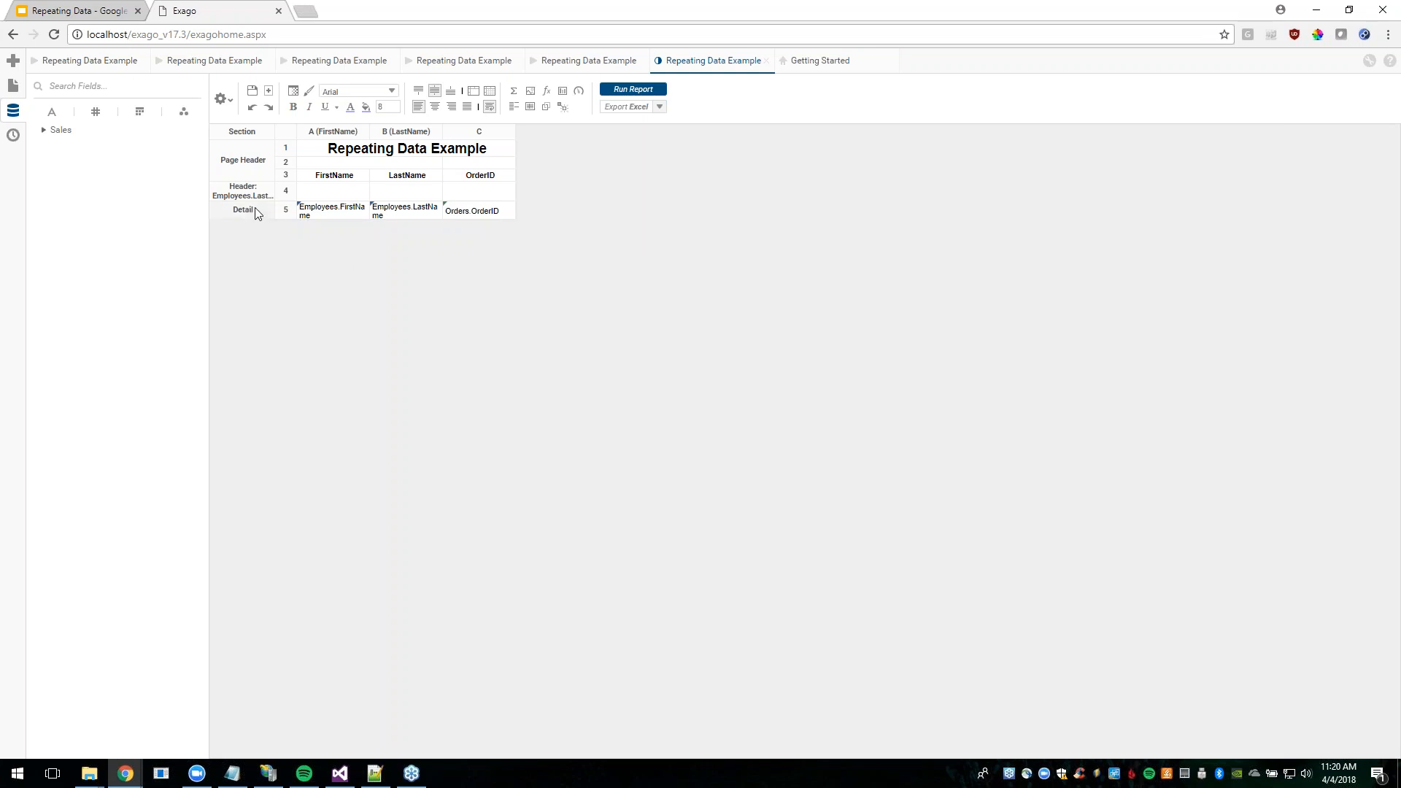
Widen the Section column and move the FirstName and LastName fields from the Detail section up into the group header row.
drag(275, 130, 327, 248)
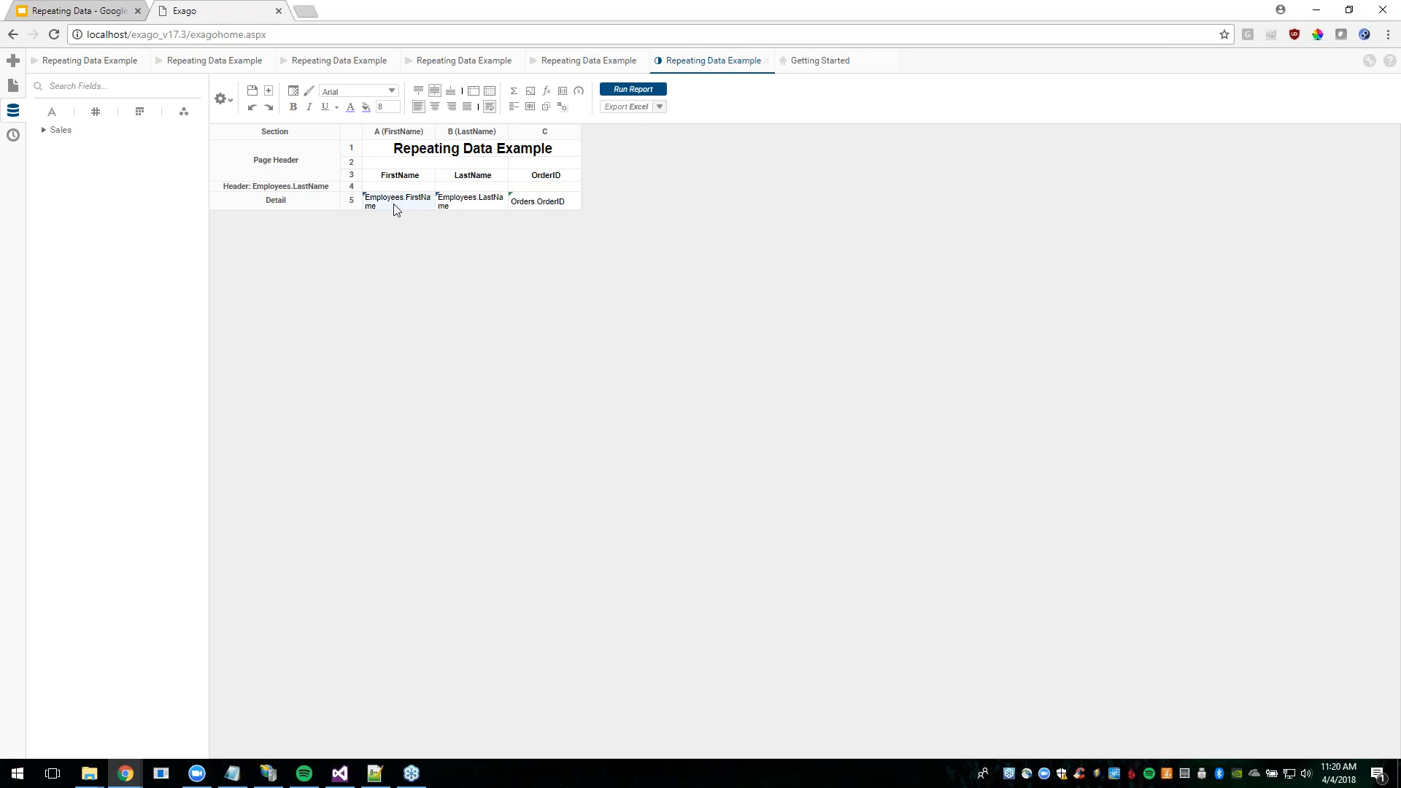
drag(392, 204, 396, 188)
drag(471, 209, 472, 189)
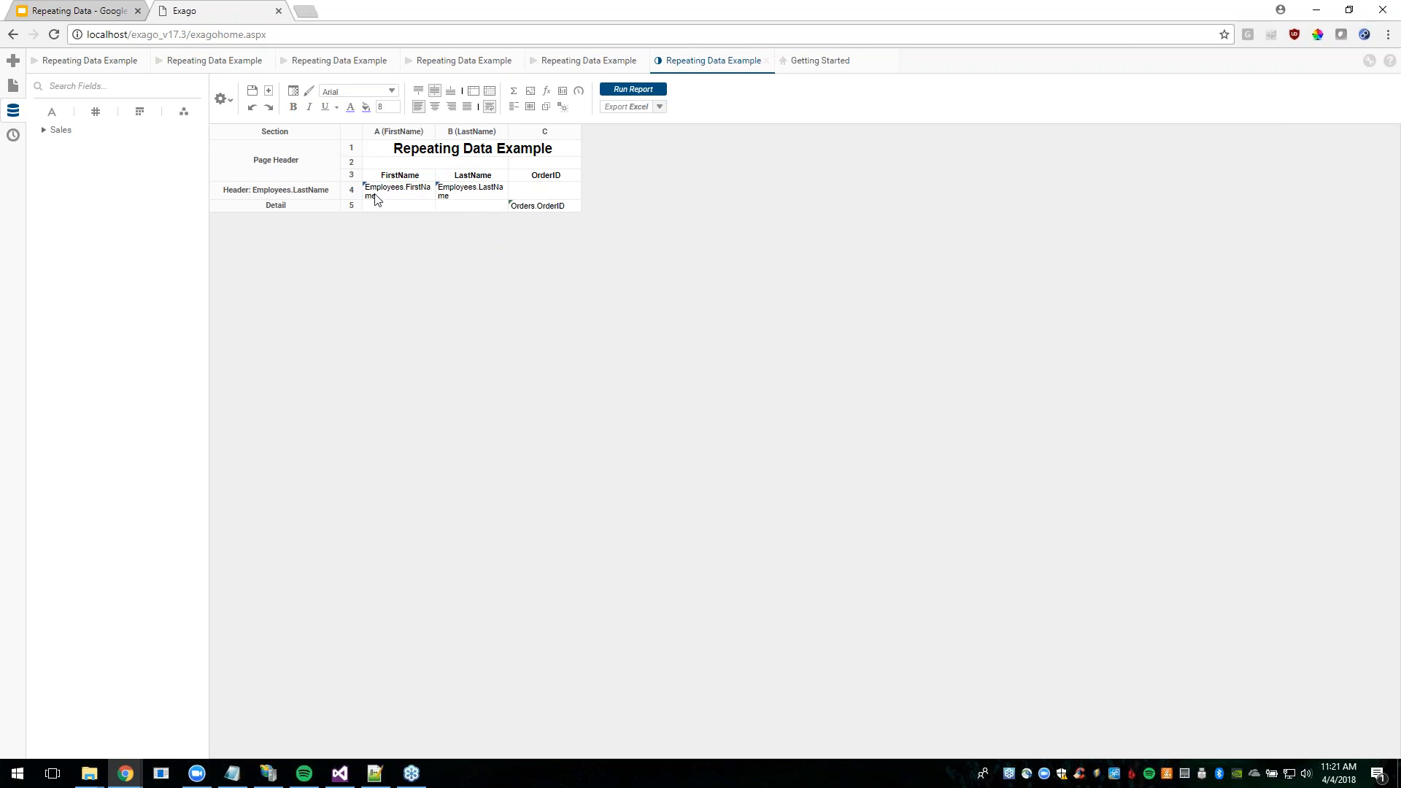
Insert a row after row 4 in the group header and remove the FirstName and LastName labels from the page header.
right_click(356, 188)
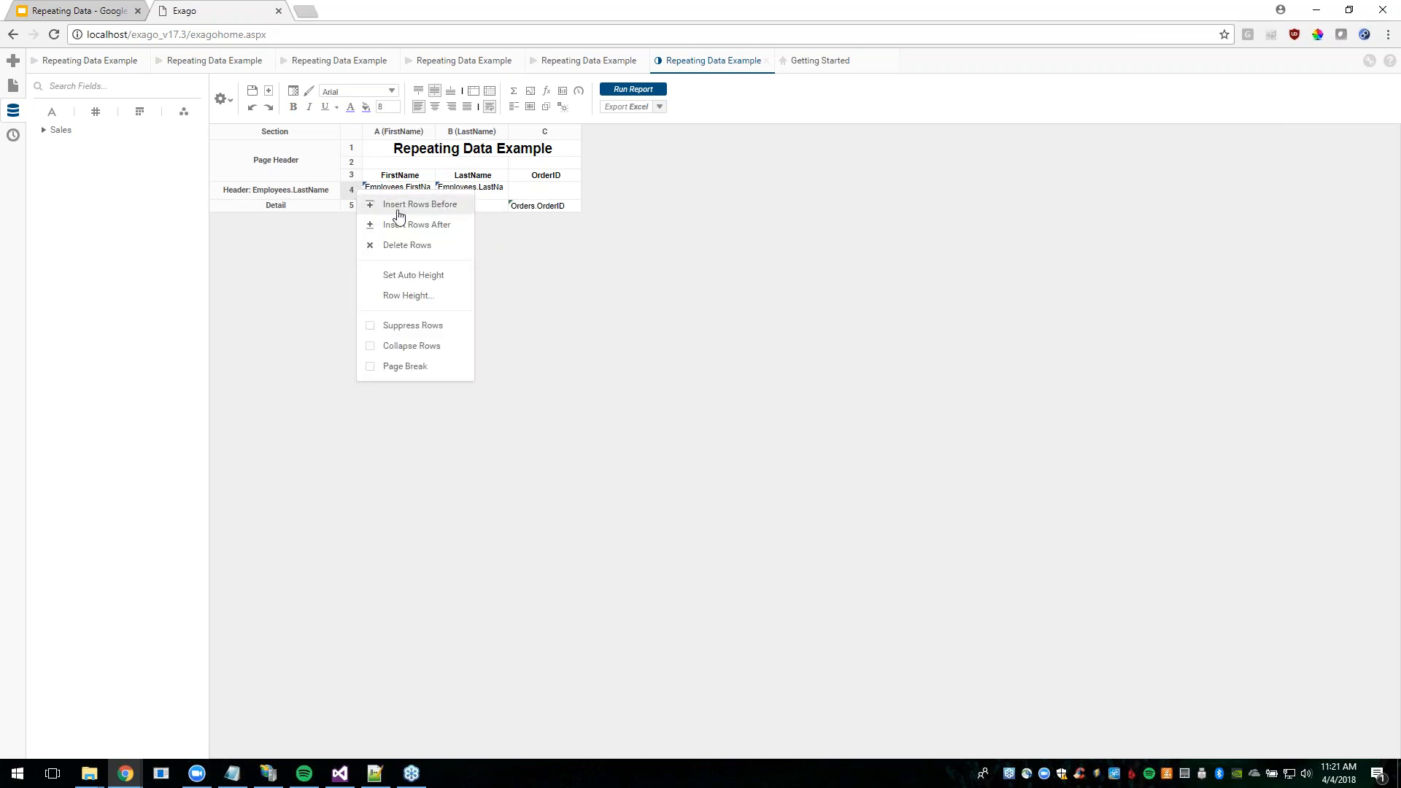
click(316, 248)
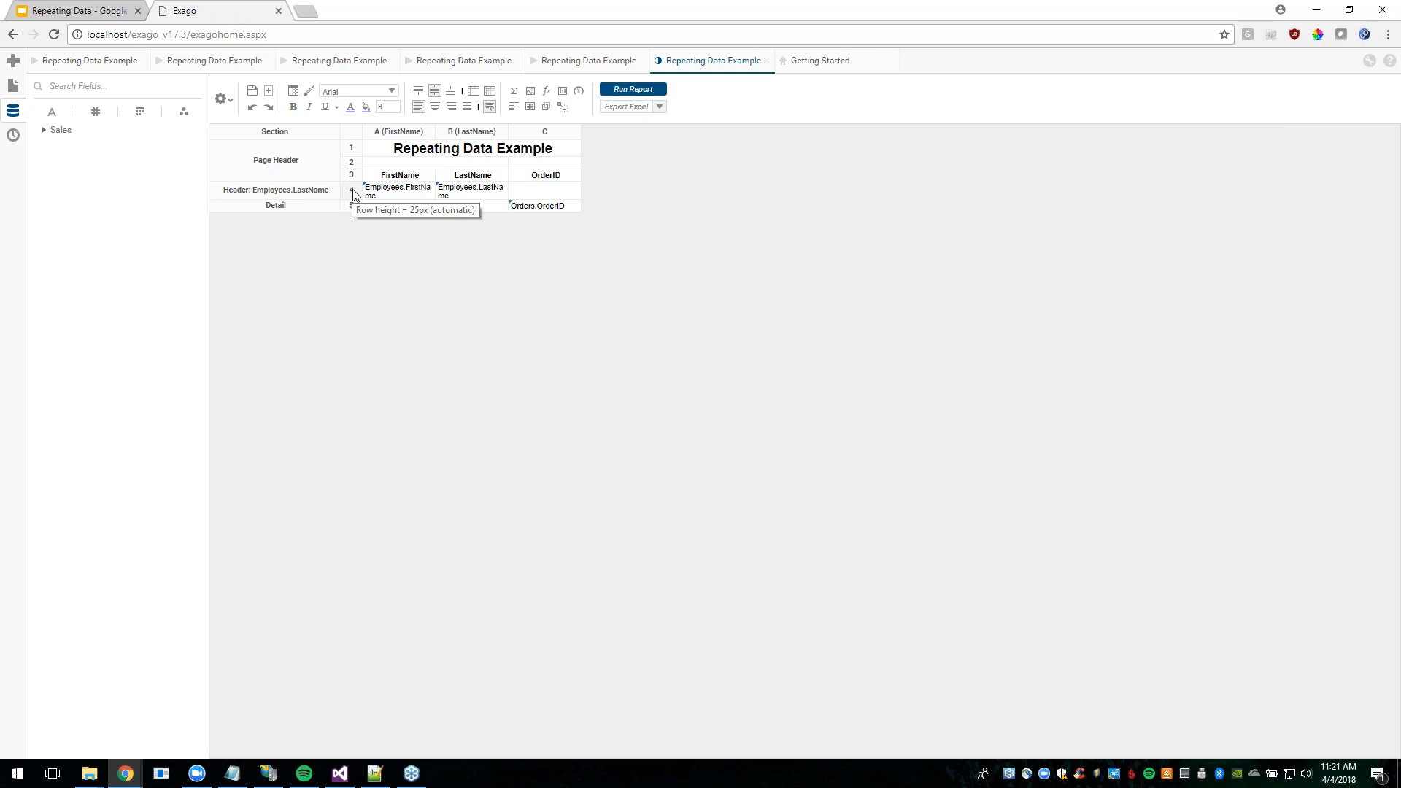
right_click(353, 190)
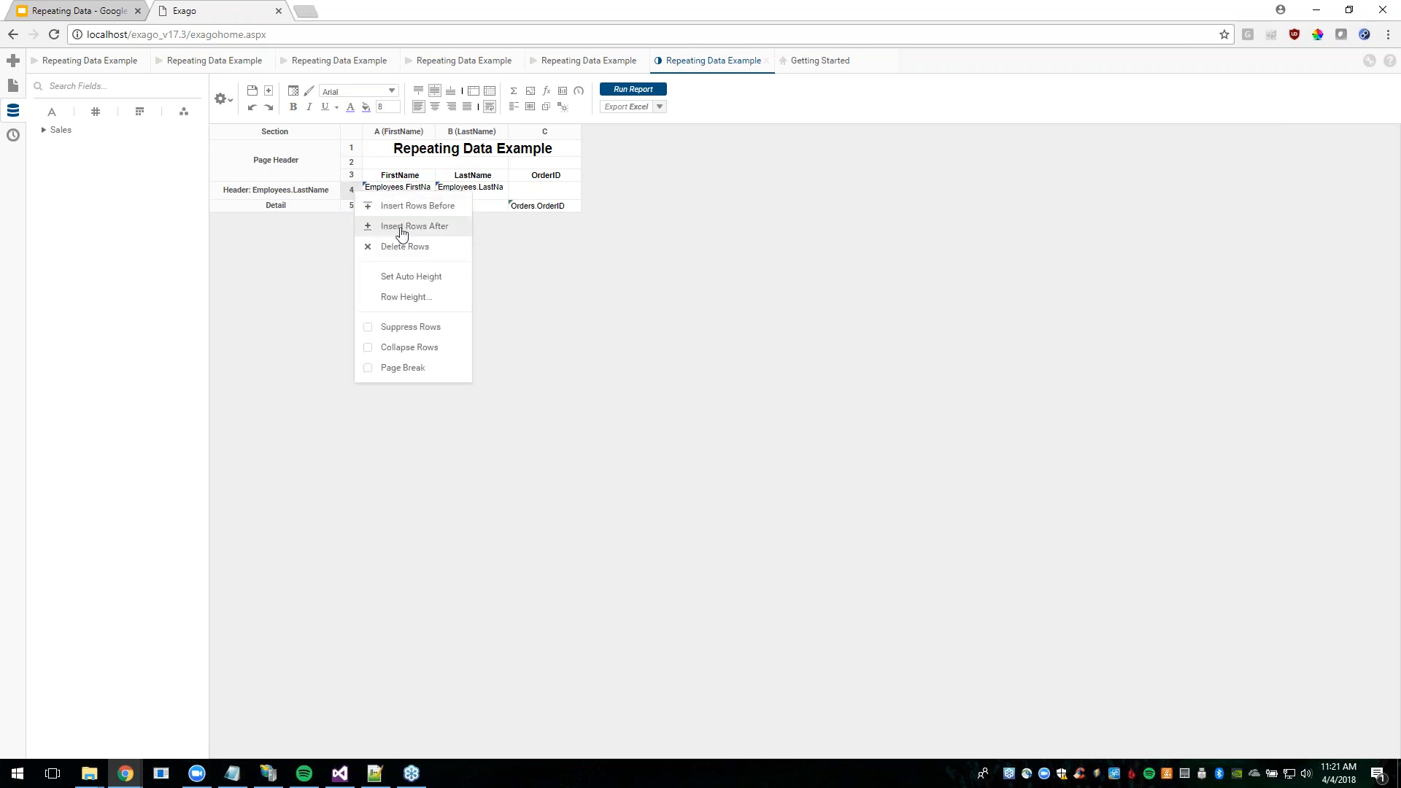
click(442, 228)
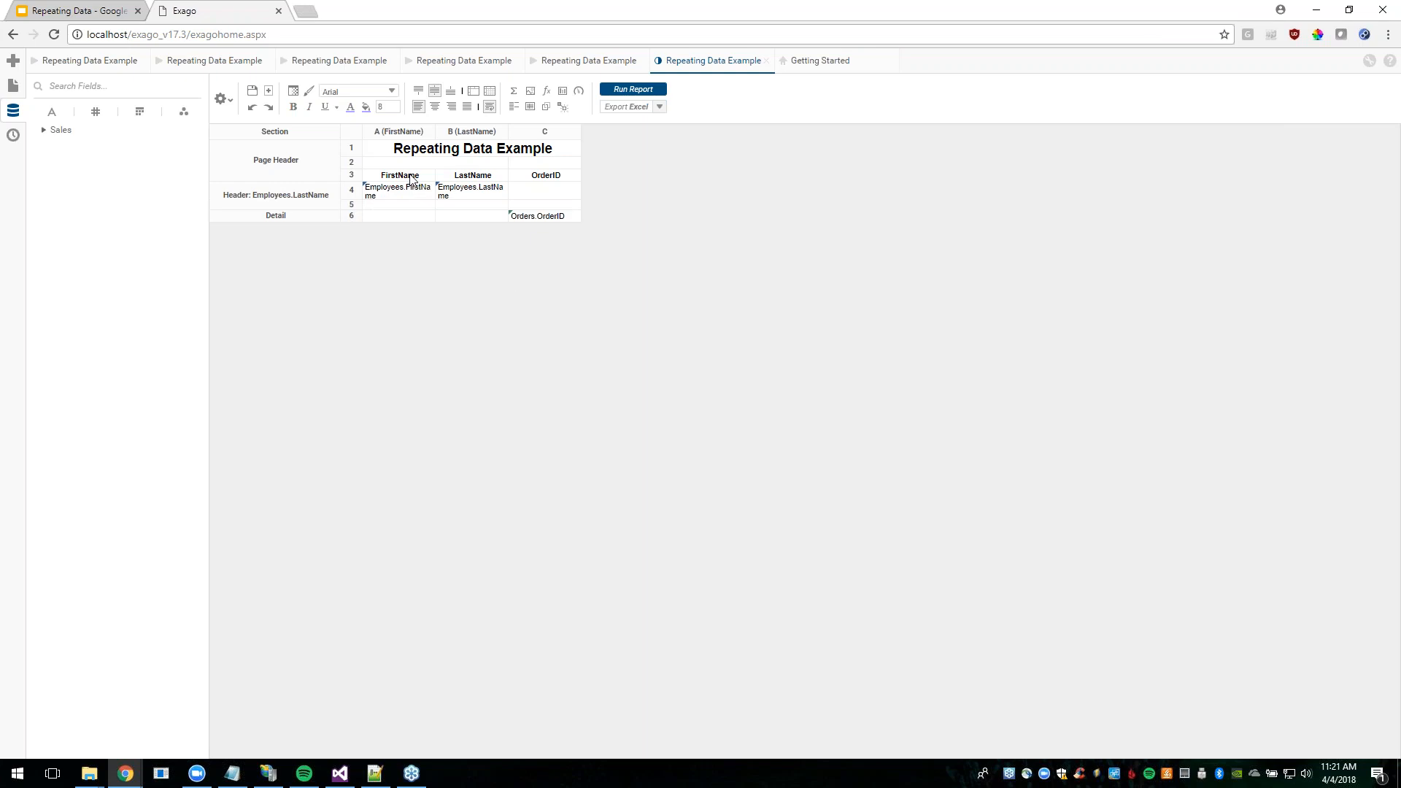
drag(411, 178, 438, 313)
drag(483, 181, 503, 288)
Move the OrderID label to cell A5 and the Orders.OrderID field to A6, and delete the empty column C.
drag(547, 183, 401, 205)
drag(549, 217, 403, 218)
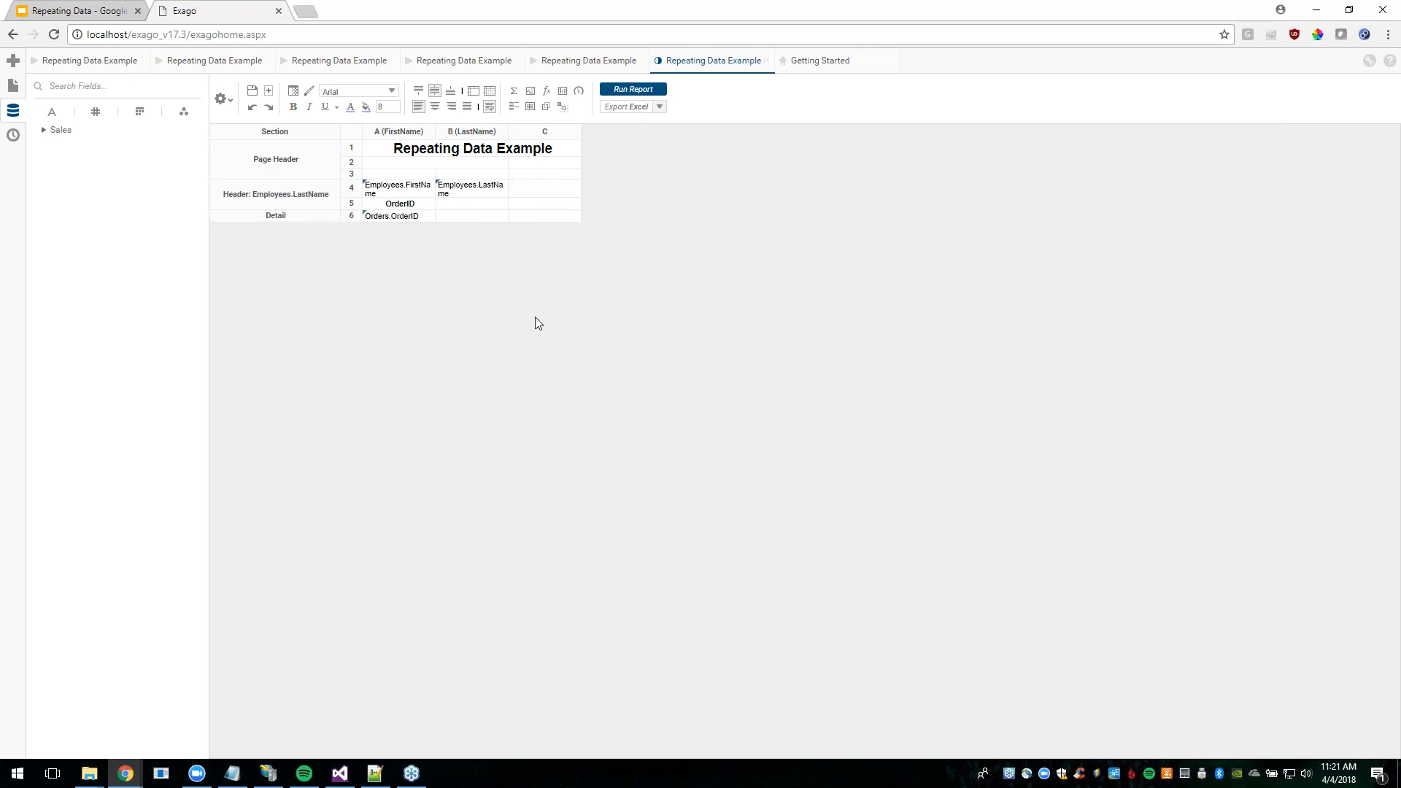
click(567, 136)
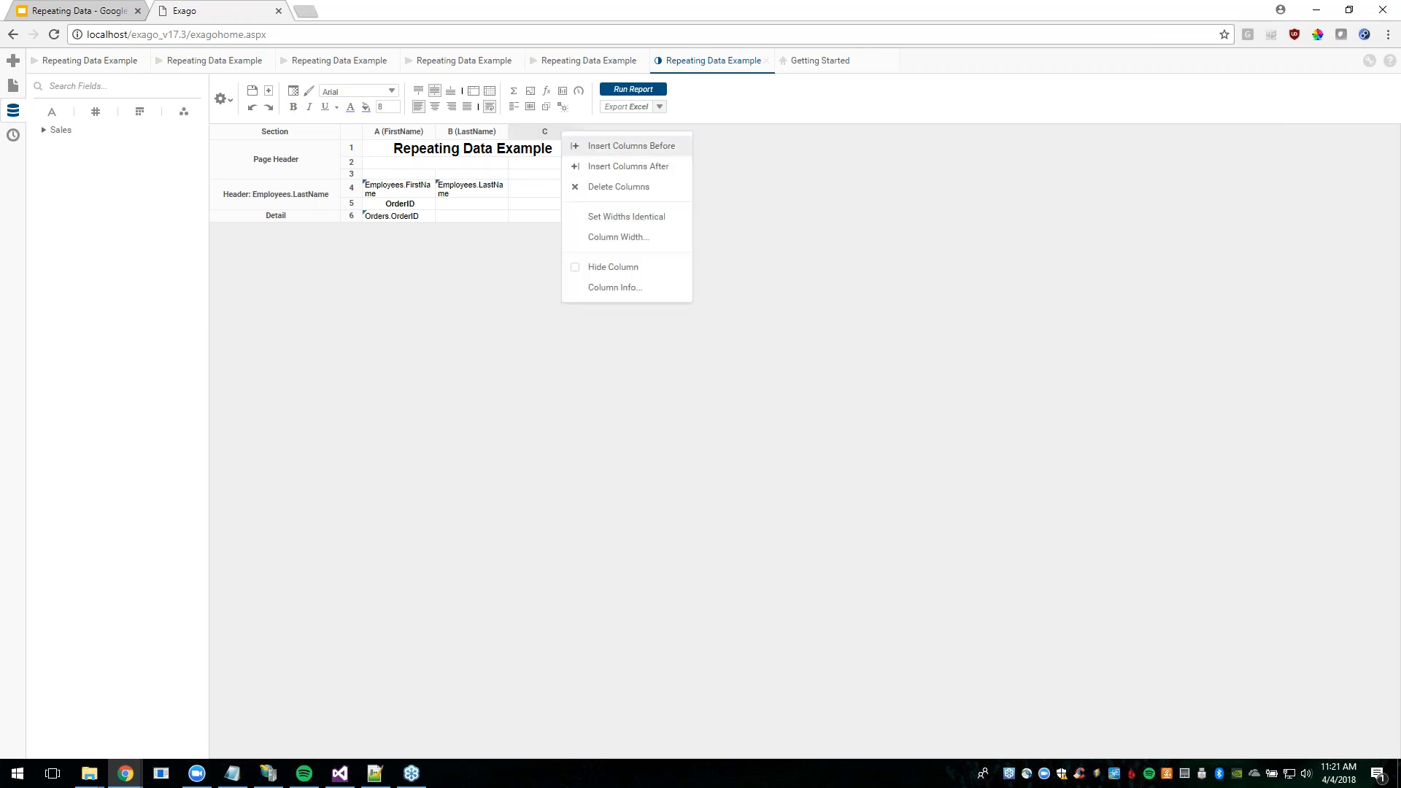
click(605, 185)
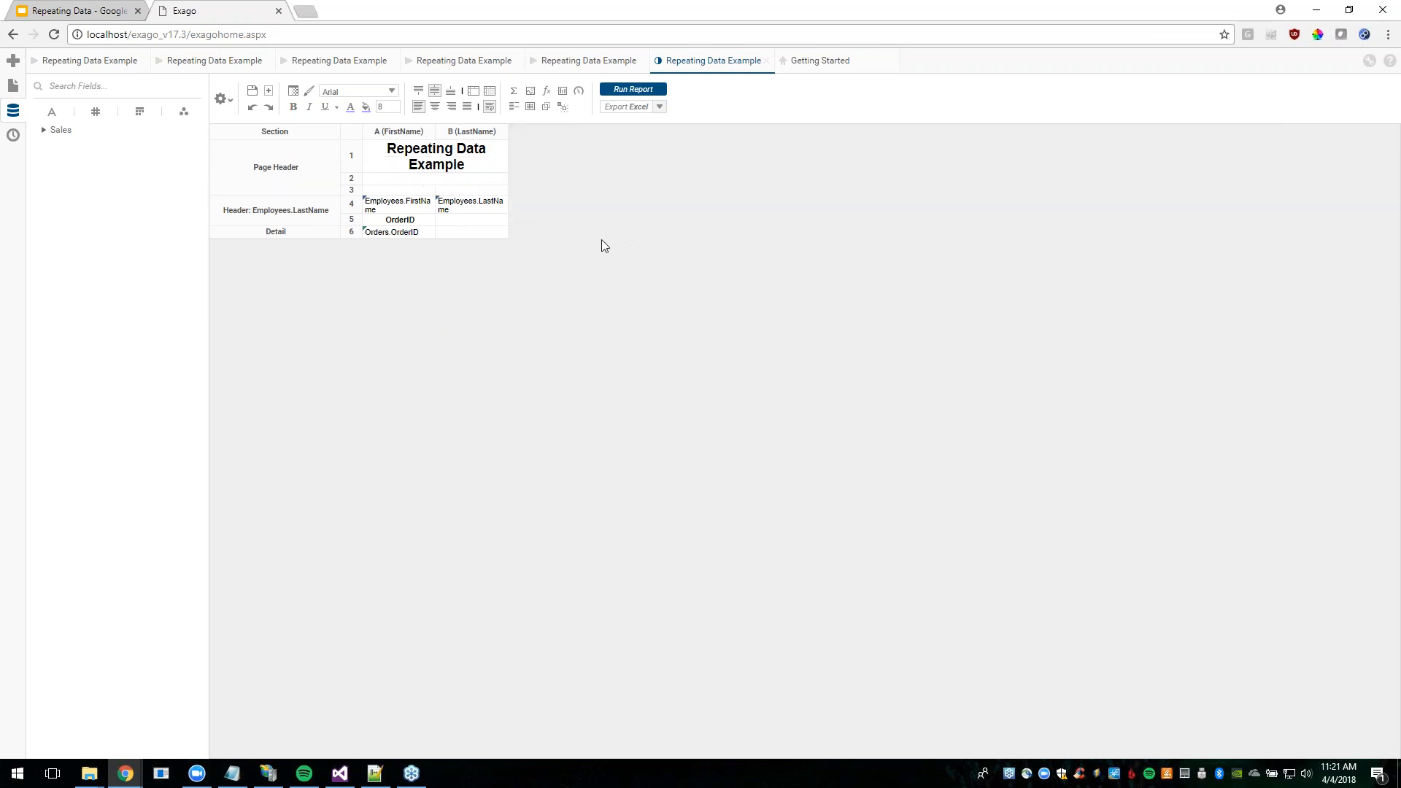
Format the FirstName and LastName fields in the group header as bold, size 9, centered, with a light cyan background.
click(403, 208)
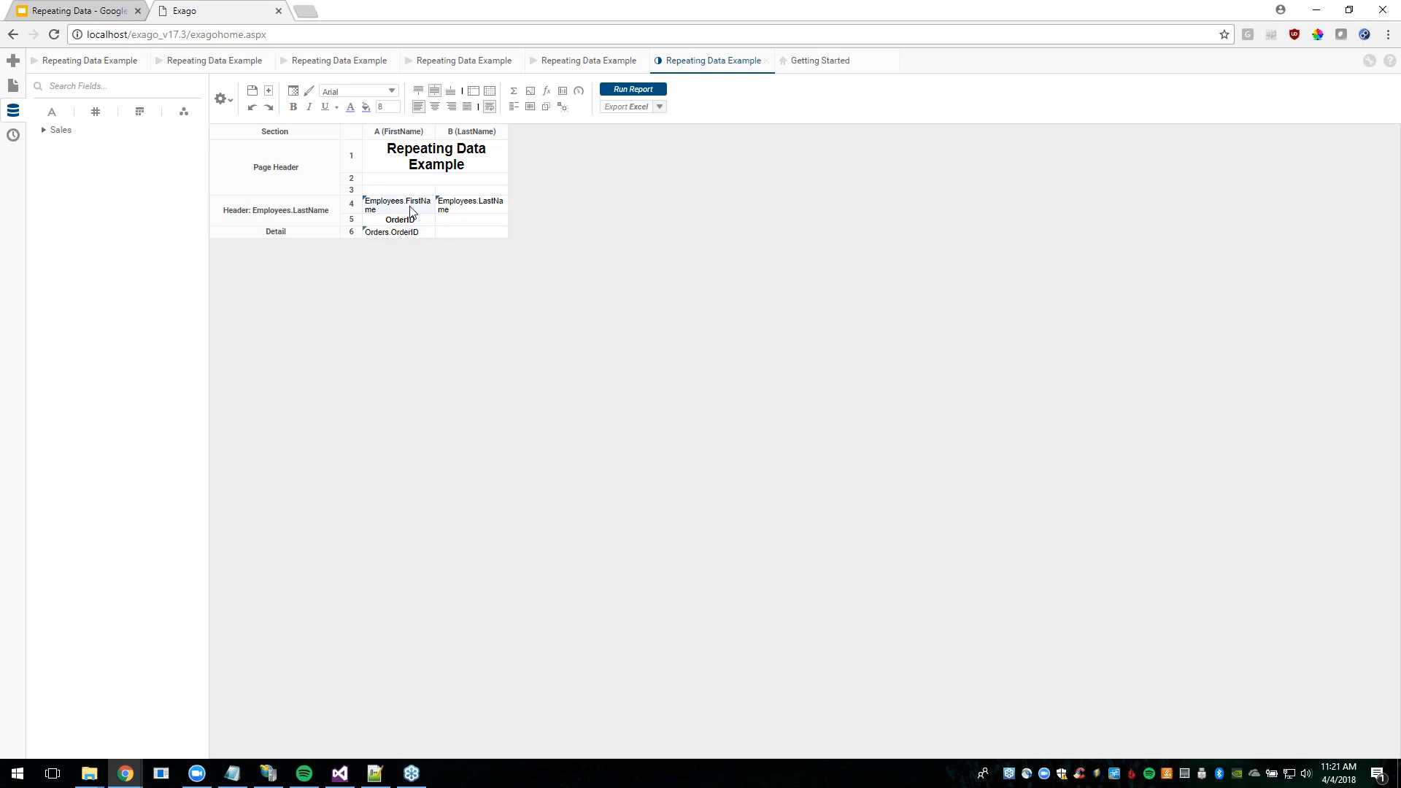
ctrl+click(477, 208)
click(292, 107)
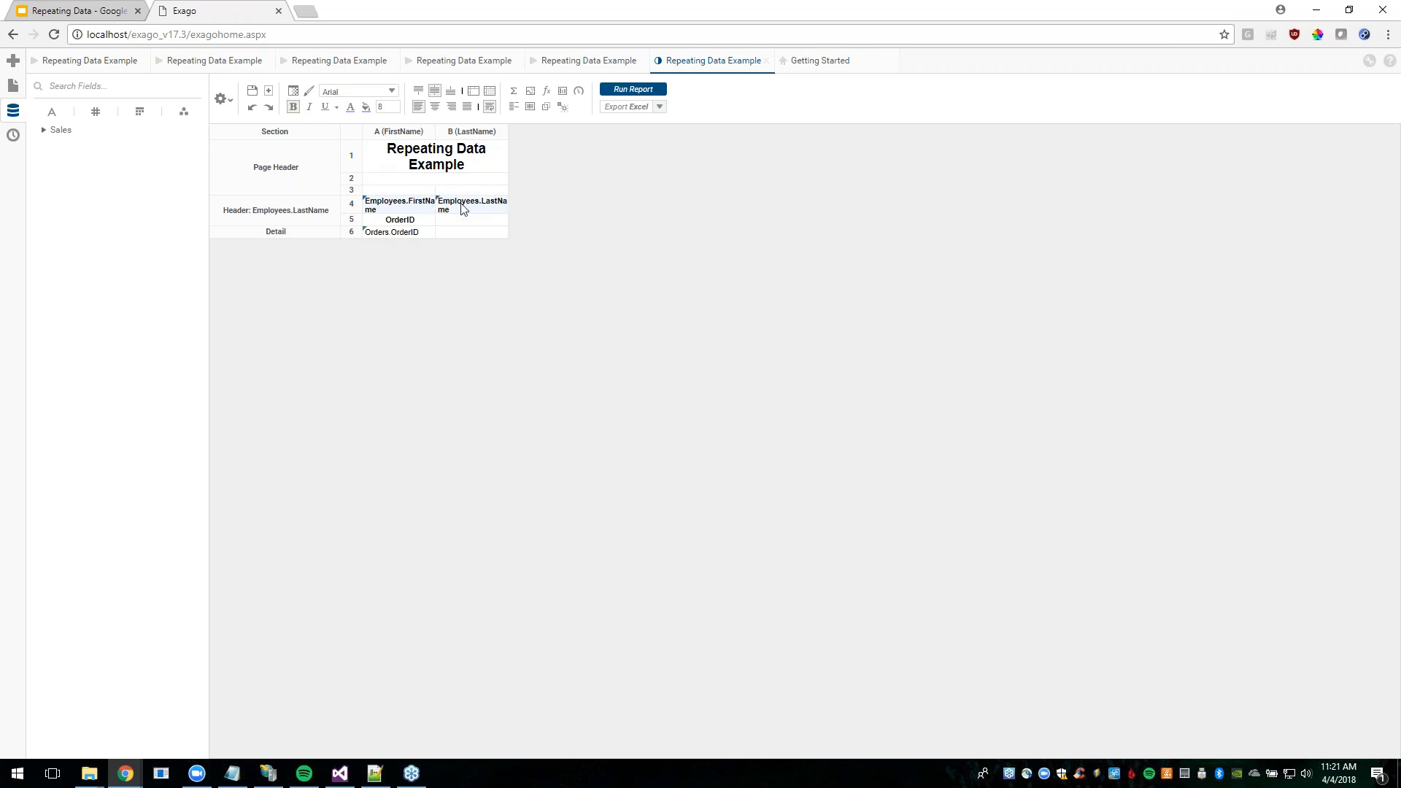
click(397, 104)
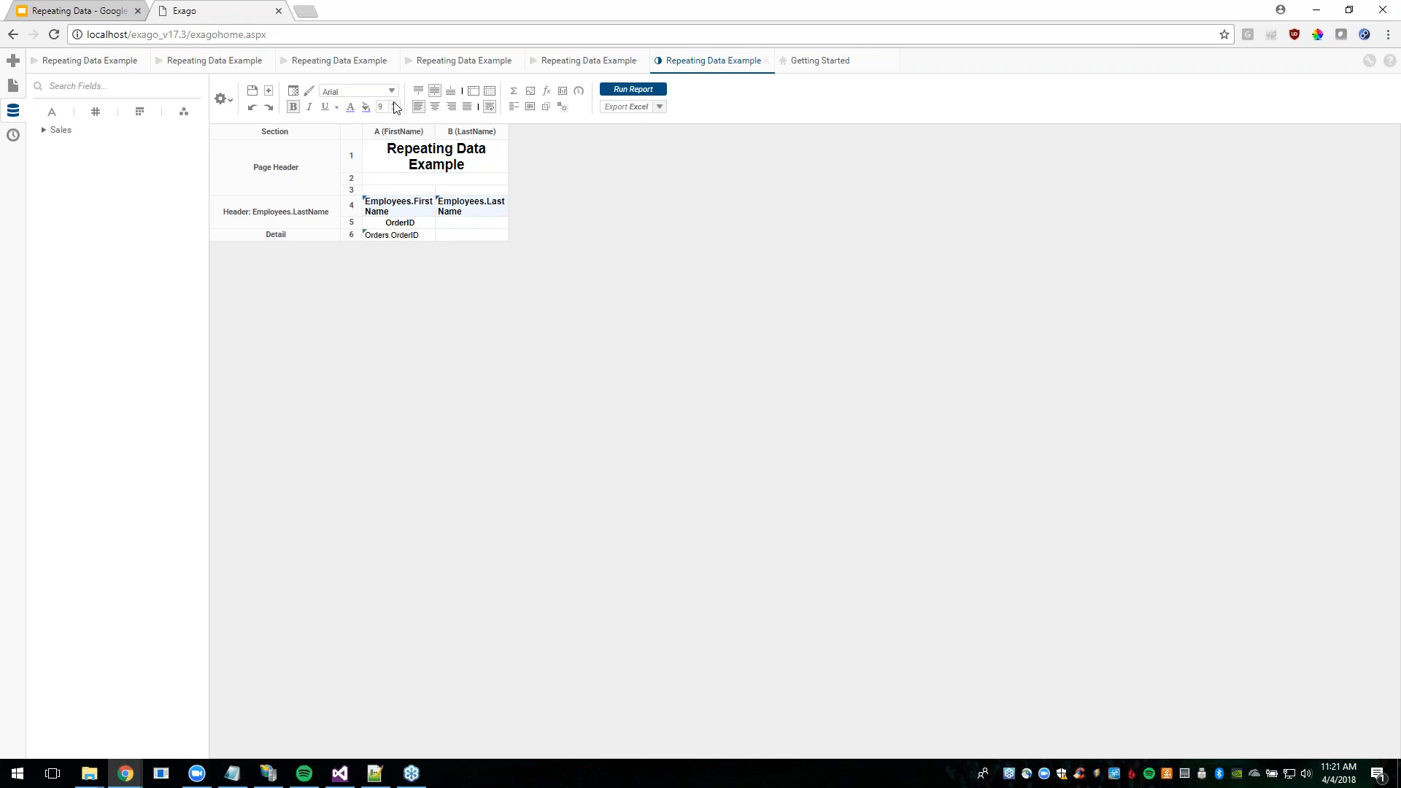
click(435, 106)
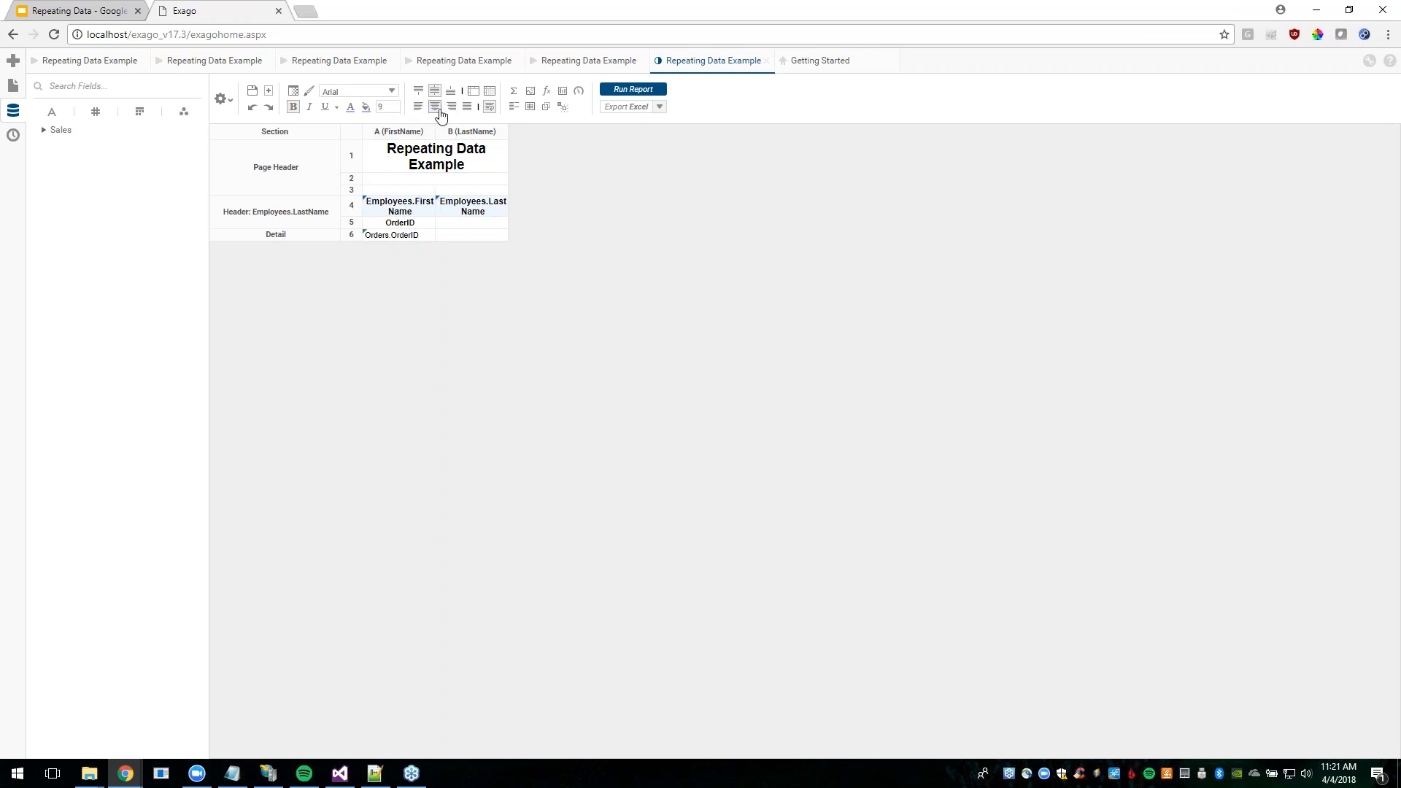
click(366, 106)
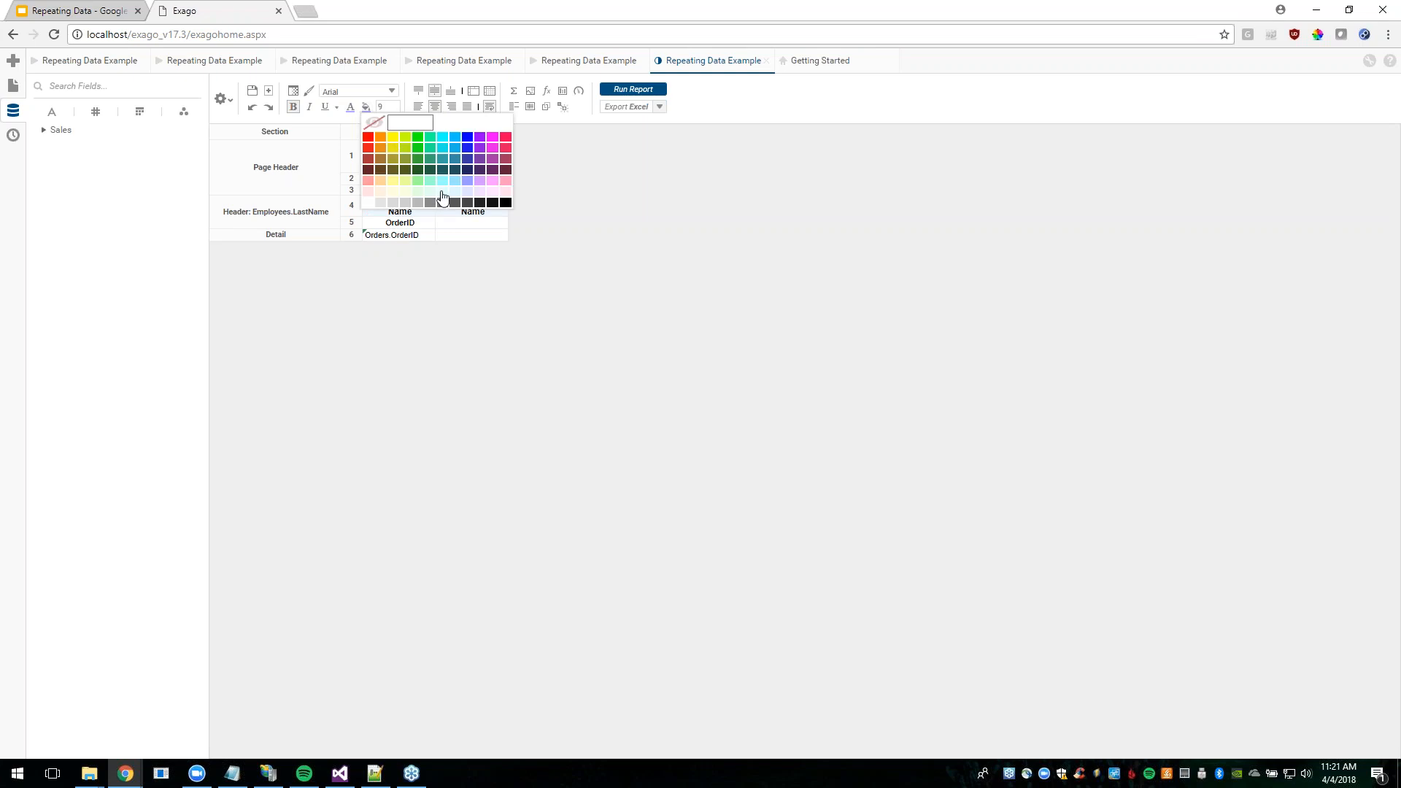
click(444, 198)
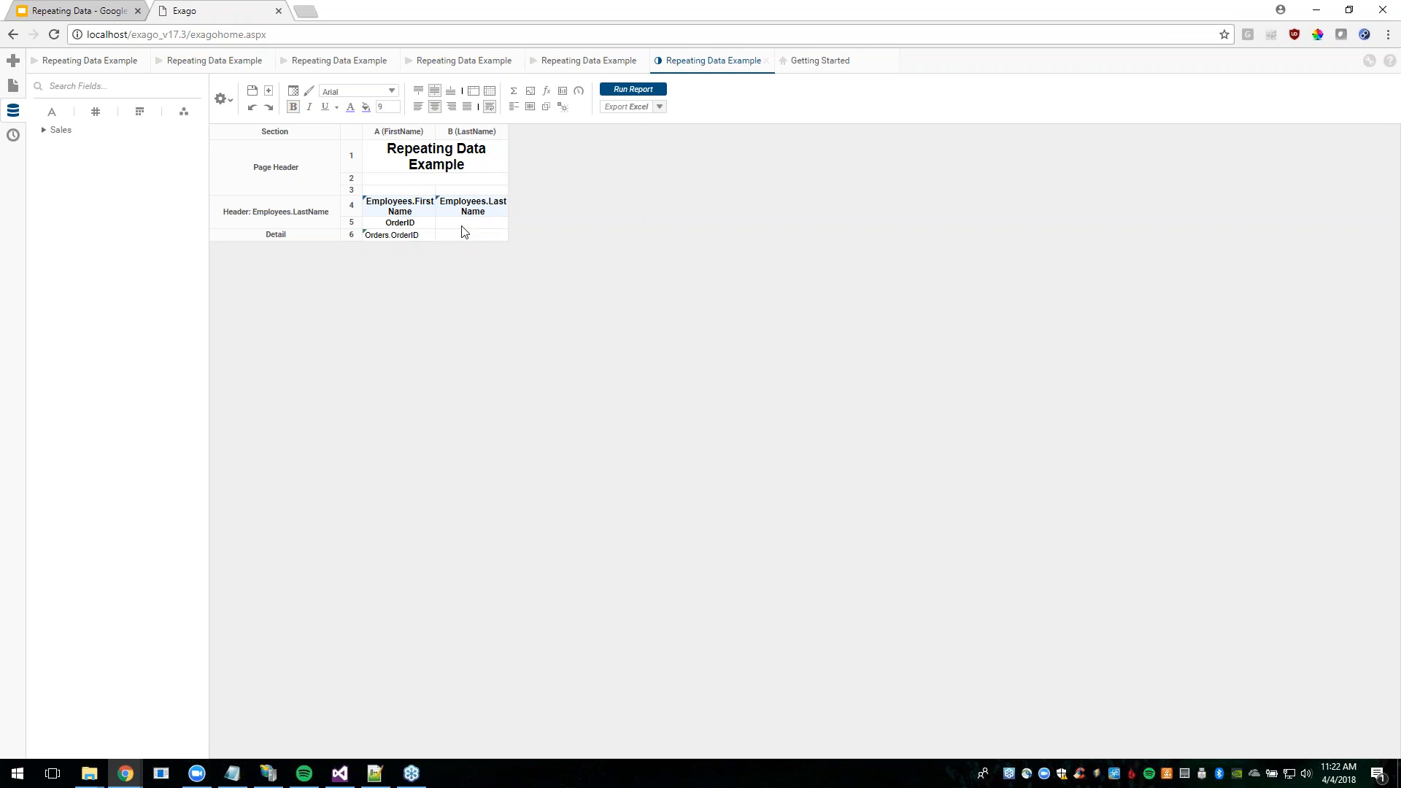
click(455, 228)
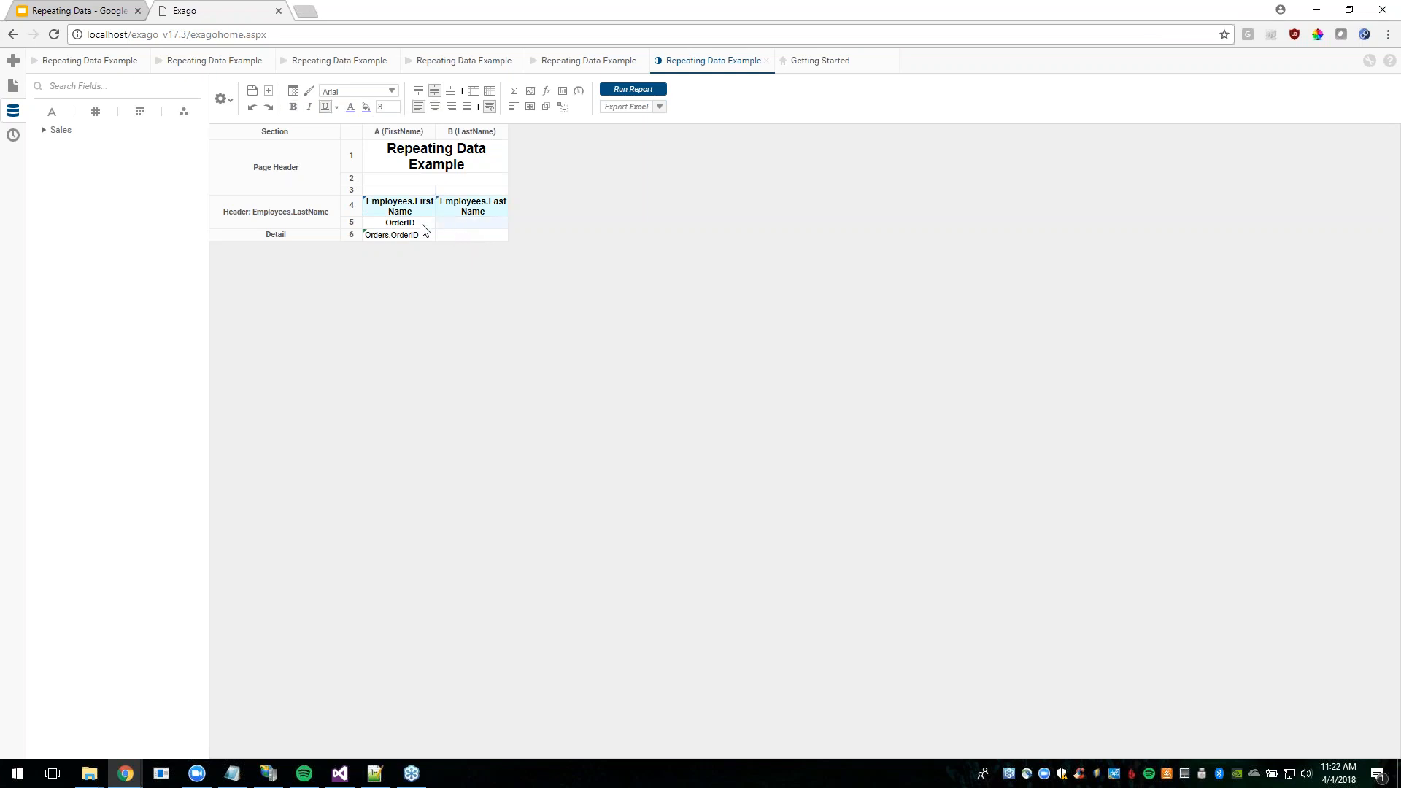
Apply alternate section shading to the Detail section, leaving the first color blank and setting the second to #CDCDCD.
right_click(319, 237)
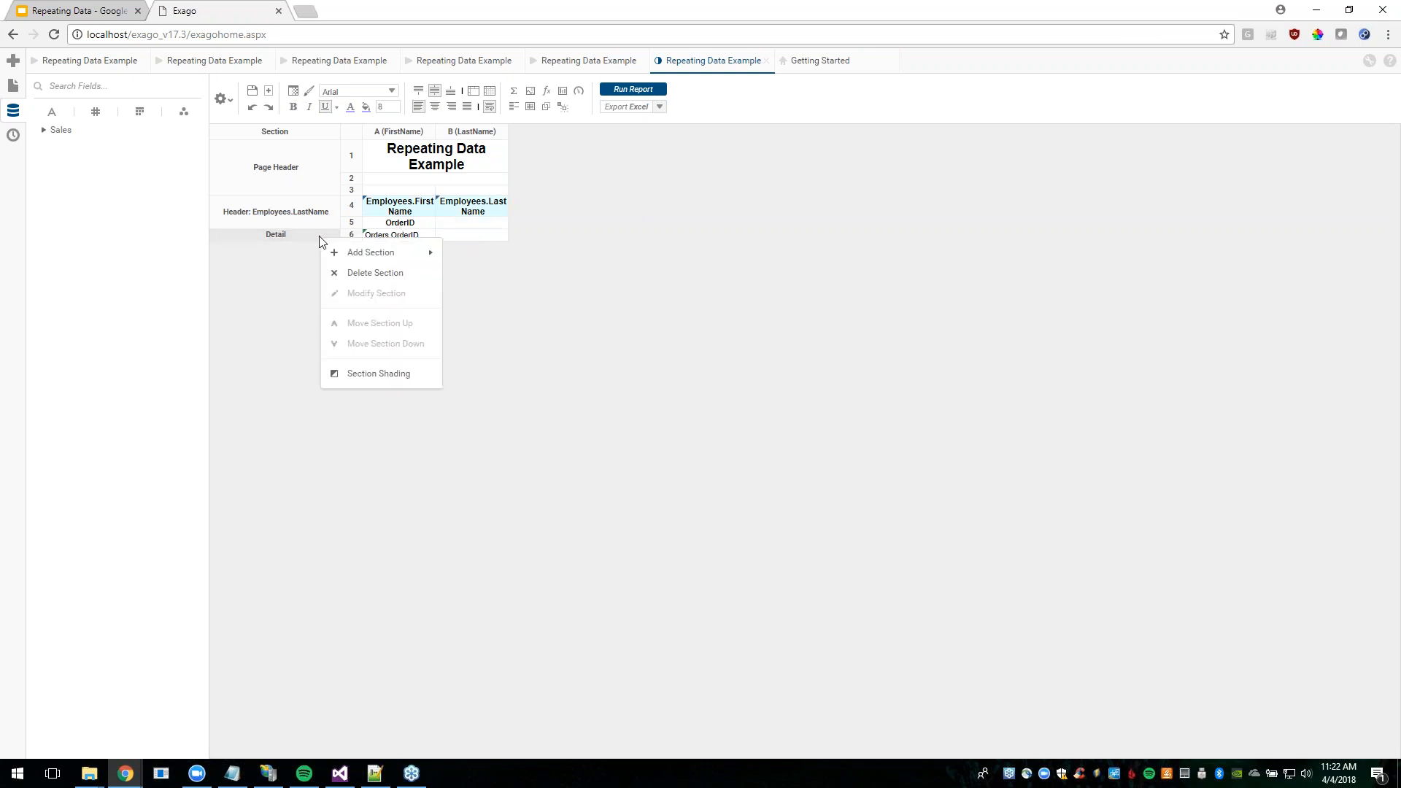
click(365, 373)
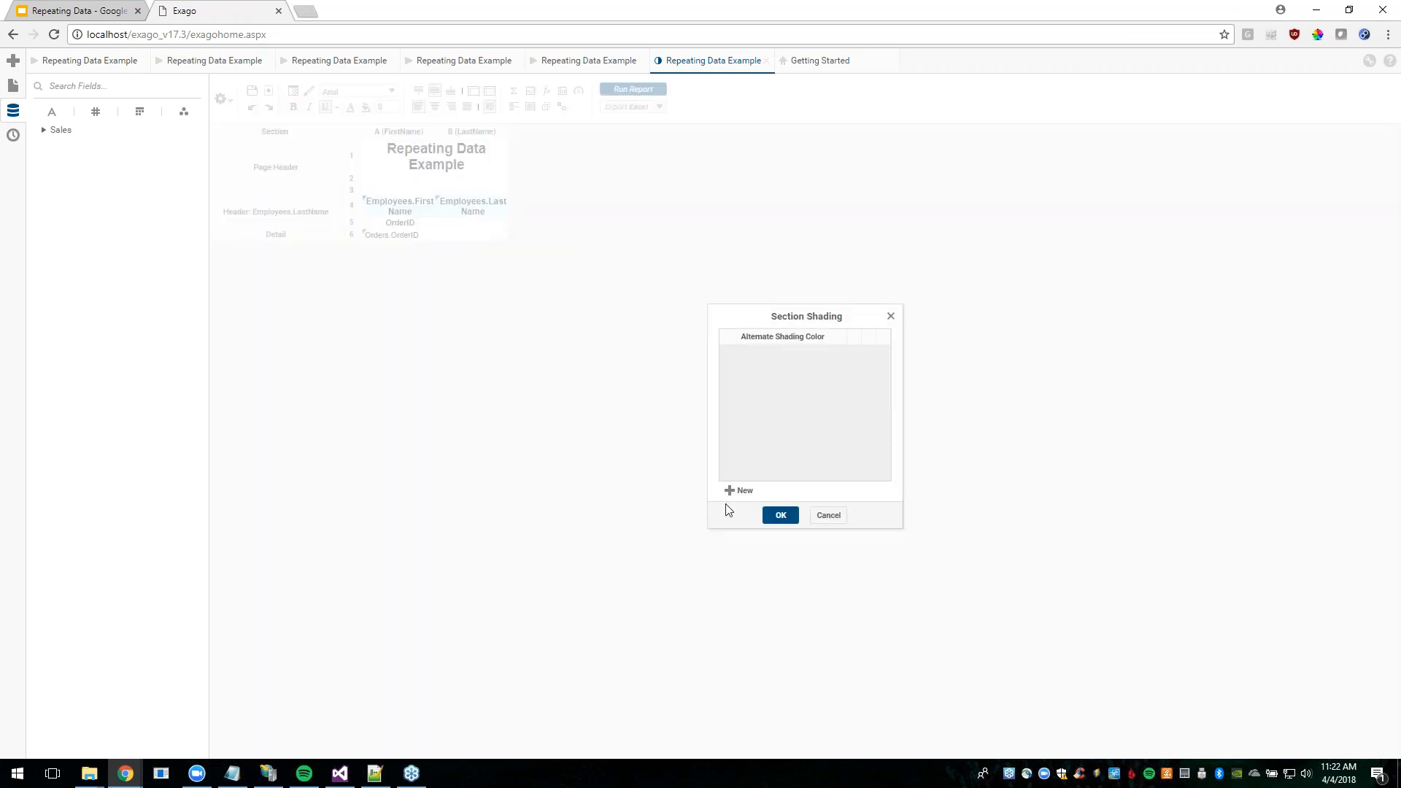
click(737, 490)
click(737, 490)
click(838, 366)
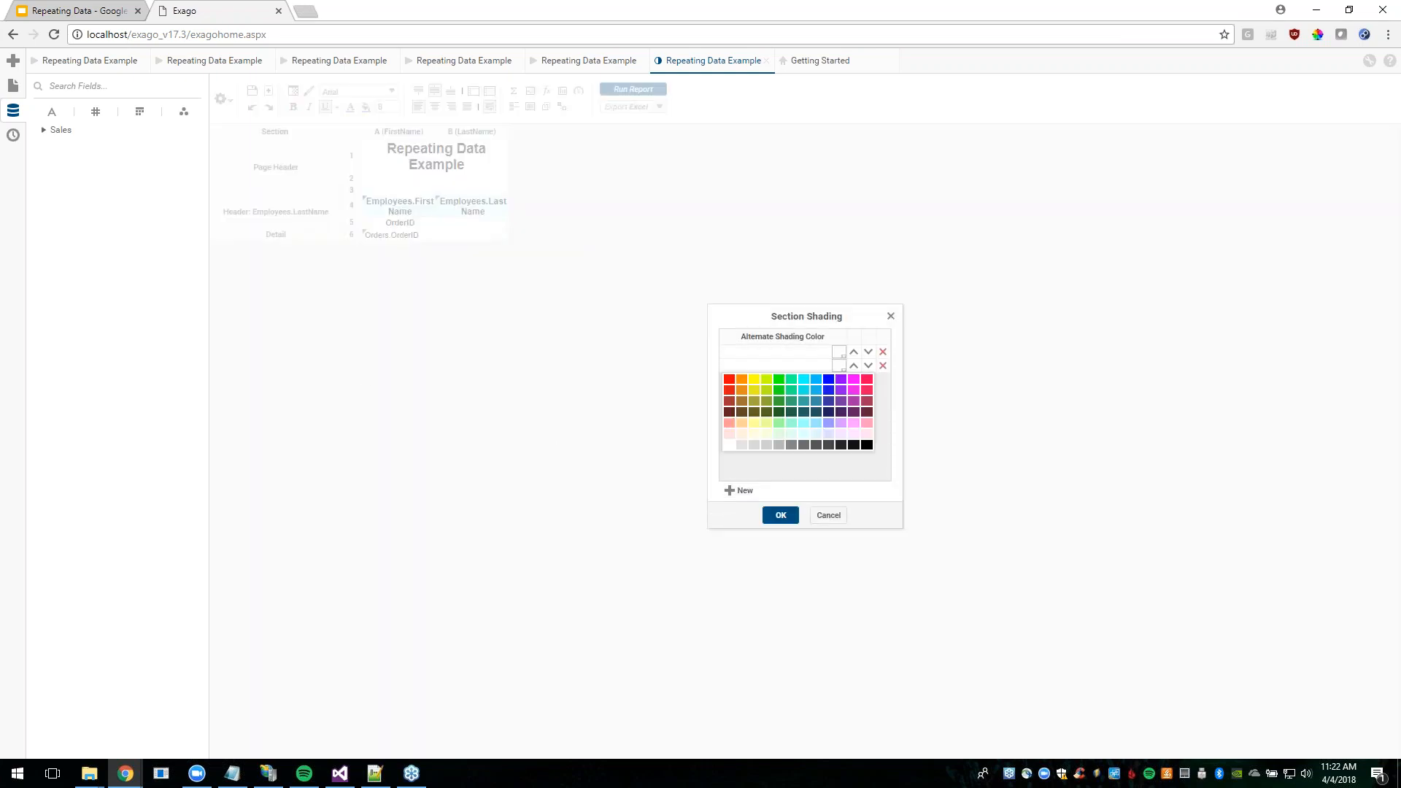
click(780, 445)
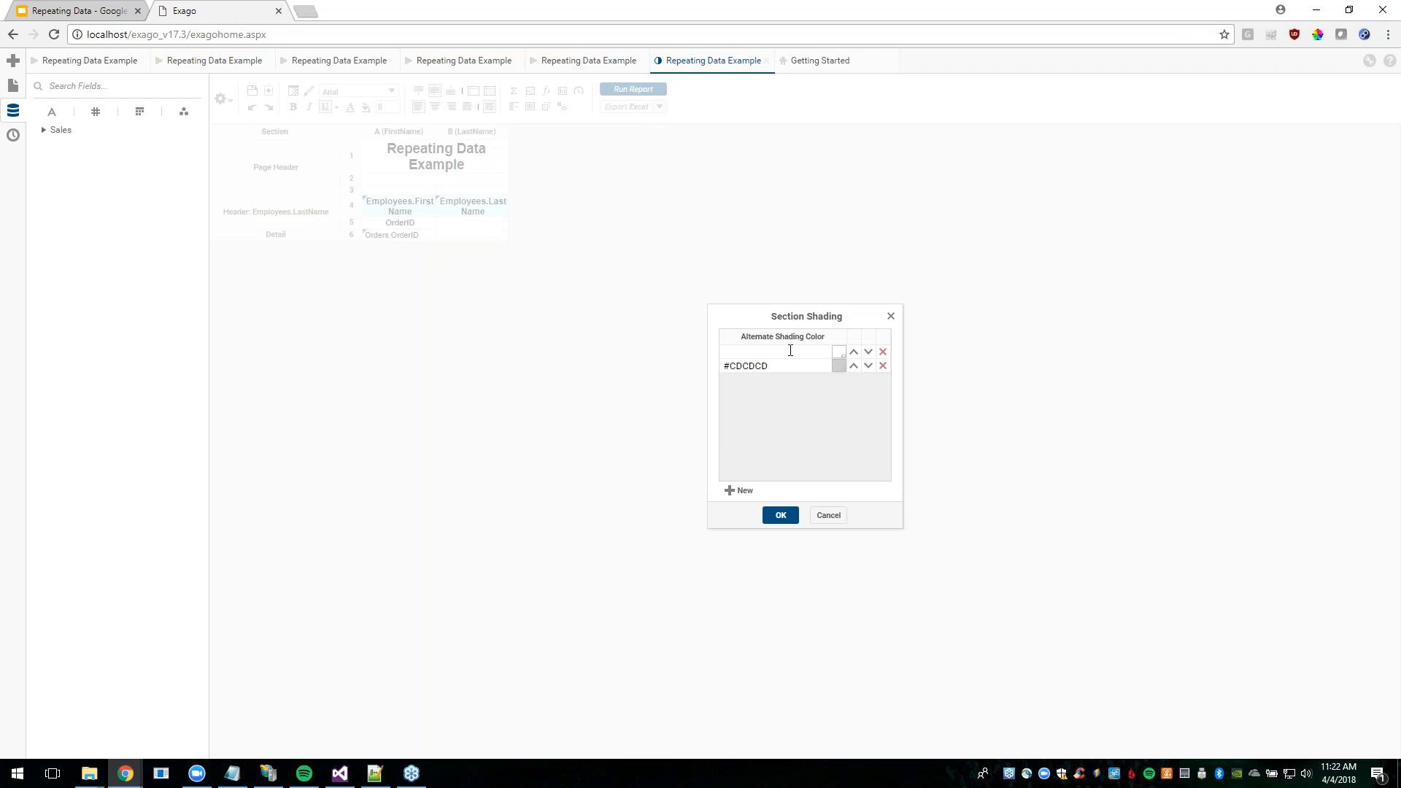
click(781, 516)
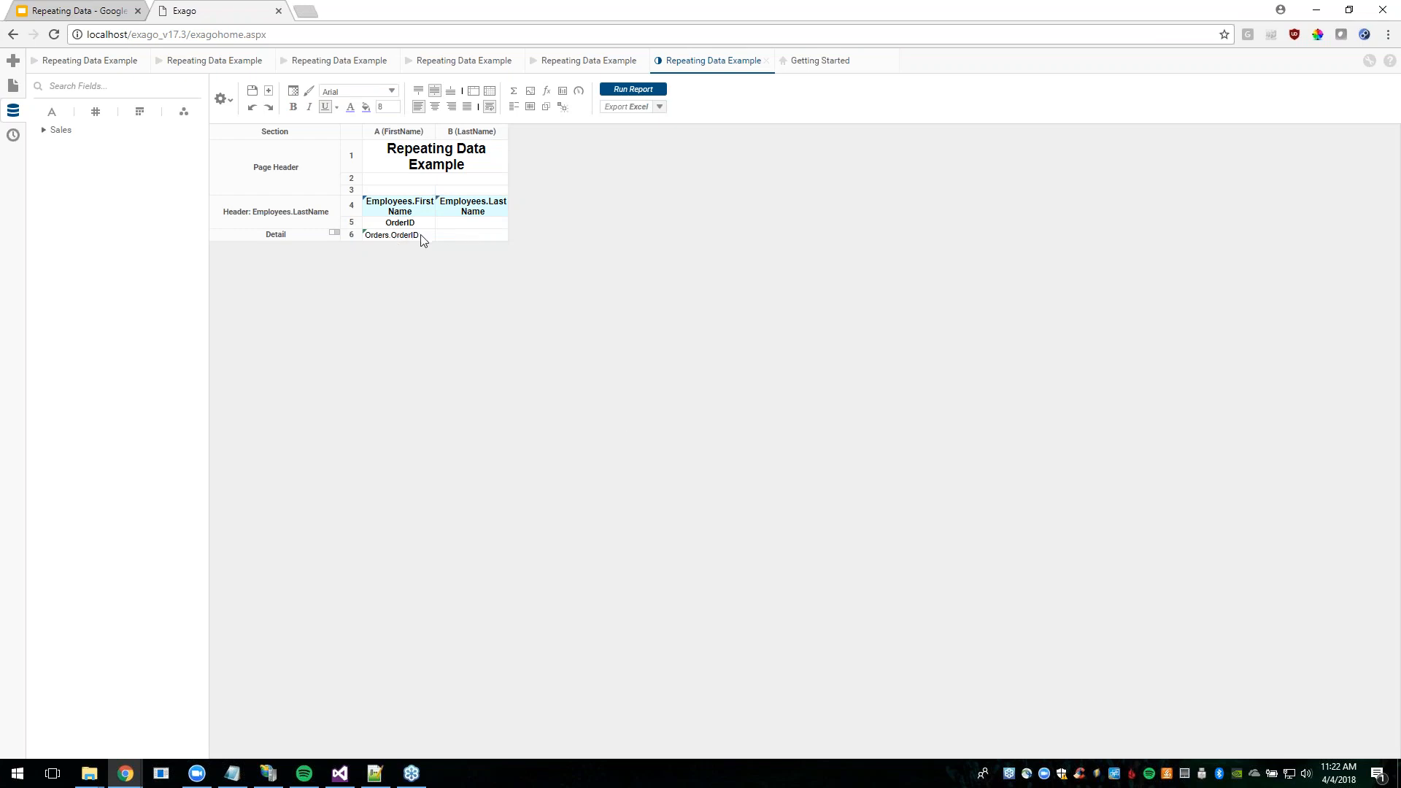
Merge columns A and B in both the OrderID label row and the Orders.OrderID row, and center the Orders.OrderID field.
drag(413, 226, 467, 232)
click(473, 95)
click(475, 96)
click(441, 240)
click(435, 108)
click(443, 309)
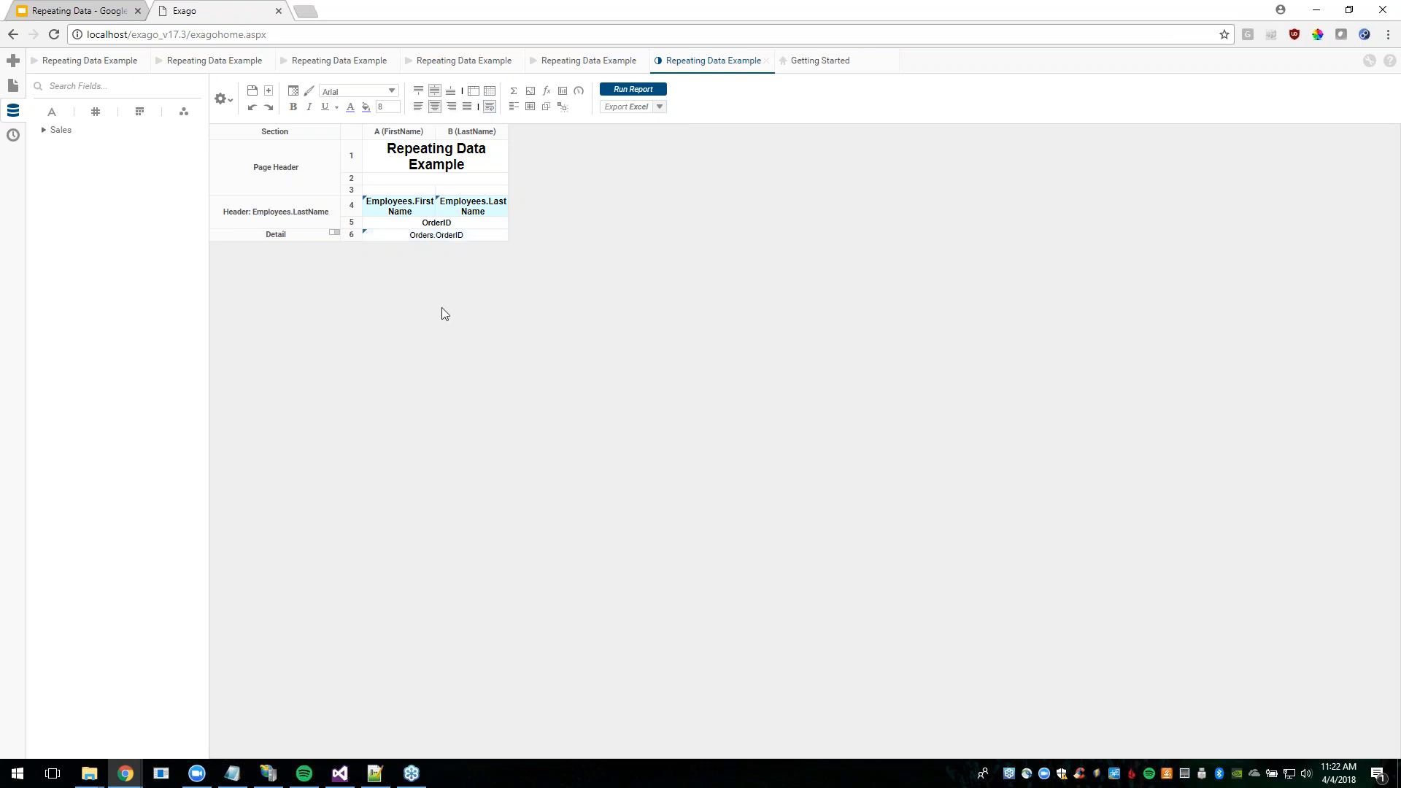
Turn on Collapse Rows for row 4, the employee name row in the LastName group header.
right_click(351, 214)
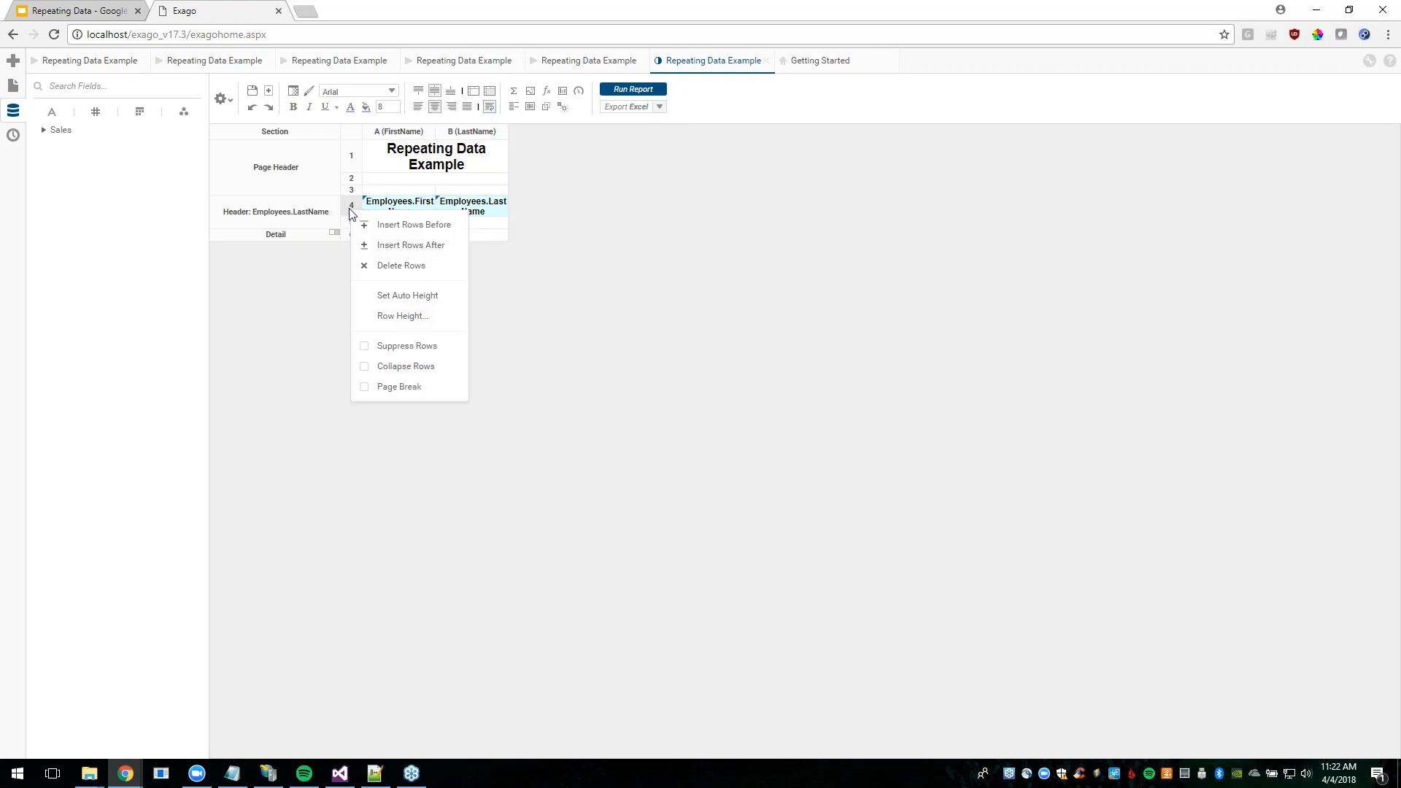
click(366, 369)
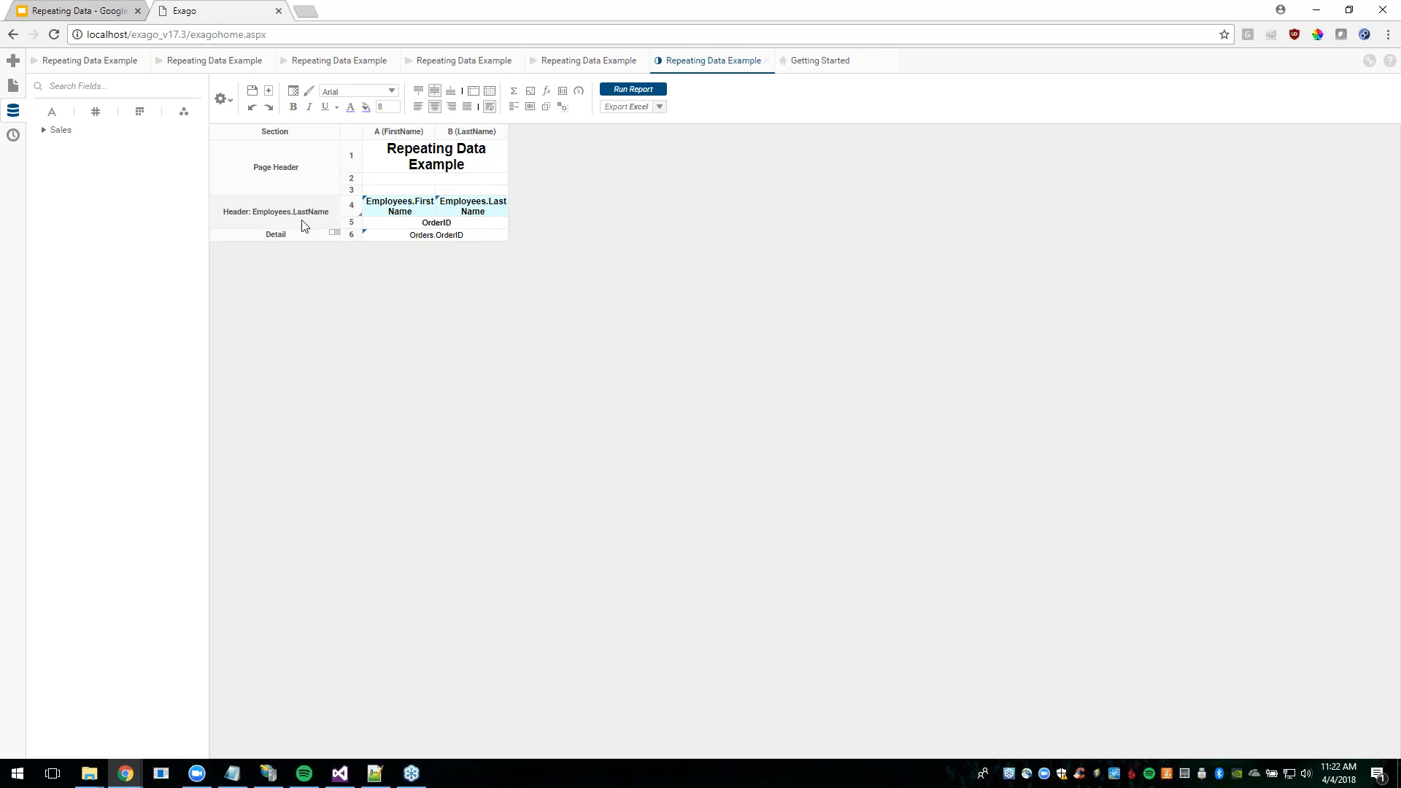
click(418, 225)
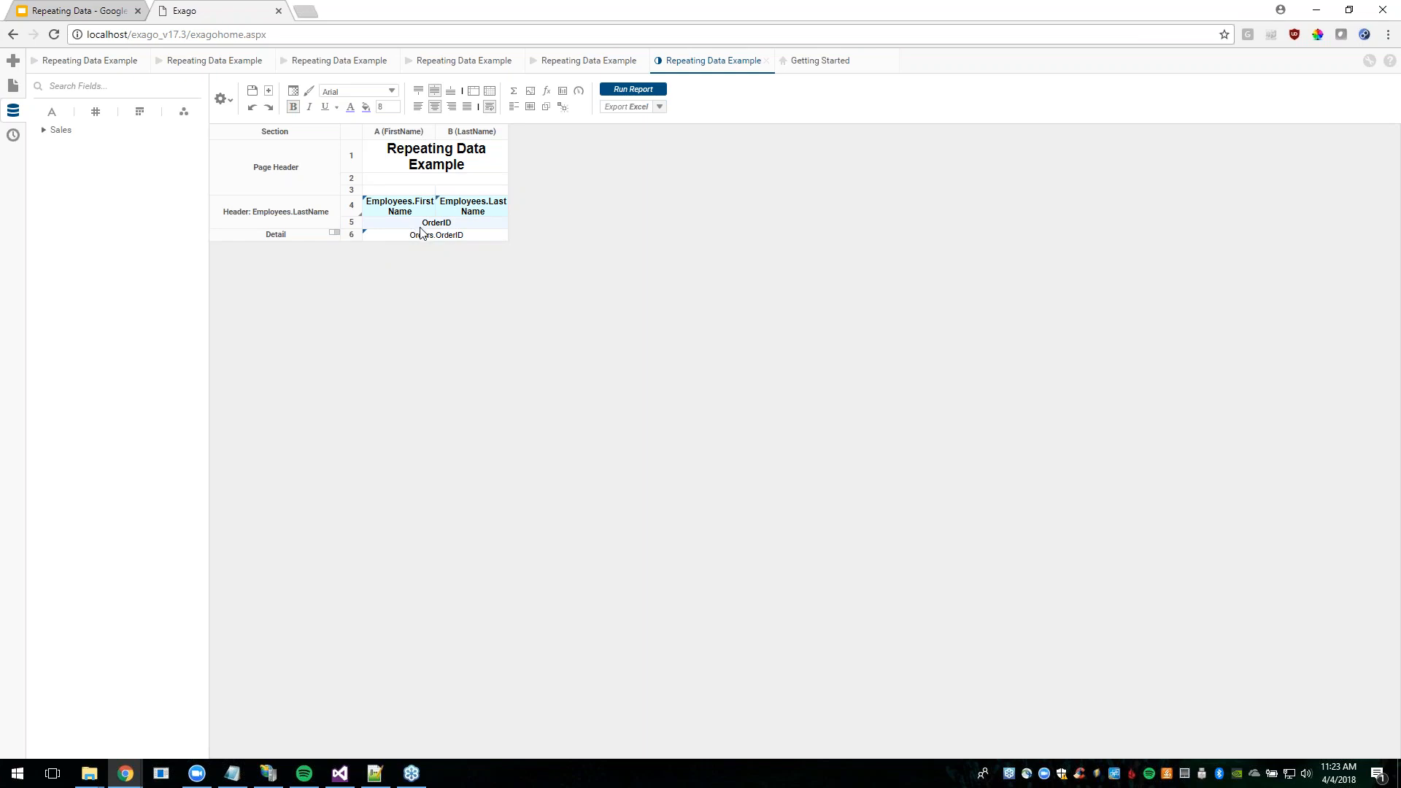
click(407, 214)
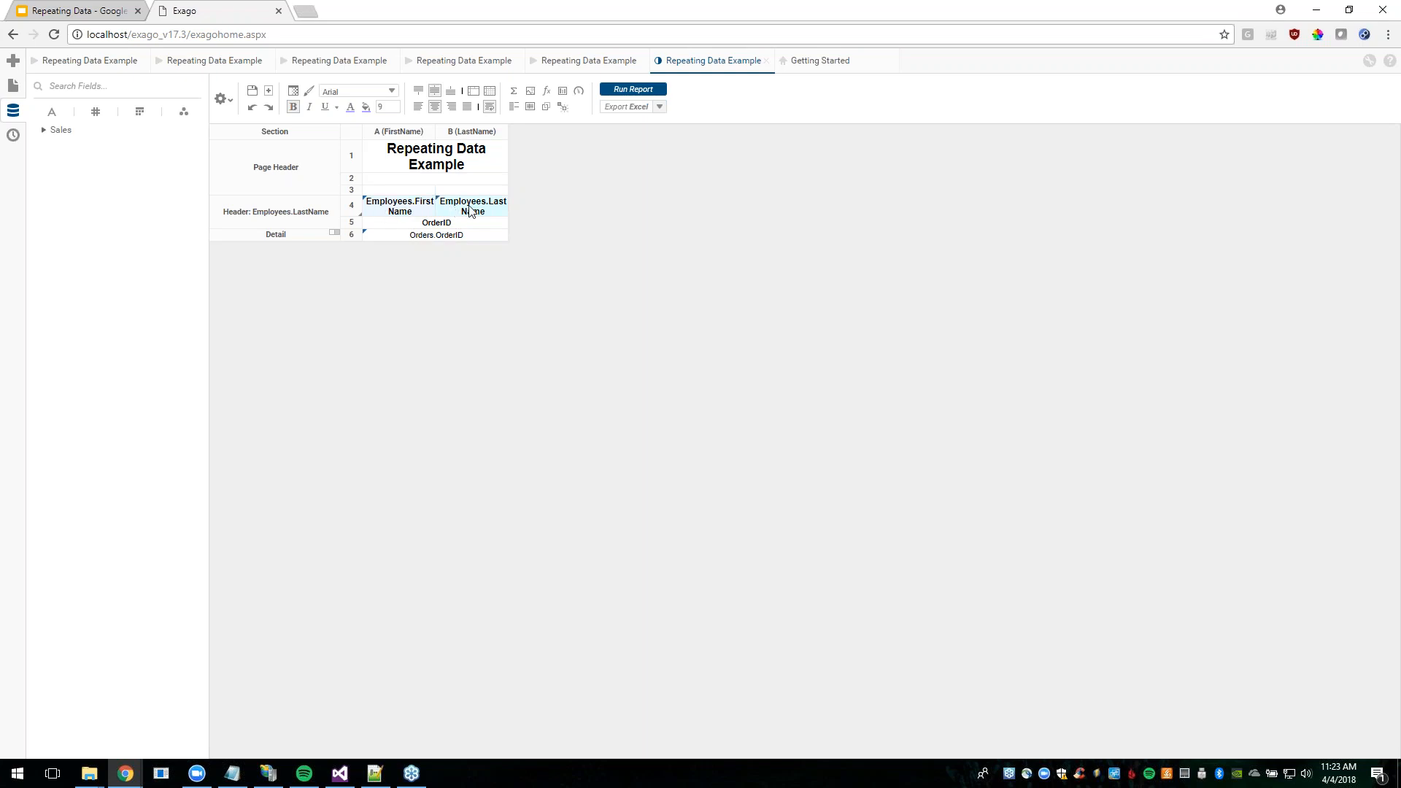
ctrl+click(483, 238)
Run the grouped report and compare its output with the first Repeating Data Example report's employee list.
click(635, 94)
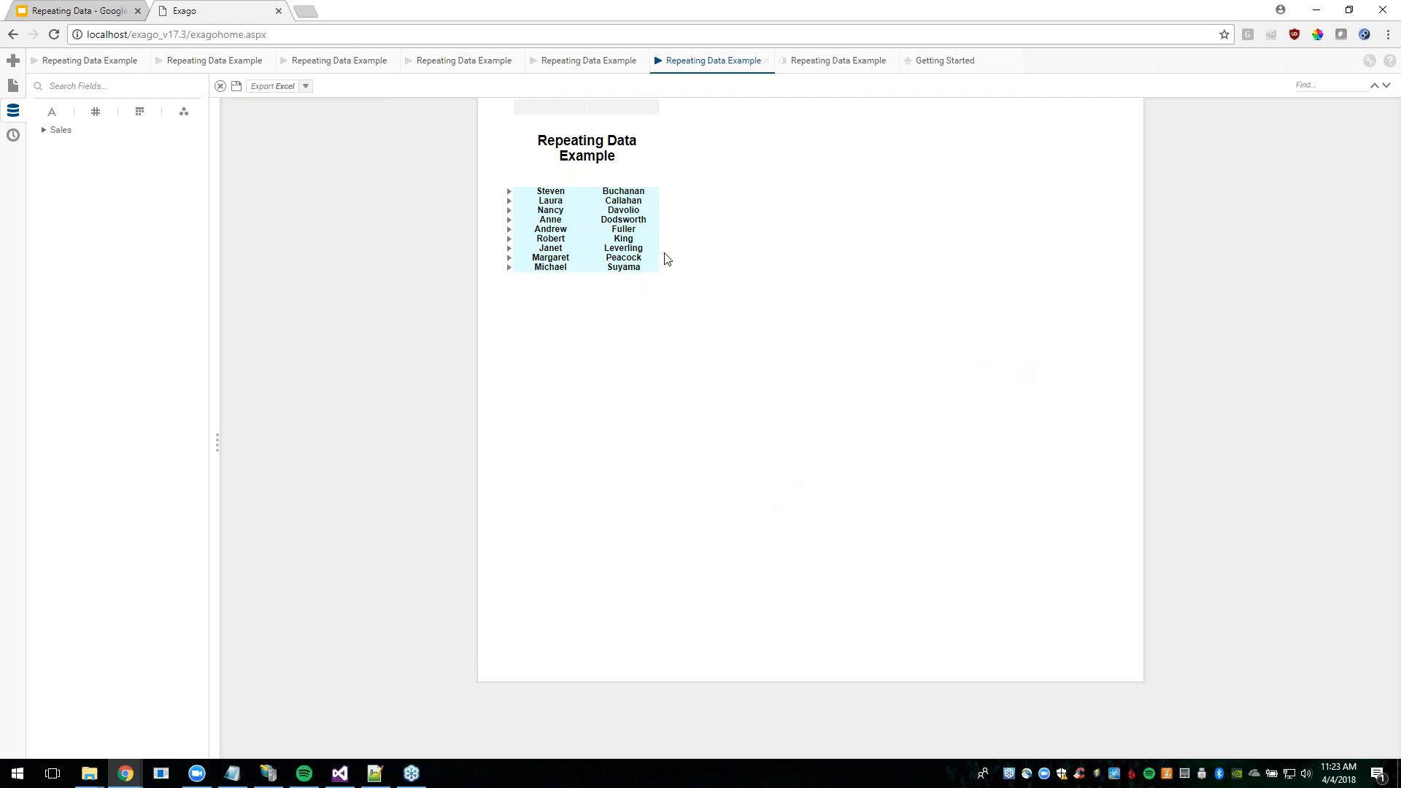
click(79, 65)
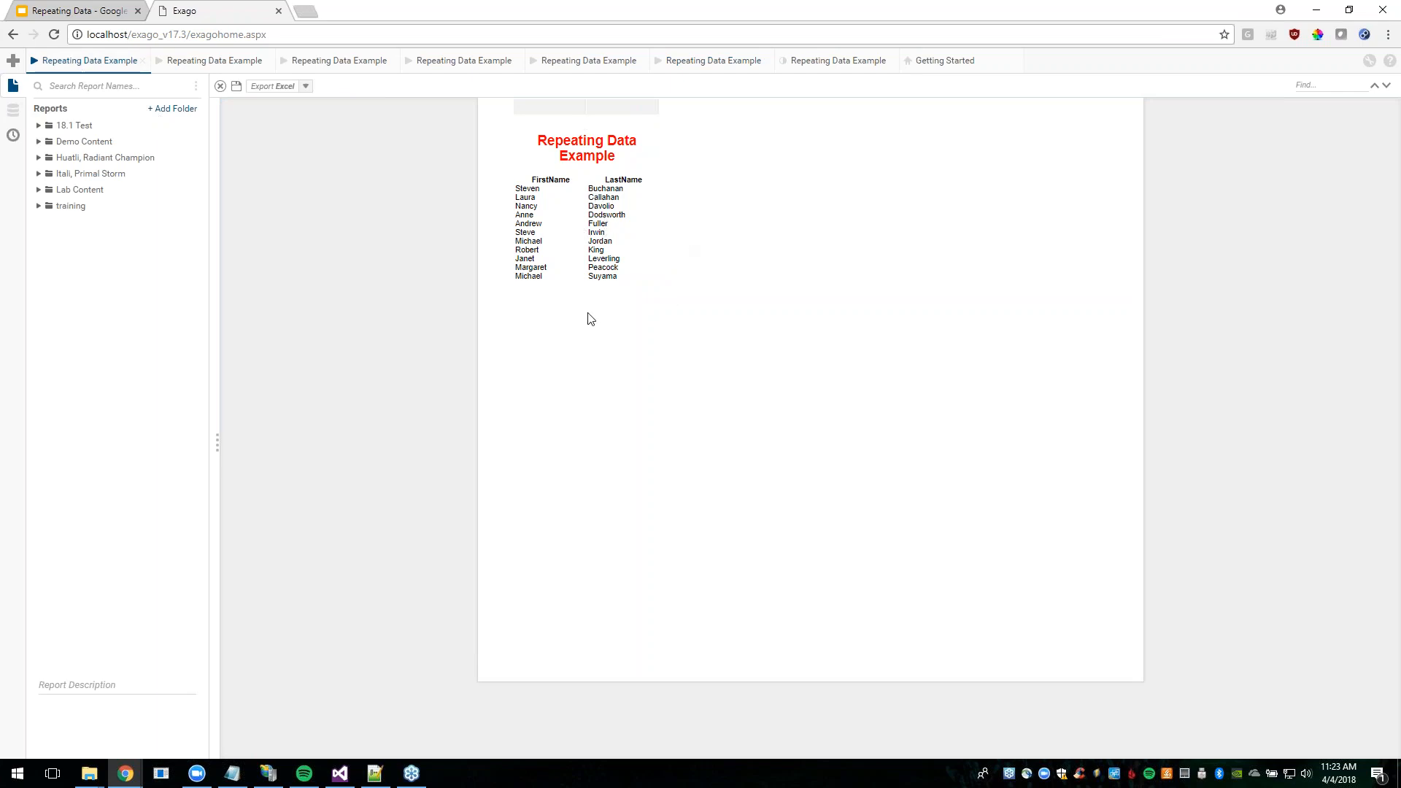
click(726, 64)
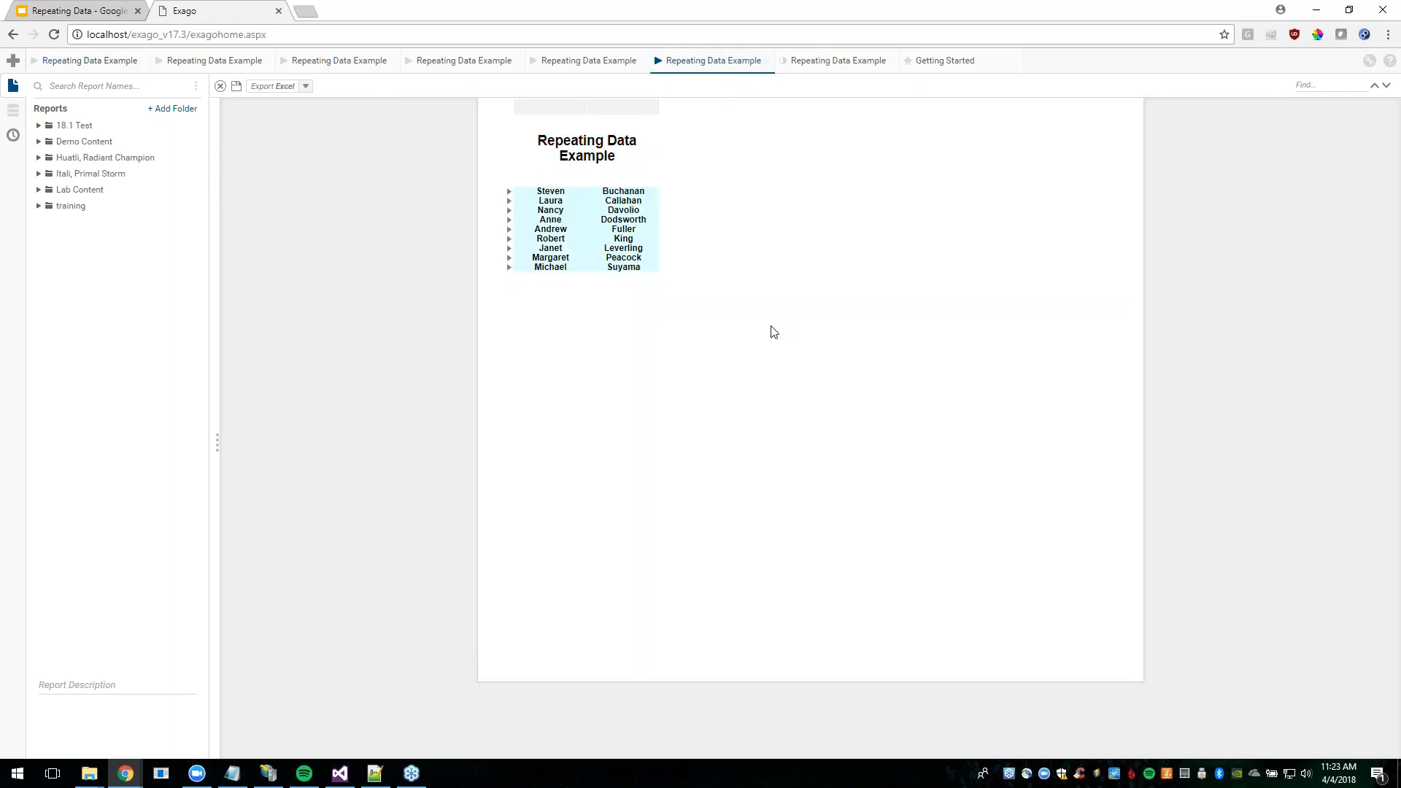